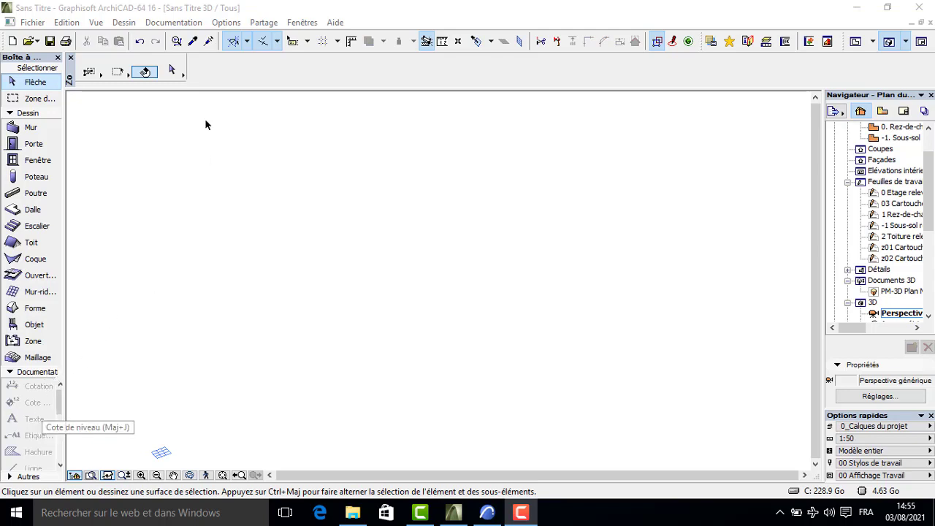
Switch from the 3D perspective to the Rez-de-chaussée floor plan.
left_click(190, 288)
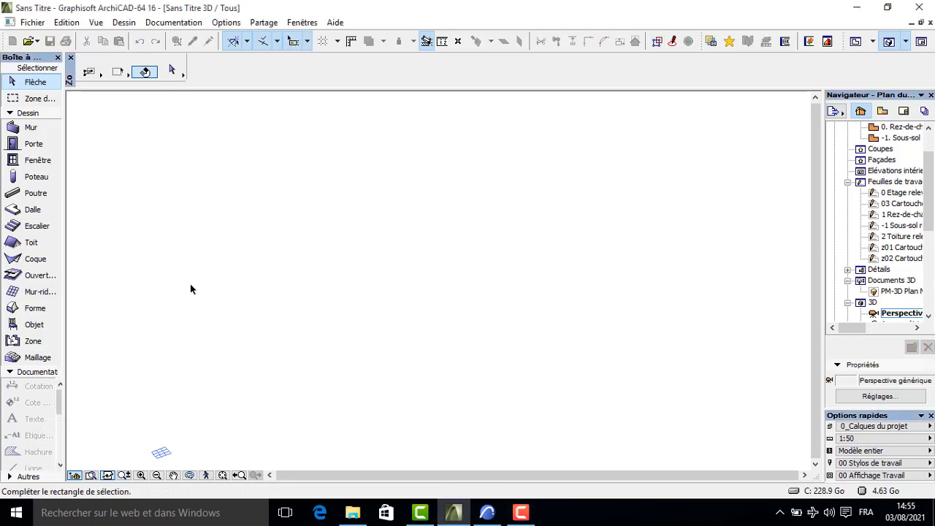
left_click(221, 306)
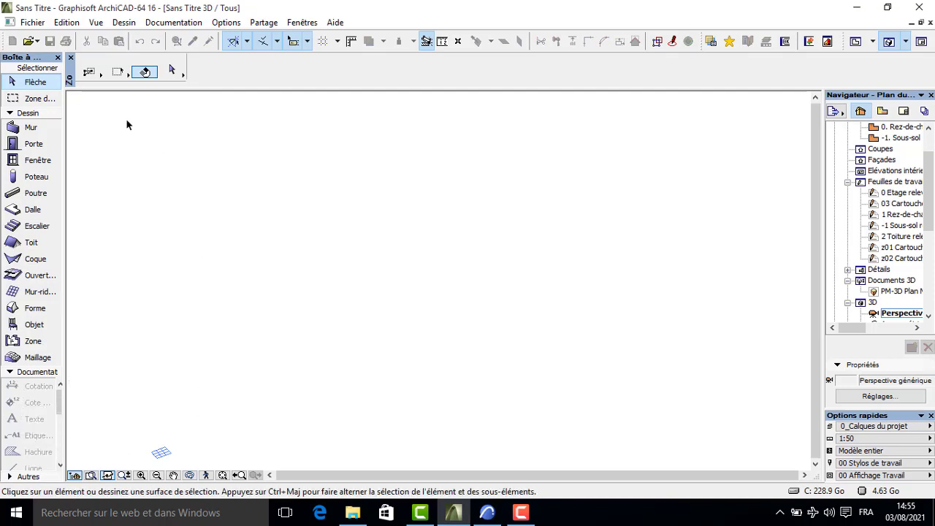
key("F2")
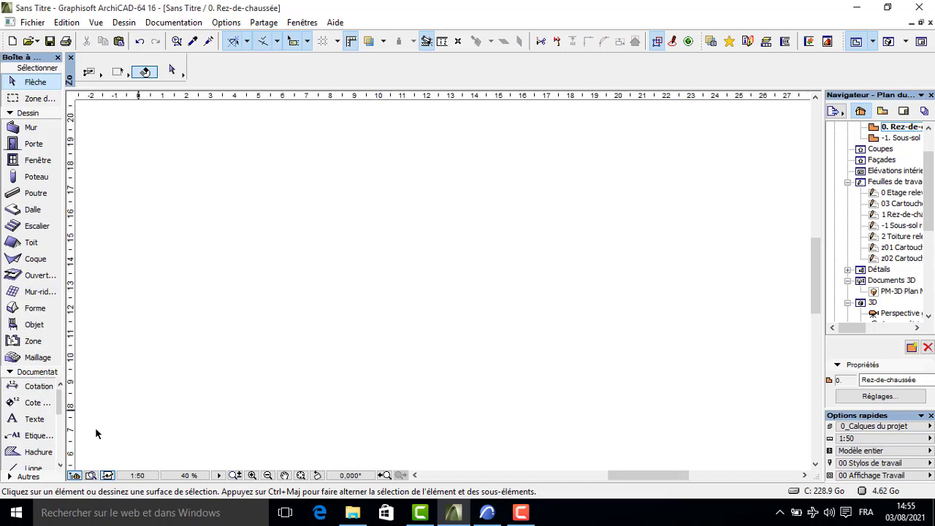
Start a polyline in the empty plan area with a 0,05 segment to the left and an equally long segment downward.
left_click(32, 468)
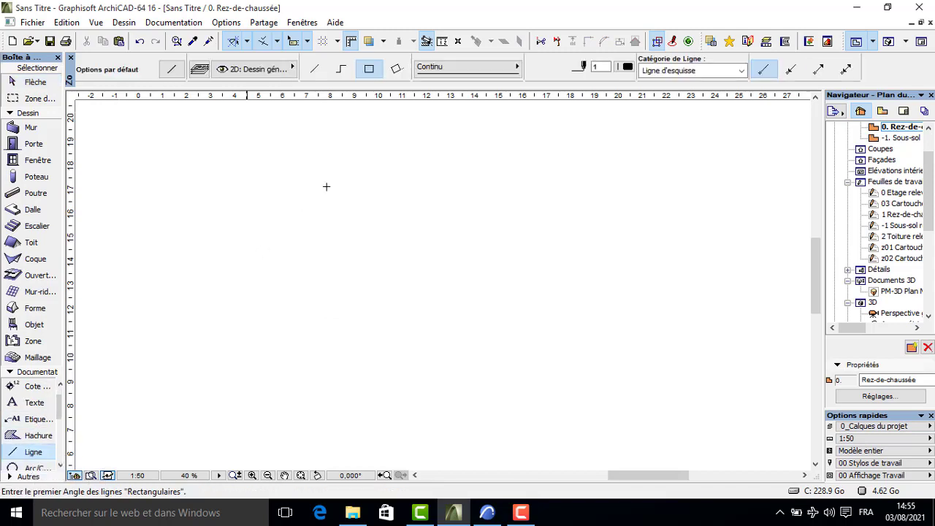
left_click(341, 69)
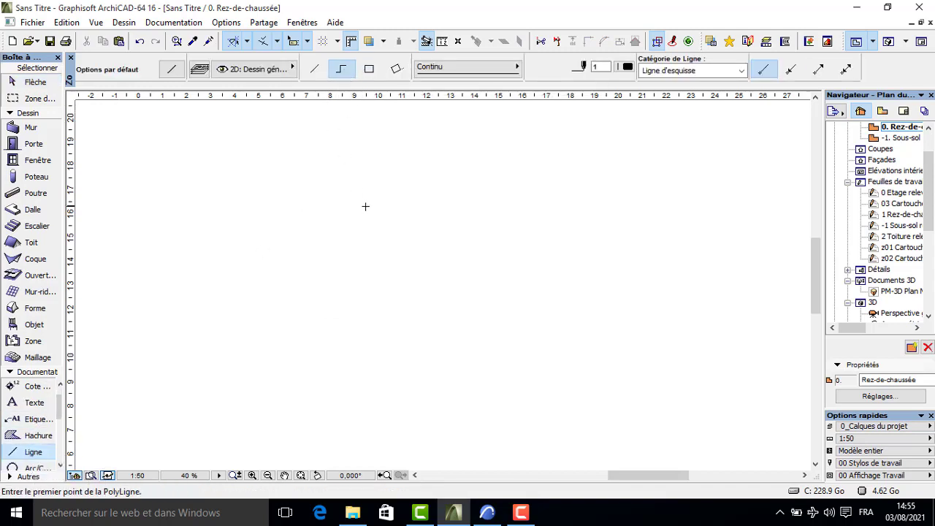
scroll(366, 206, "up", 2)
left_click(404, 212)
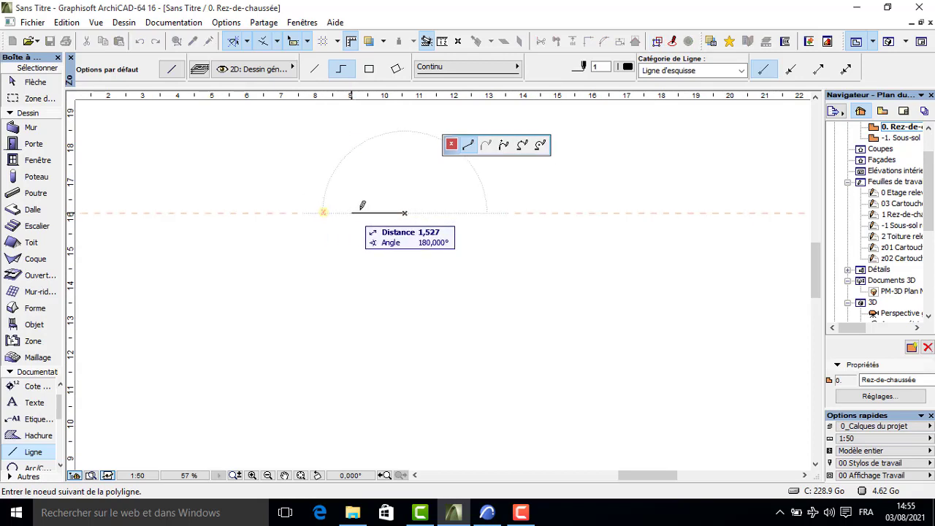
scroll(355, 208, "up", 2)
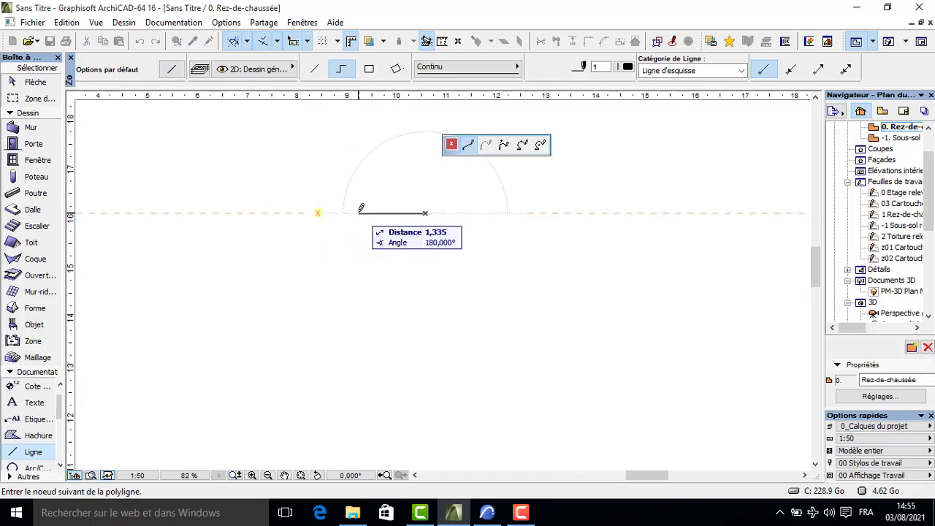
type("0")
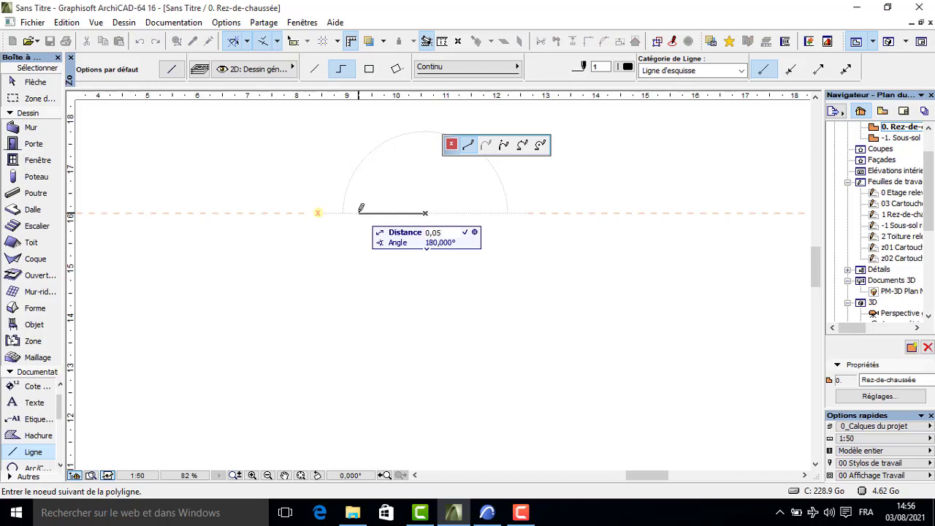
key("Return")
scroll(423, 212, "up", 3)
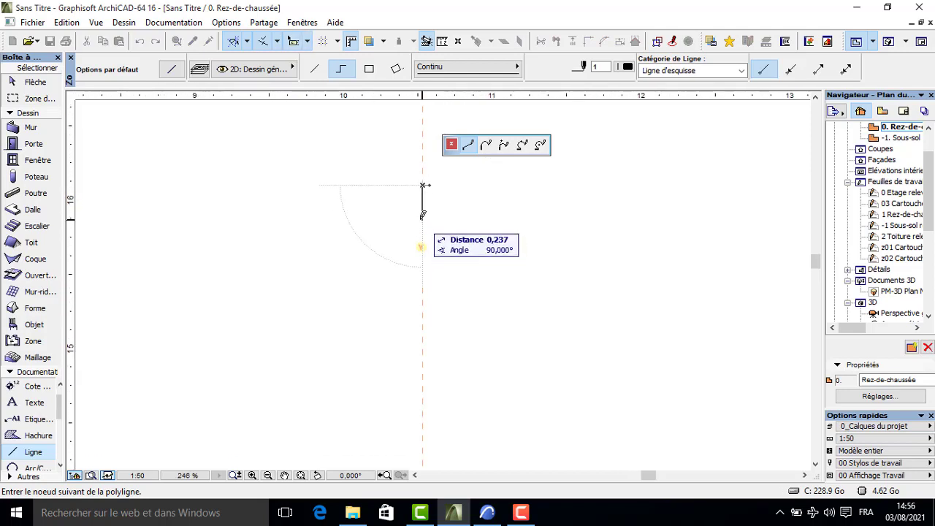
scroll(397, 428, "up", 3)
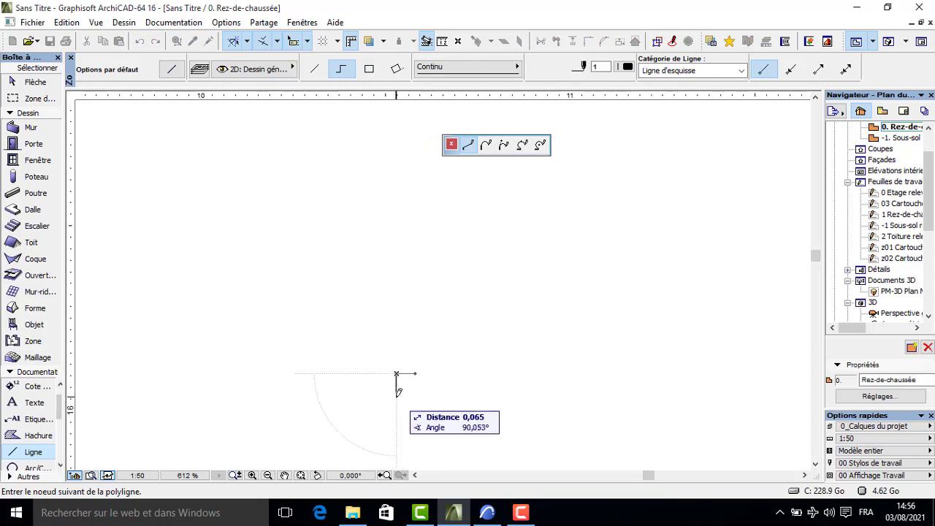
type("0")
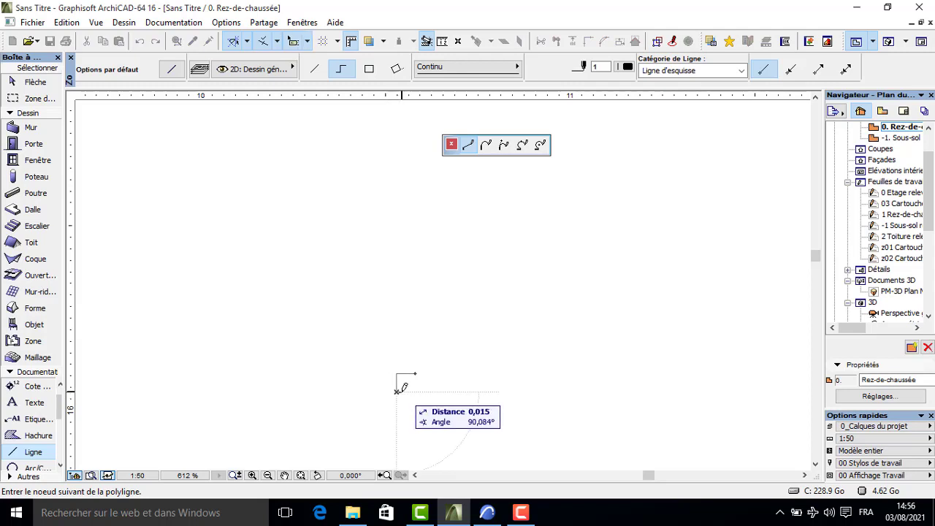
Continue the polyline downward with a zigzag of five short straight segments, each about 0,04 long.
scroll(396, 350, "up", 2)
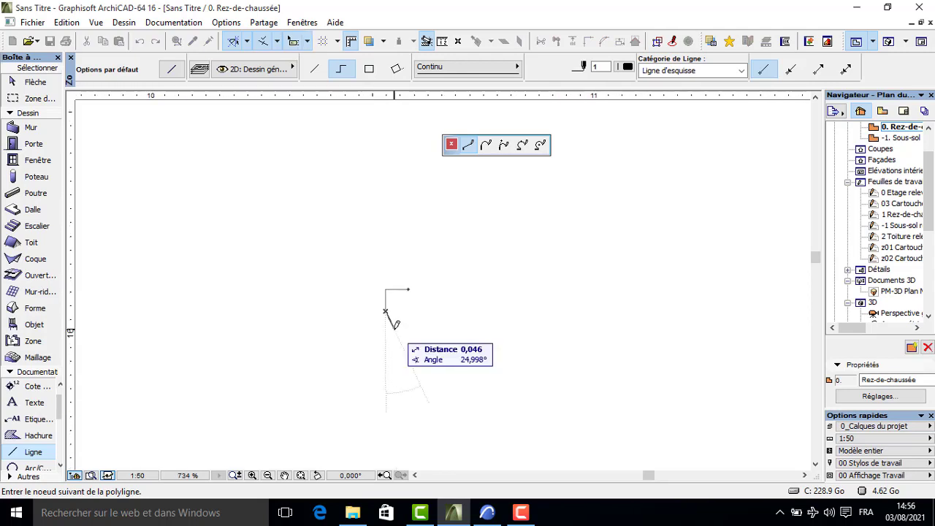
left_click(395, 329)
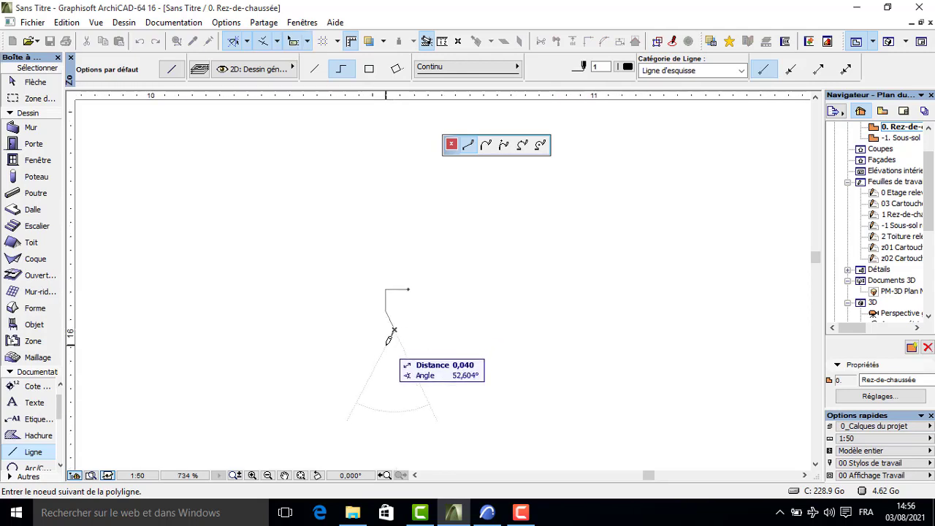
left_click(395, 362)
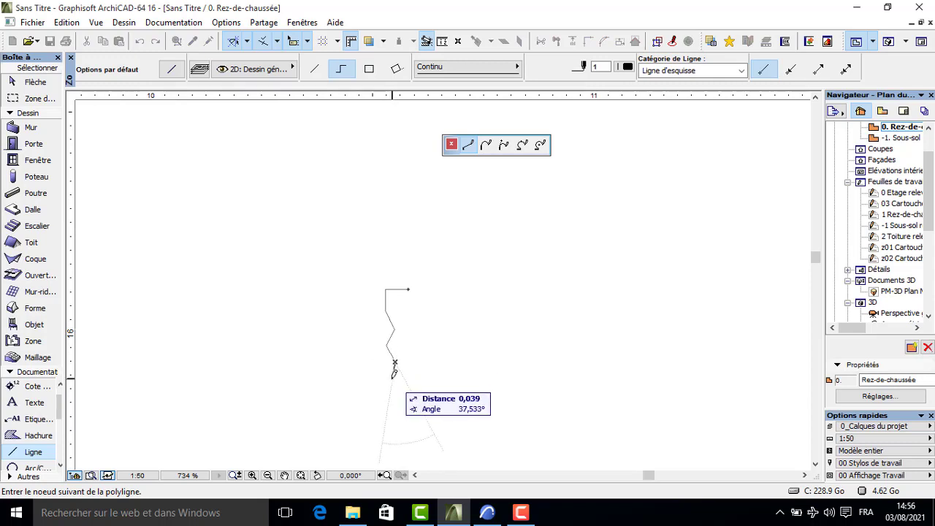
left_click(387, 380)
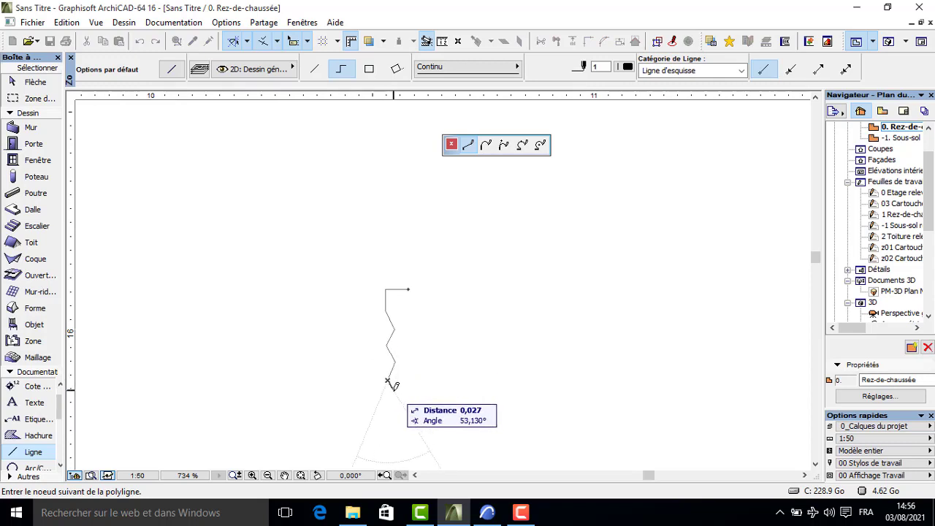
left_click(393, 396)
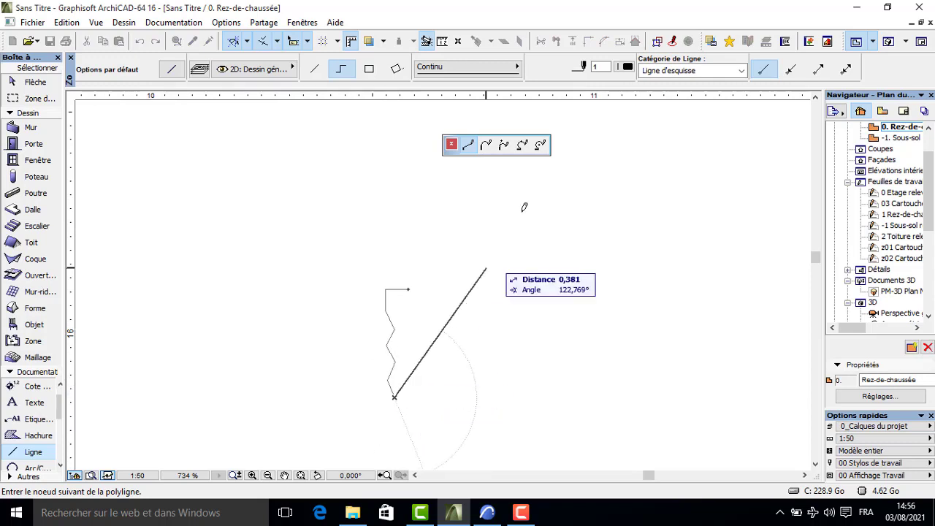
Extend the polyline below the zigzag with two three-point arcs, a shallow one bulging left and a rounder one bulging right.
left_click(523, 145)
middle_click_drag(439, 405, 415, 248)
scroll(397, 271, "up", 2)
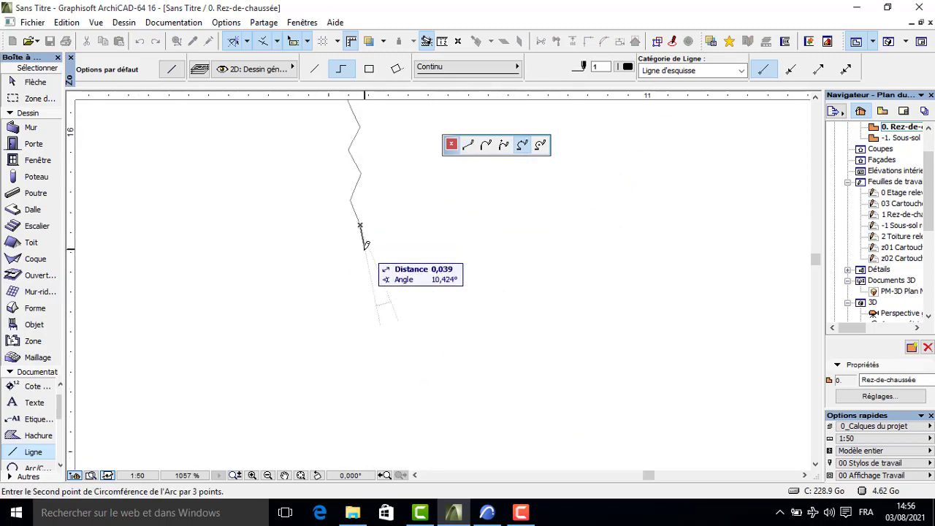
left_click(350, 265)
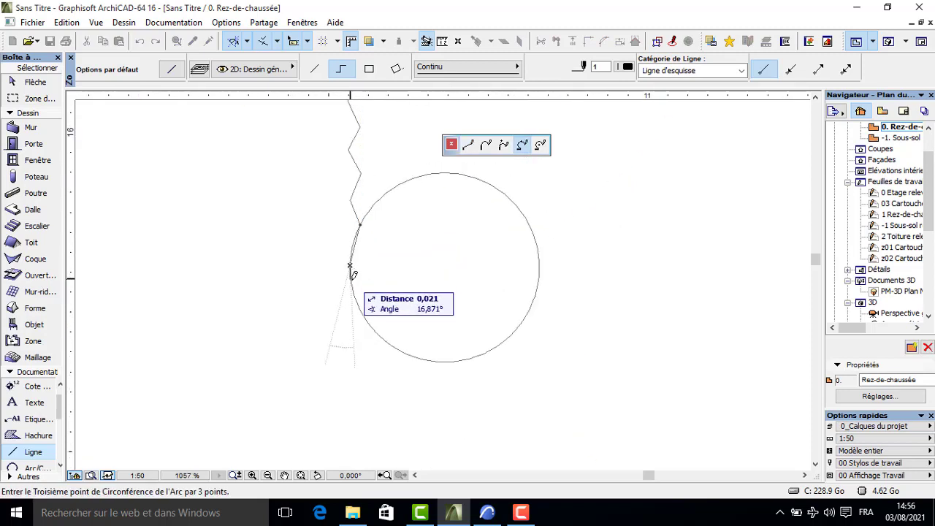
left_click(352, 279)
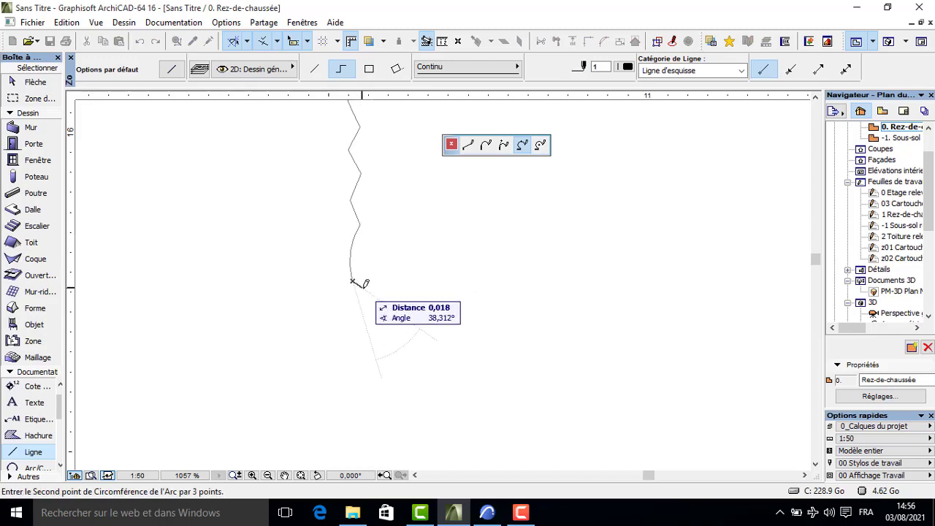
left_click(371, 292)
left_click(347, 303)
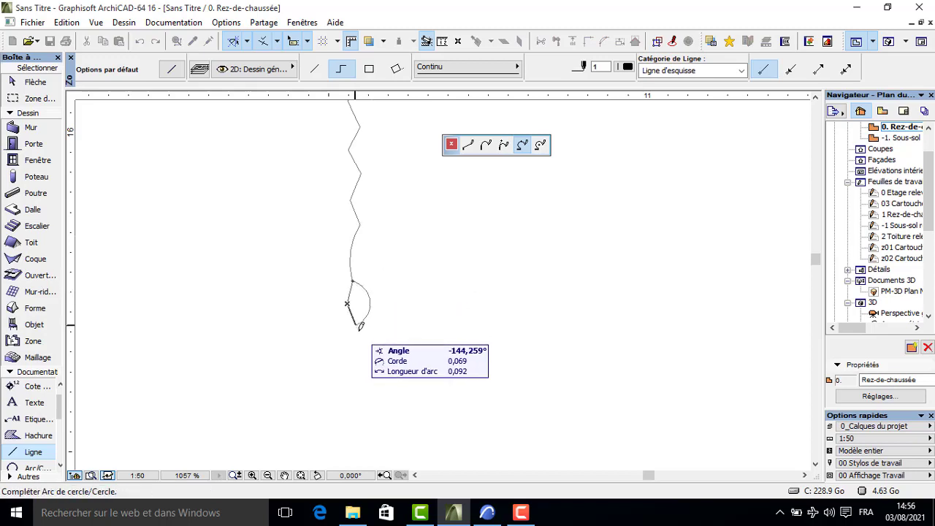
left_click(355, 325)
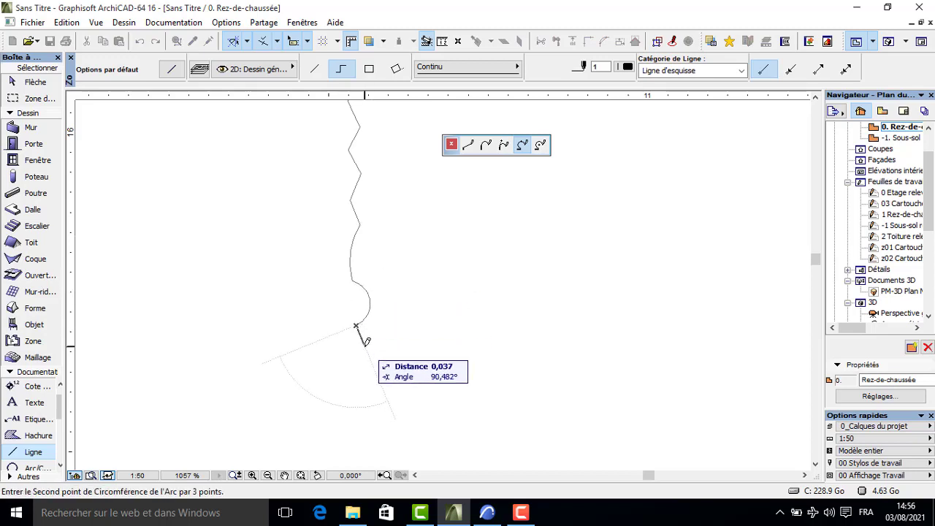
Add a third three-point arc below the round one, bulging left with a chord of about 0,09.
left_click(365, 343)
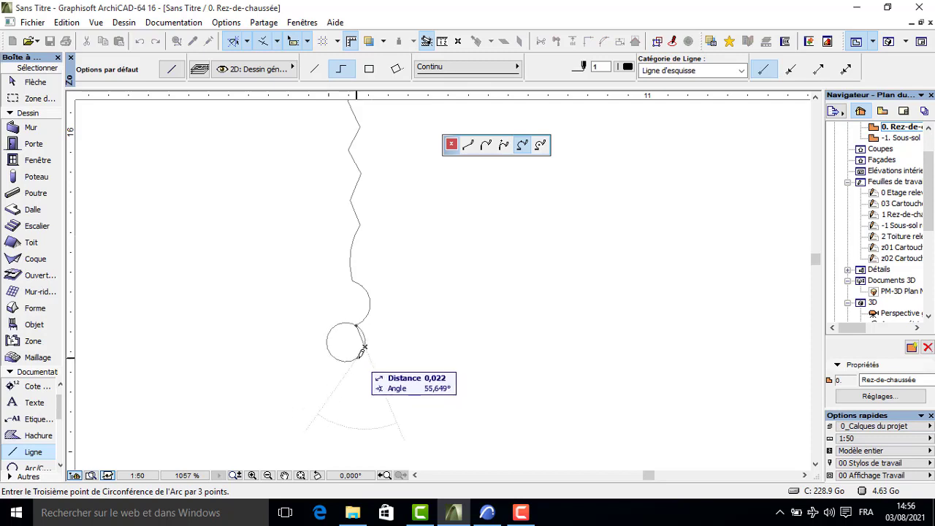
key("BackSpace")
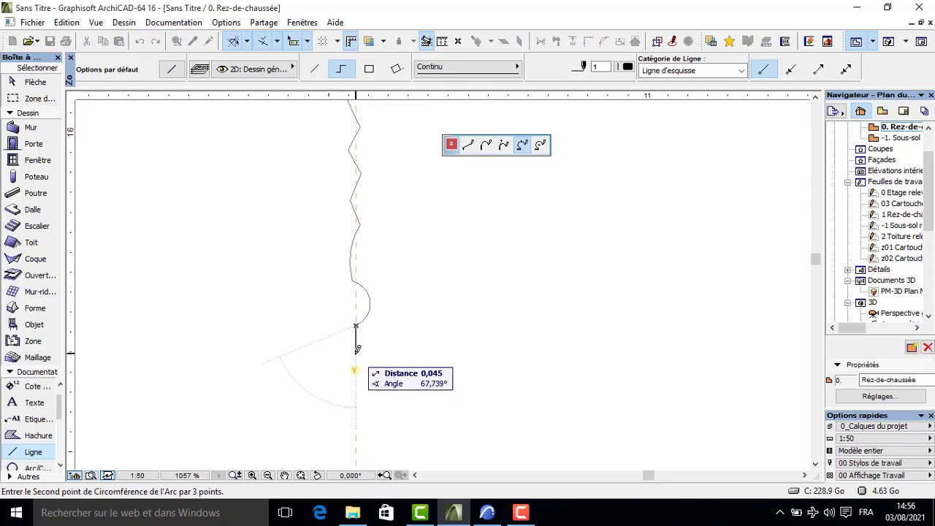
left_click(349, 355)
left_click(355, 381)
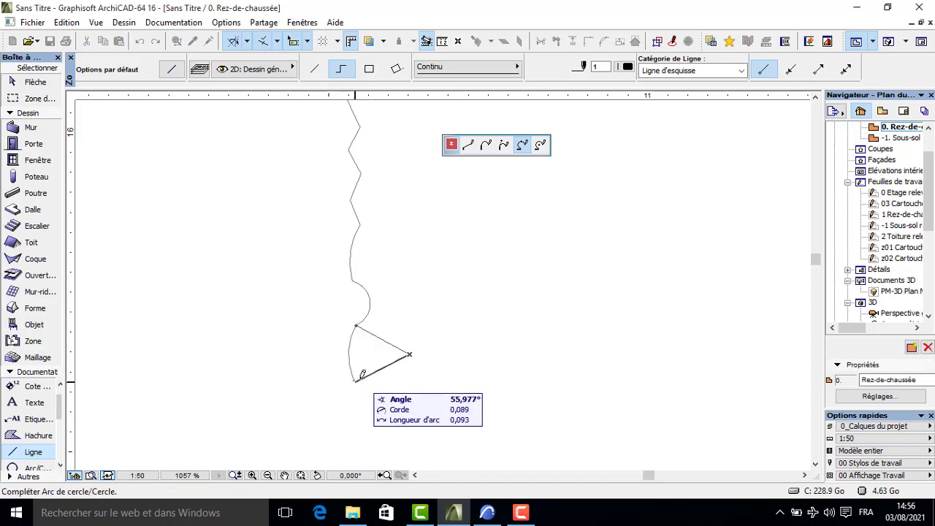
left_click(355, 382)
Return to straight segments and continue the polyline downward below the arcs in an irregular zigzag.
middle_click_drag(357, 384, 357, 284)
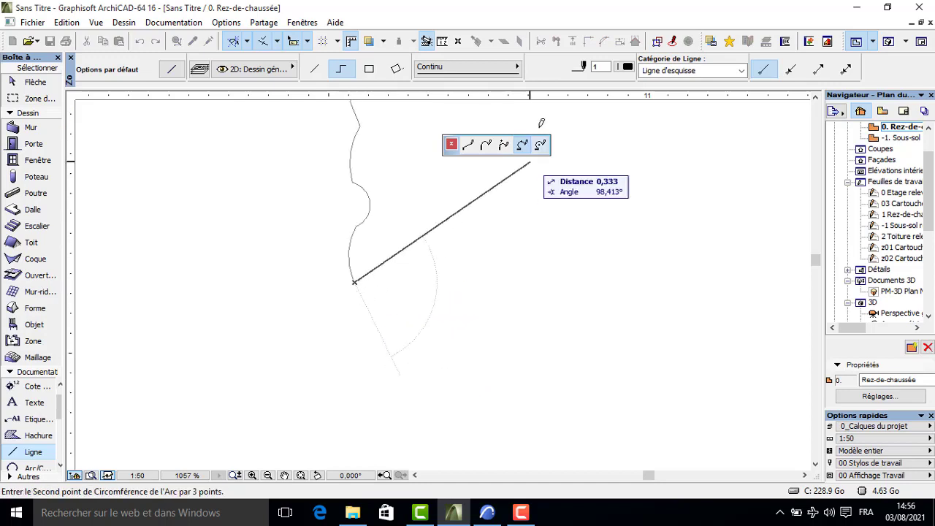
left_click(468, 145)
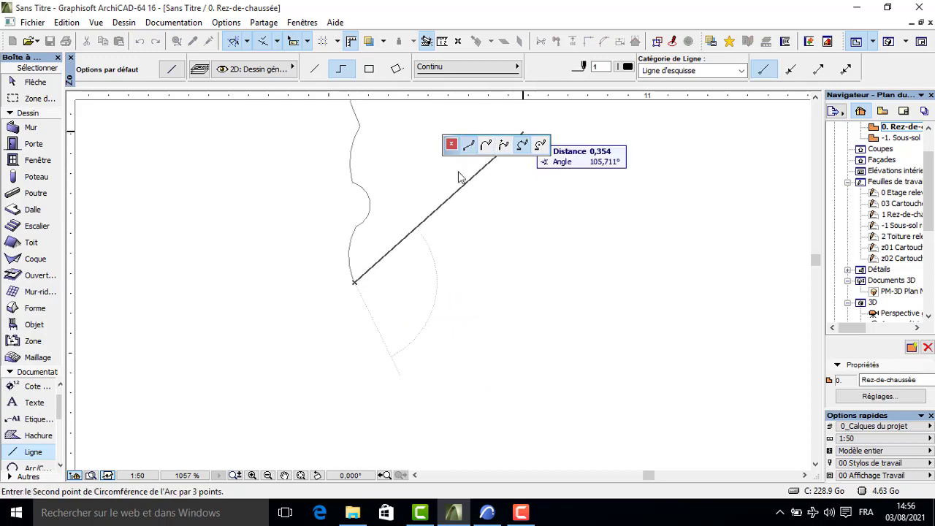
left_click(364, 303)
left_click(352, 330)
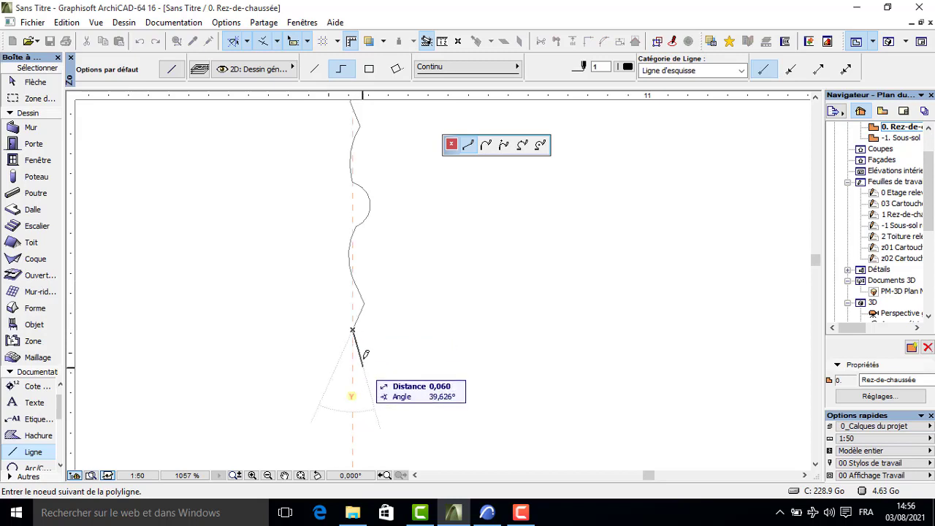
key("Escape")
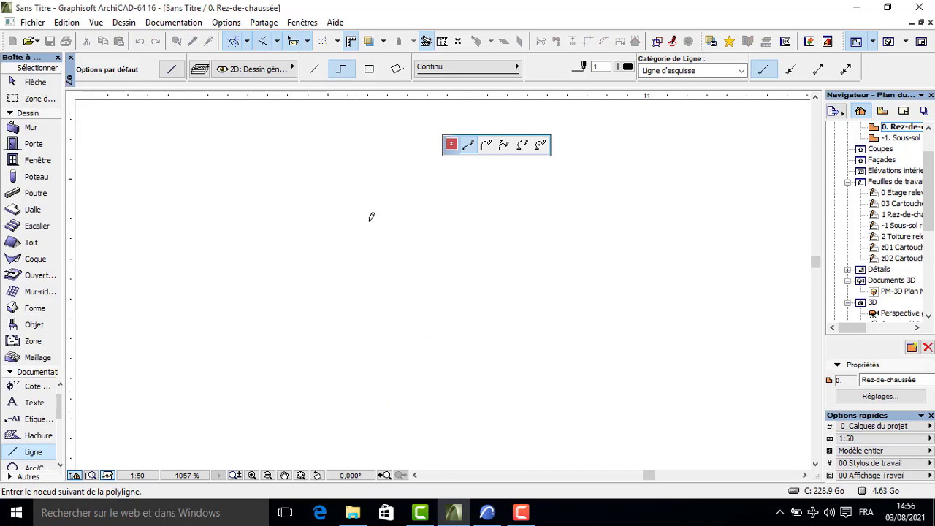
left_click(369, 235)
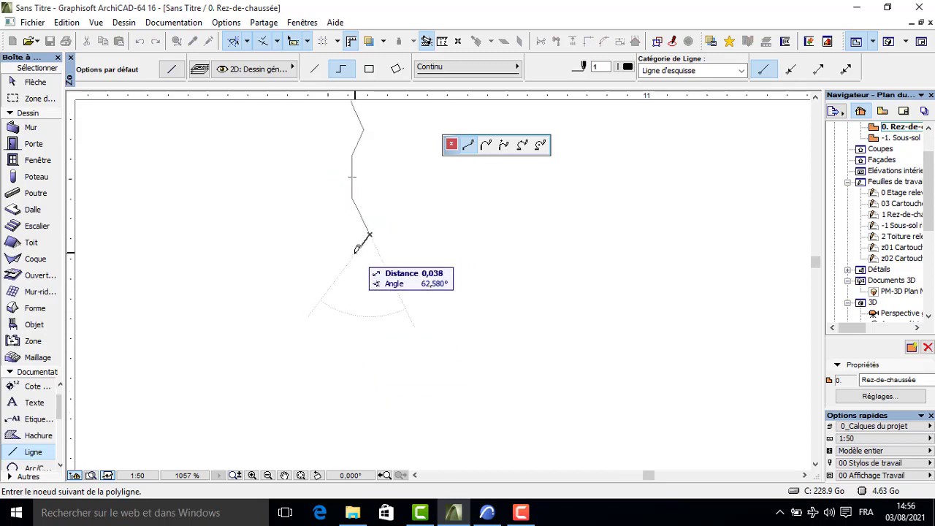
left_click(354, 257)
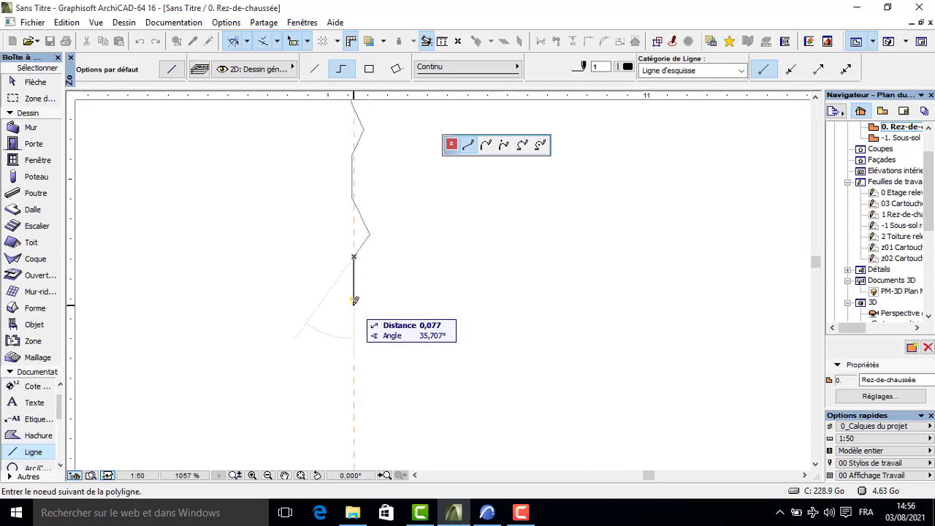
Add a vertical 0,05 segment downward and a horizontal 0,05 segment to the right at the profile's lower end.
type("0")
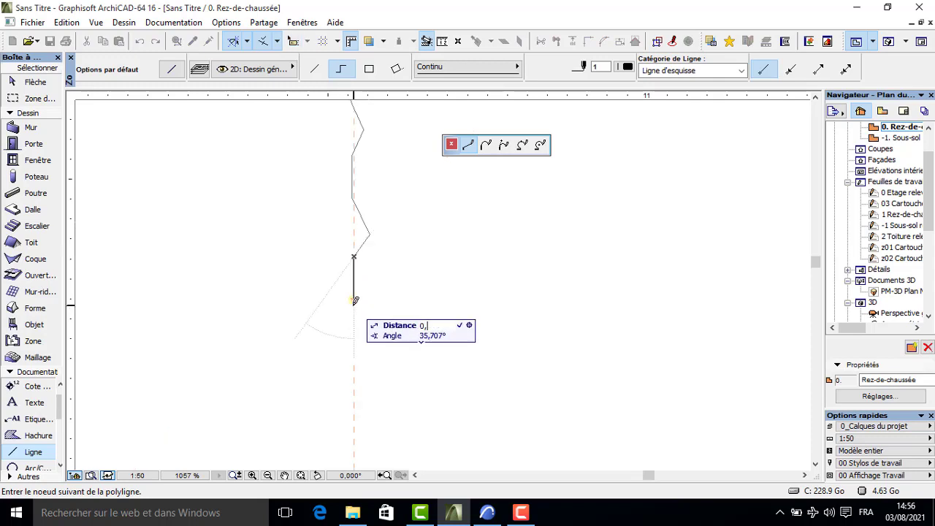
type(",05")
key("Return")
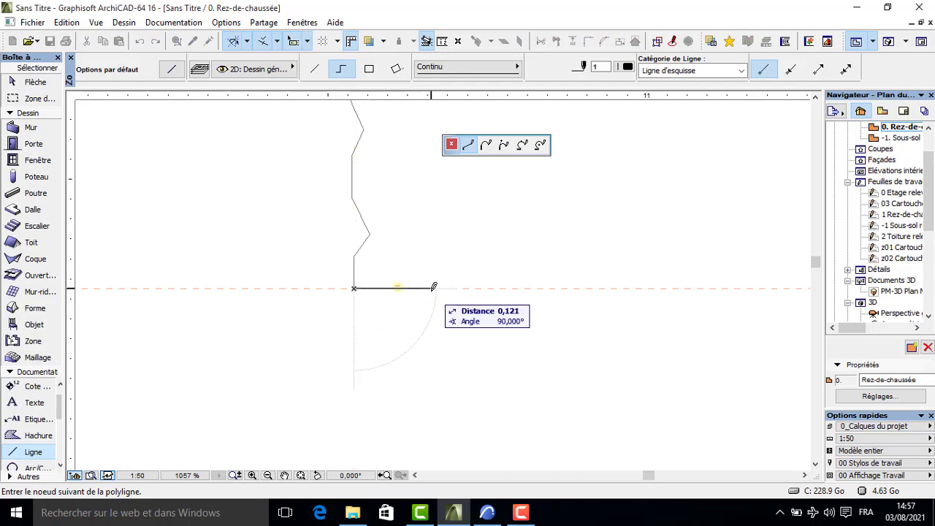
key("shift")
key("shift")
key("shift")
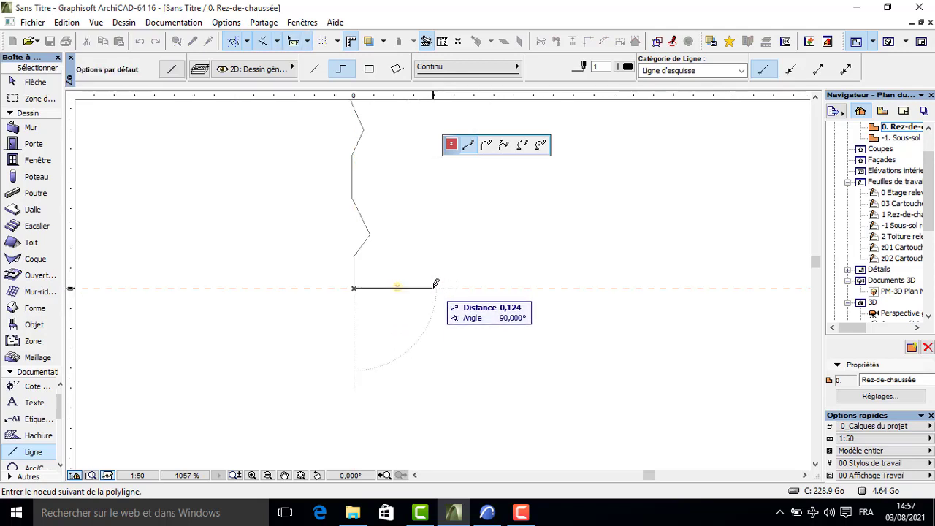
type("0")
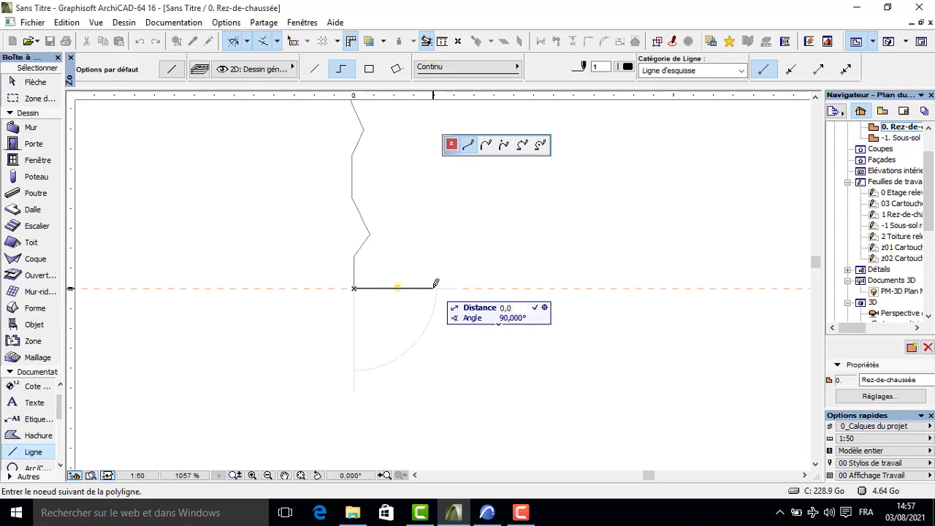
type("5")
key("Return")
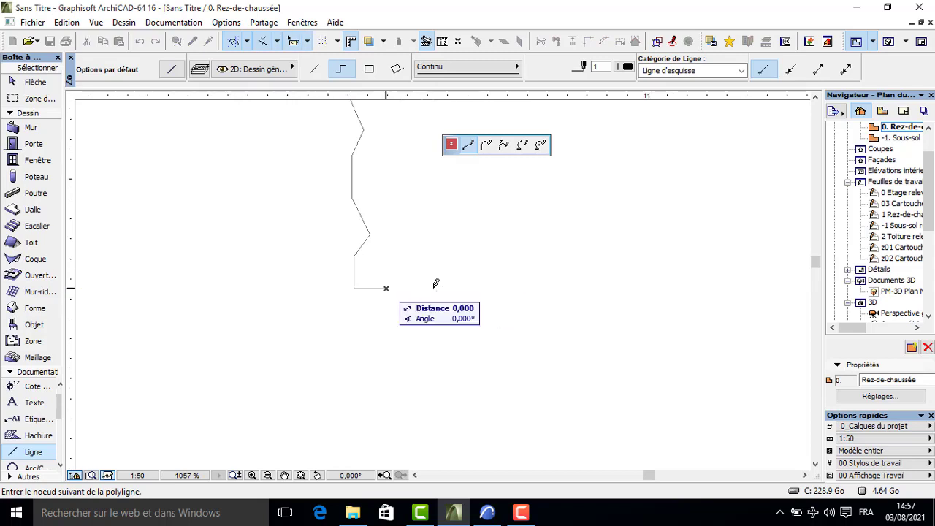
Finish the profile polyline at the free end of its lower horizontal segment.
double_click(386, 287)
scroll(387, 274, "down", 3)
middle_click_drag(417, 222, 421, 298)
scroll(407, 197, "down", 1)
middle_click_drag(407, 197, 412, 312)
key("Escape")
Mirror a copy of the profile's side segments and arcs about a vertical axis through the midpoint of its upper horizontal line.
mouse_move(388, 225)
left_mouse_down()
mouse_move(344, 376)
mouse_move(360, 447)
left_mouse_up()
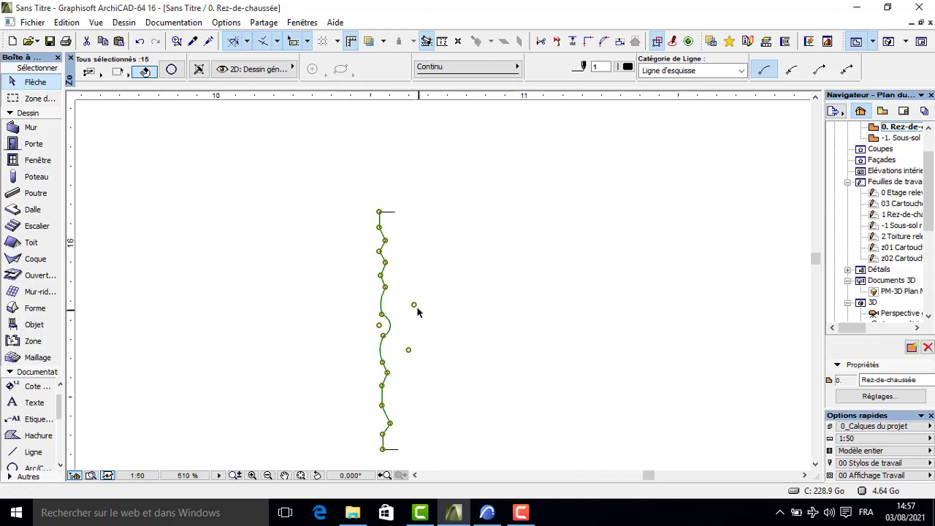
left_click(413, 304)
left_click(504, 144)
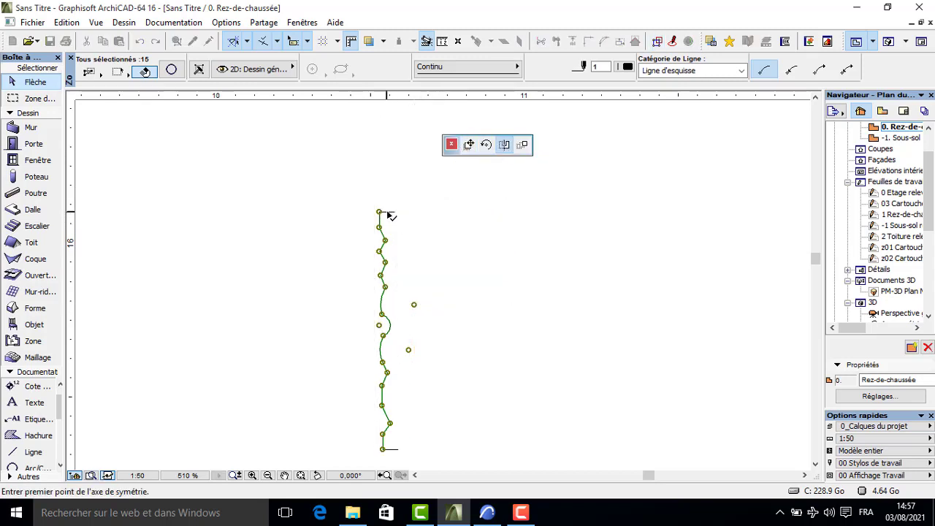
scroll(389, 216, "up", 3)
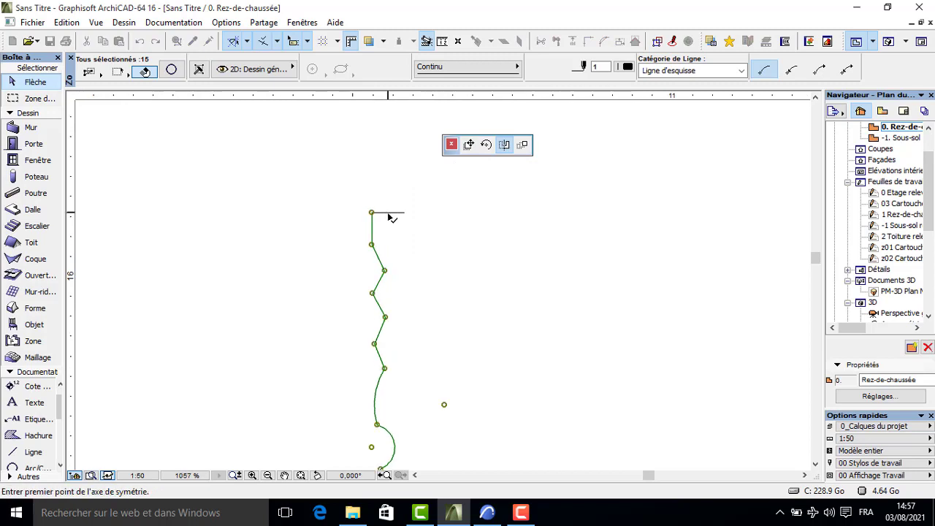
left_click(388, 213)
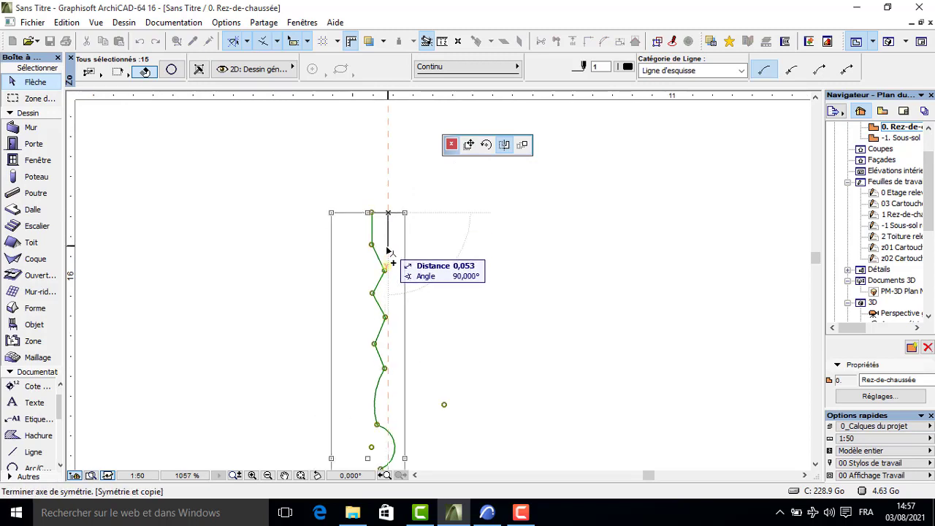
left_click(387, 248)
Move the mirrored side about 0,045 horizontally to the right so it clears the original profile.
middle_click_drag(399, 324, 402, 161)
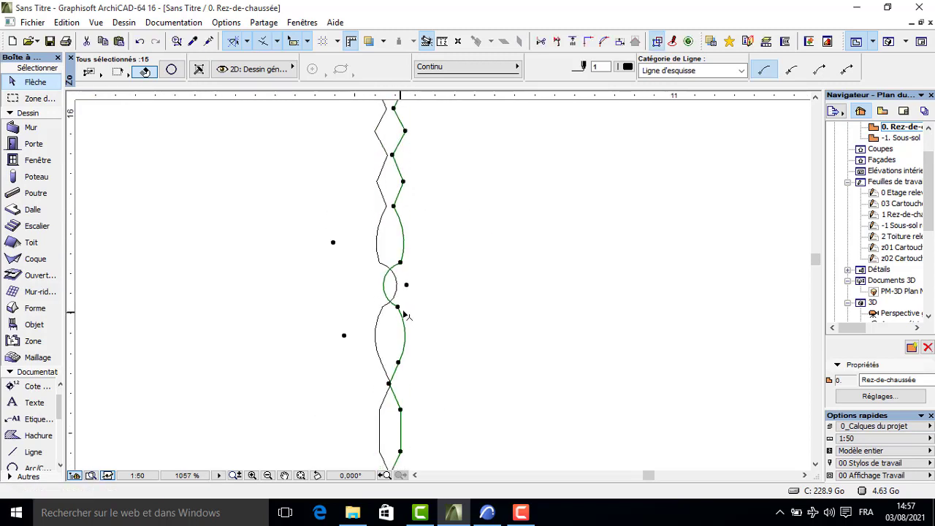
middle_click_drag(378, 286, 368, 236)
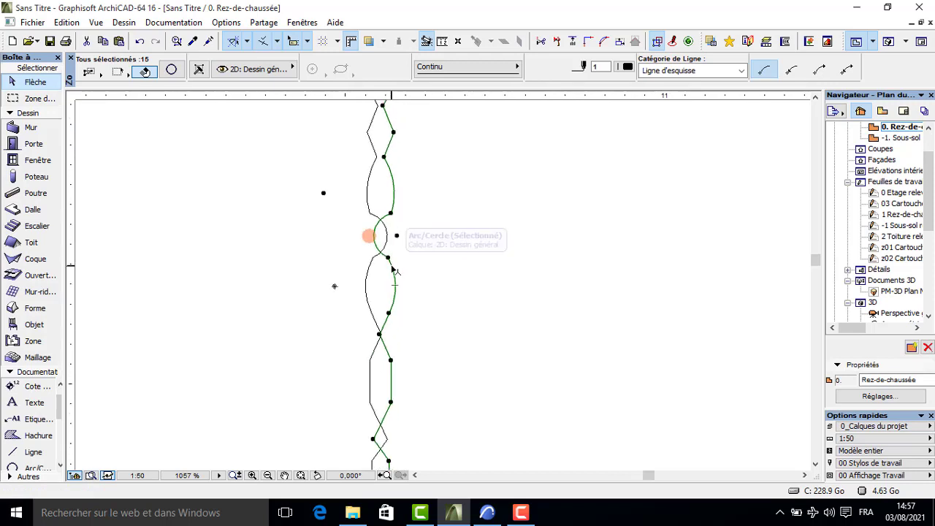
left_click(391, 266)
left_click(469, 165)
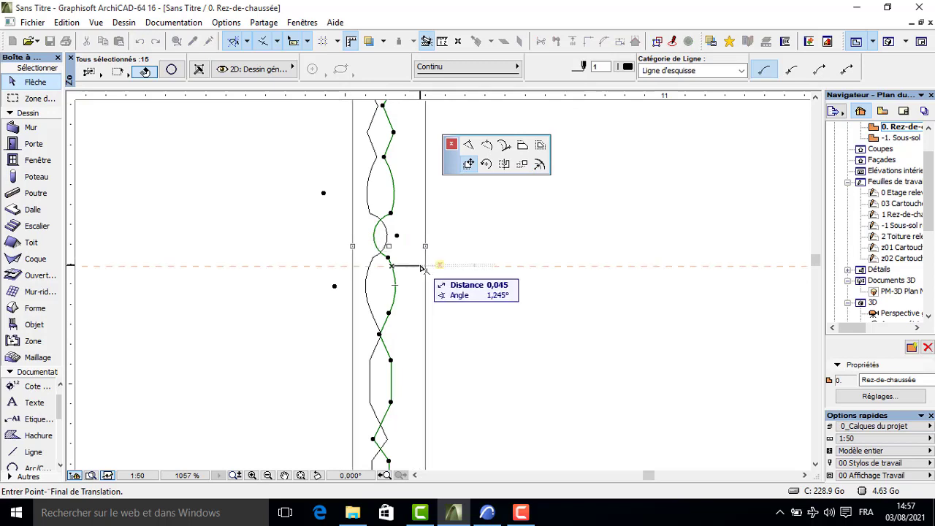
left_click(420, 266)
Stretch the upper horizontal line to the top end of the mirrored side, about 0,095 long.
scroll(416, 269, "down", 3)
middle_click_drag(405, 157, 413, 242)
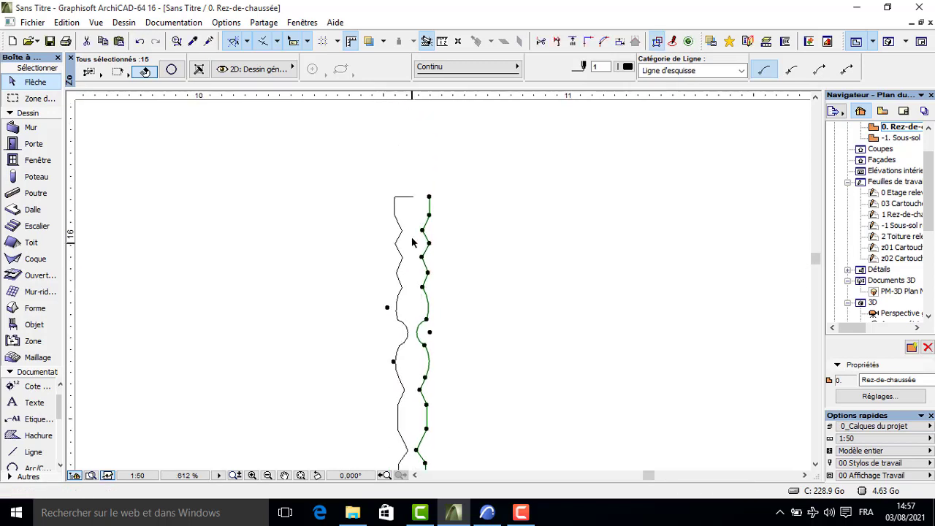
left_click(419, 159)
left_click(412, 197)
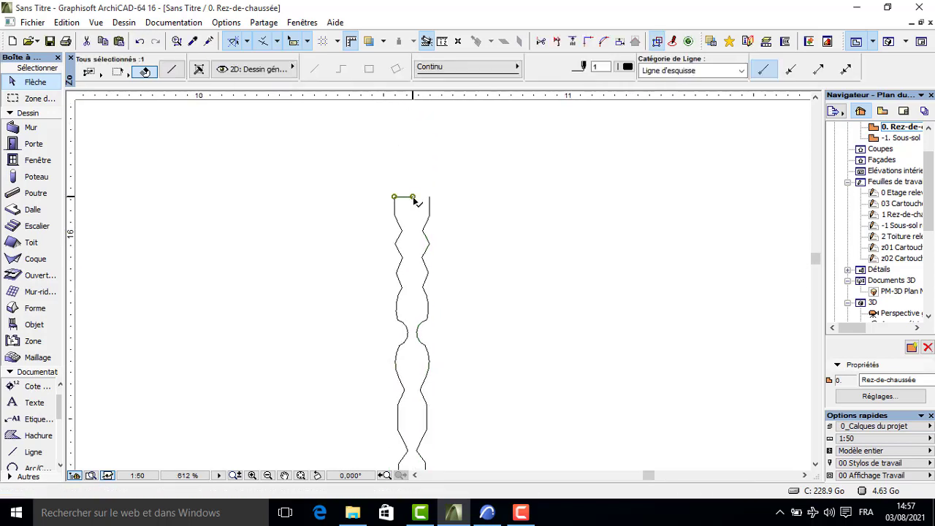
left_click(412, 197)
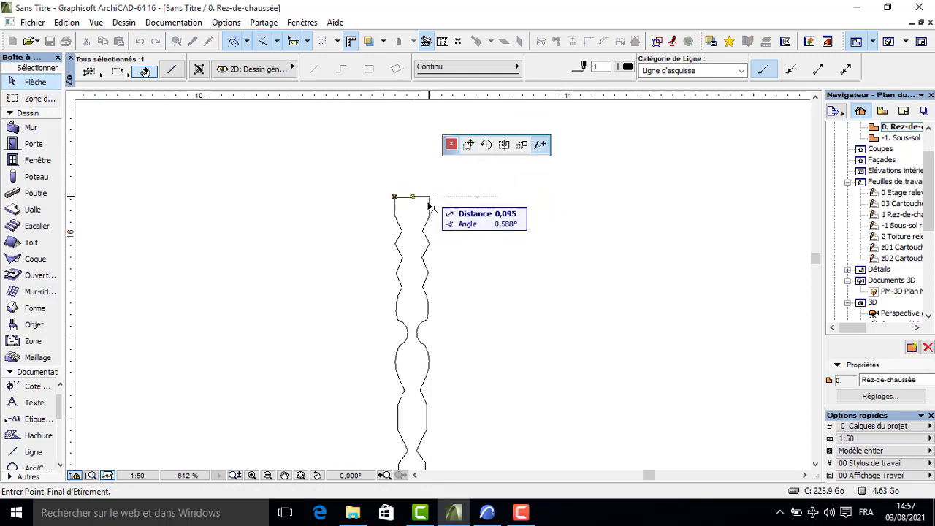
left_click(429, 196)
Close the outline by stretching the lower horizontal line to the bottom end of the mirrored side, about 0,072 long.
scroll(450, 280, "down", 3)
middle_click_drag(450, 280, 446, 215)
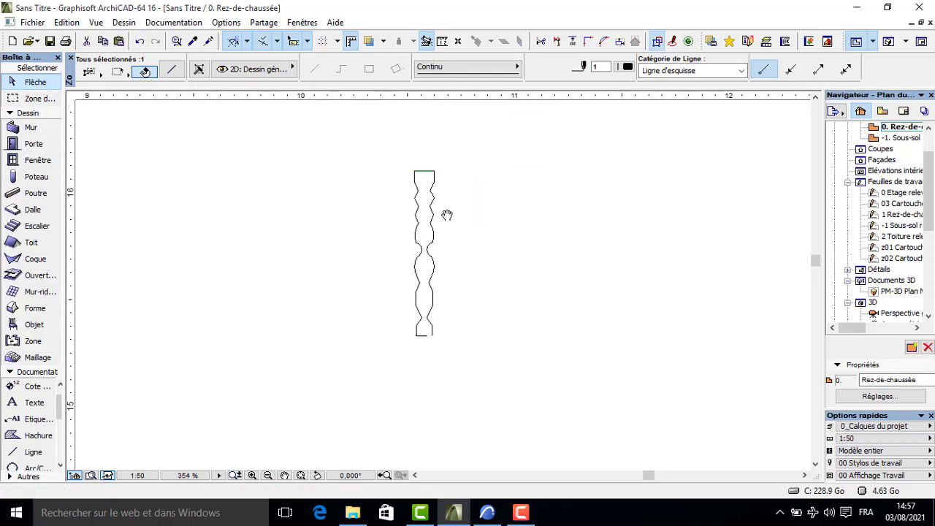
scroll(431, 329, "up", 4)
left_click(420, 334)
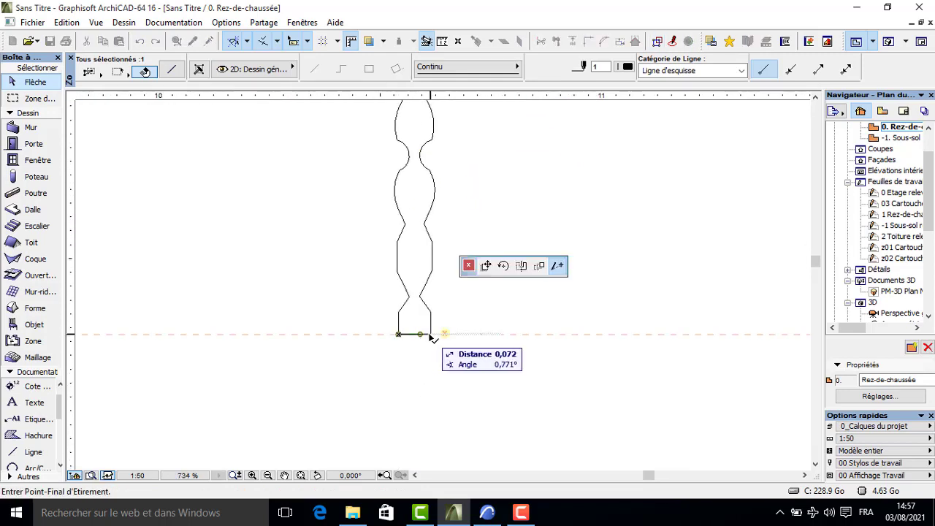
left_click(431, 334)
left_click(459, 290)
scroll(468, 219, "down", 3)
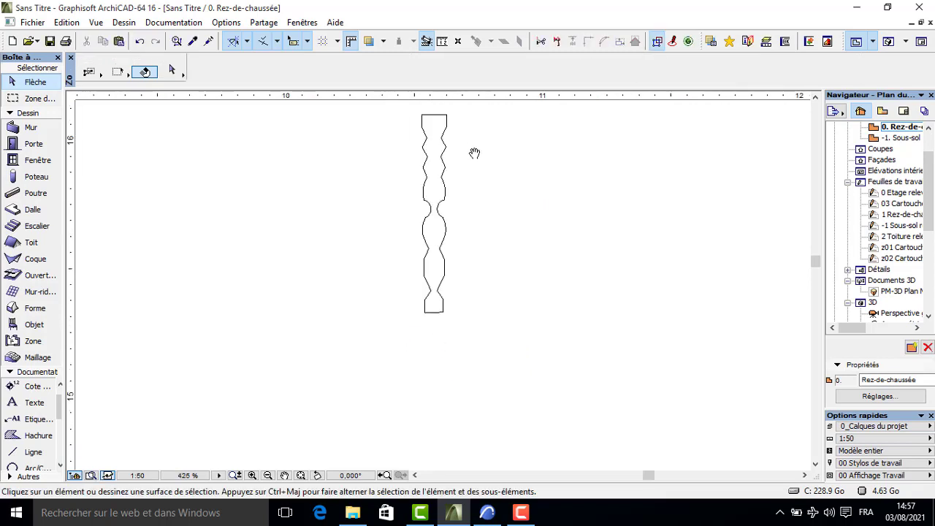
scroll(460, 290, "up", 1)
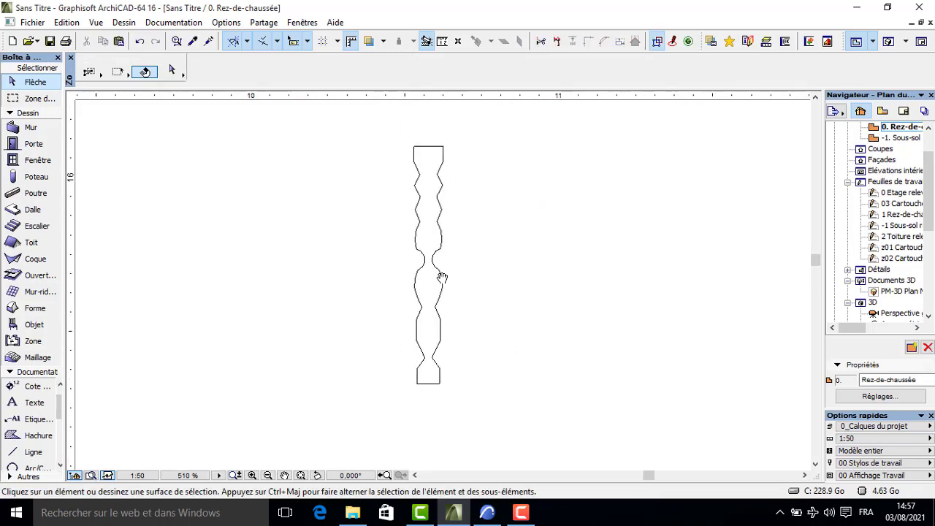
Set the default slab thickness to 0,05 and all its surfaces to Bois-Noyer.
left_click(27, 209)
double_click(26, 210)
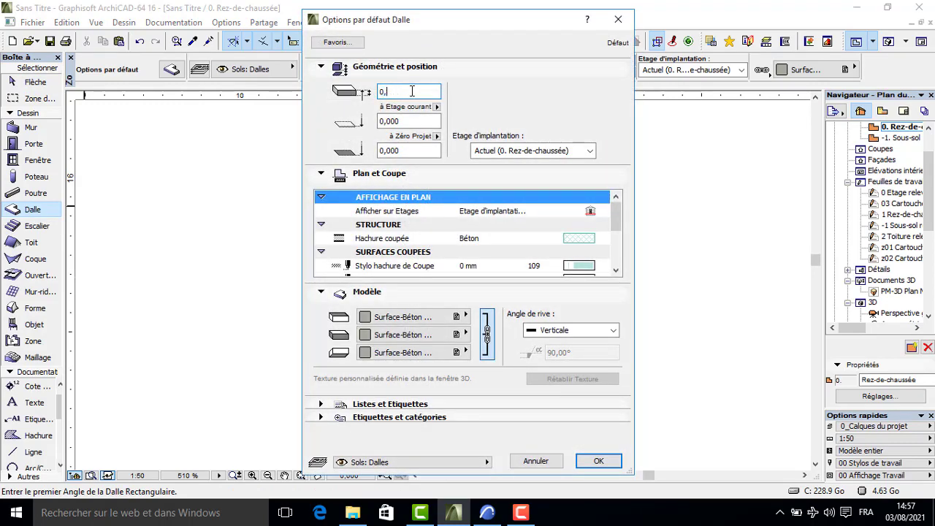
type("0,05")
left_click(414, 320)
scroll(515, 351, "up", 1)
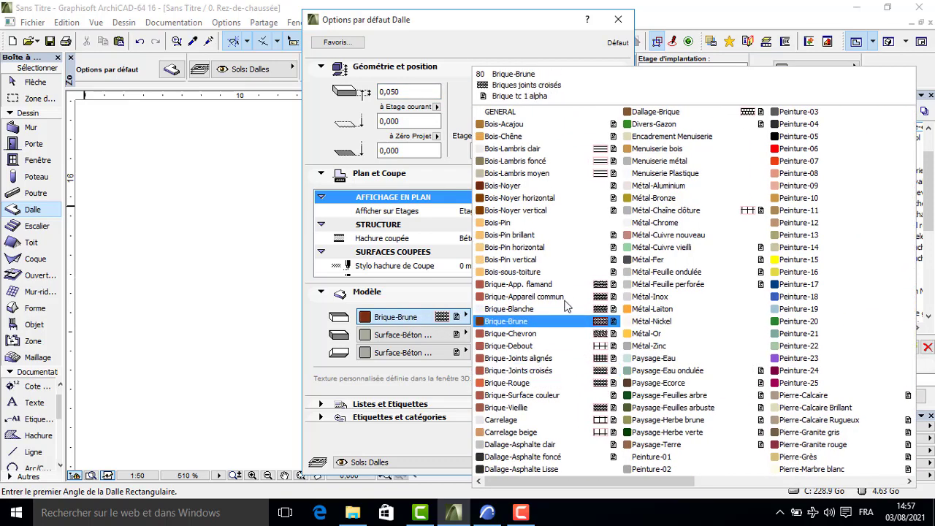
left_click(527, 187)
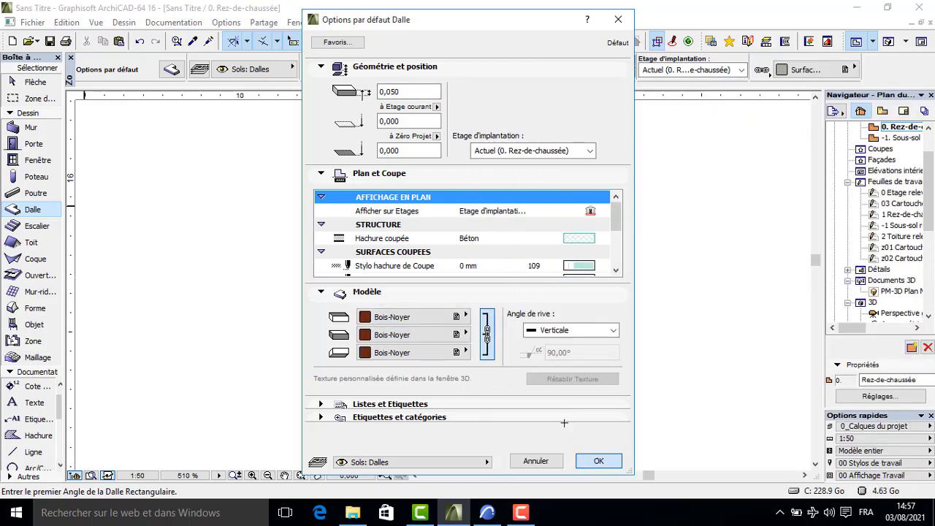
left_click(582, 459)
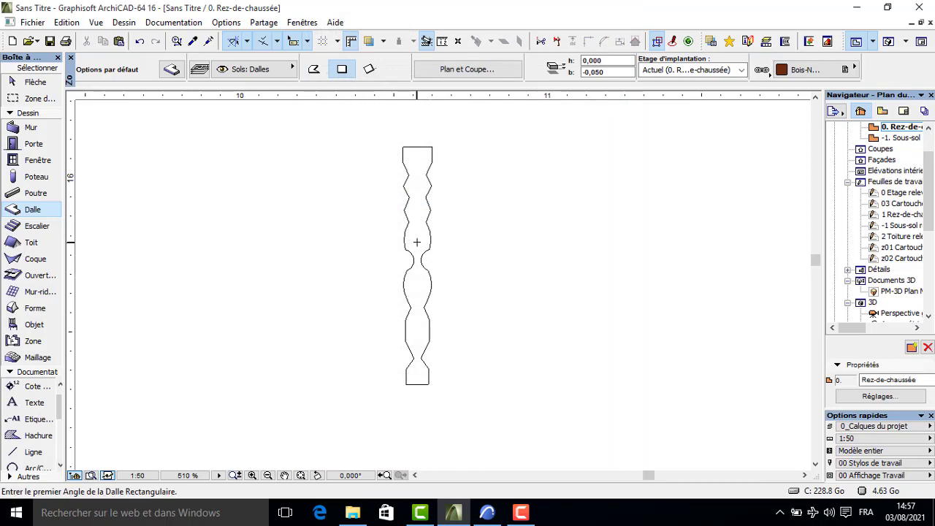
Try creating a 0,05 thick slab from the closed outline with the Magic Wand.
key("Escape")
left_click(419, 241)
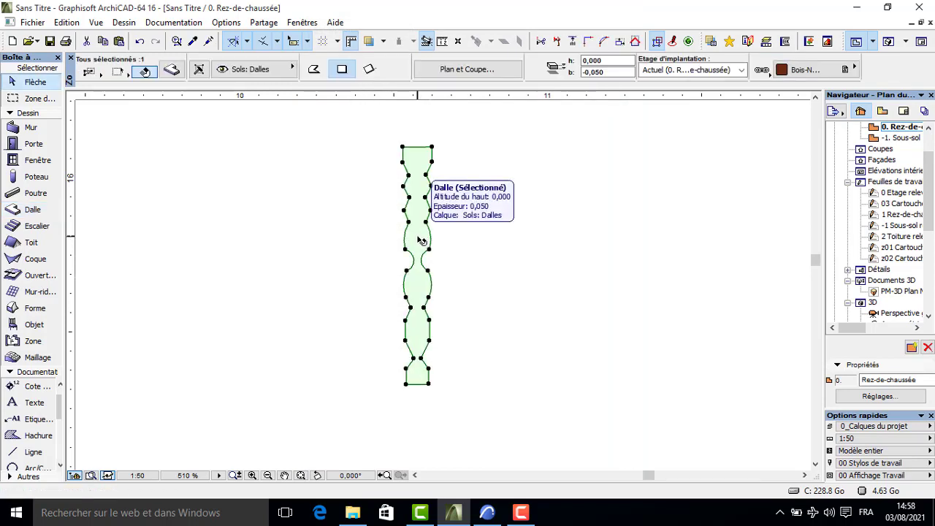
left_click(292, 234)
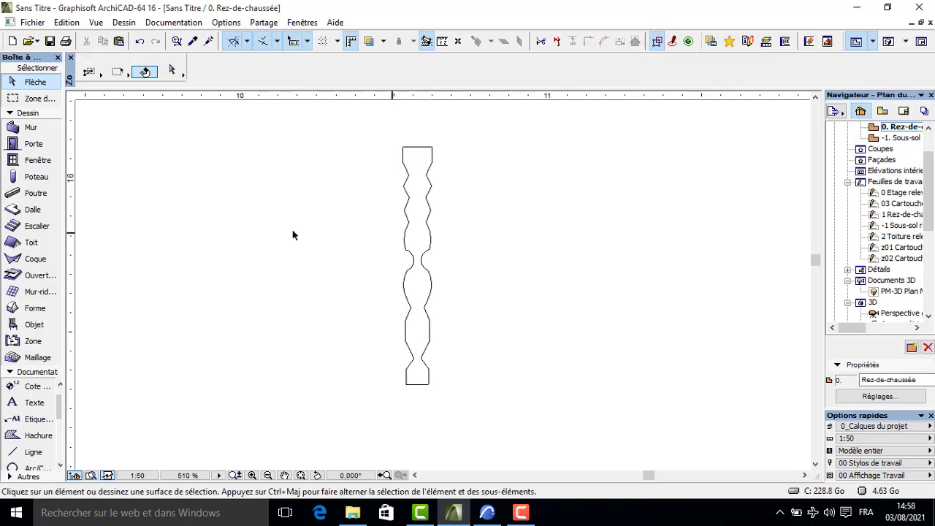
Set the default slab thickness to 0,01 and create a slab from the closed outline with the Magic Wand.
double_click(33, 210)
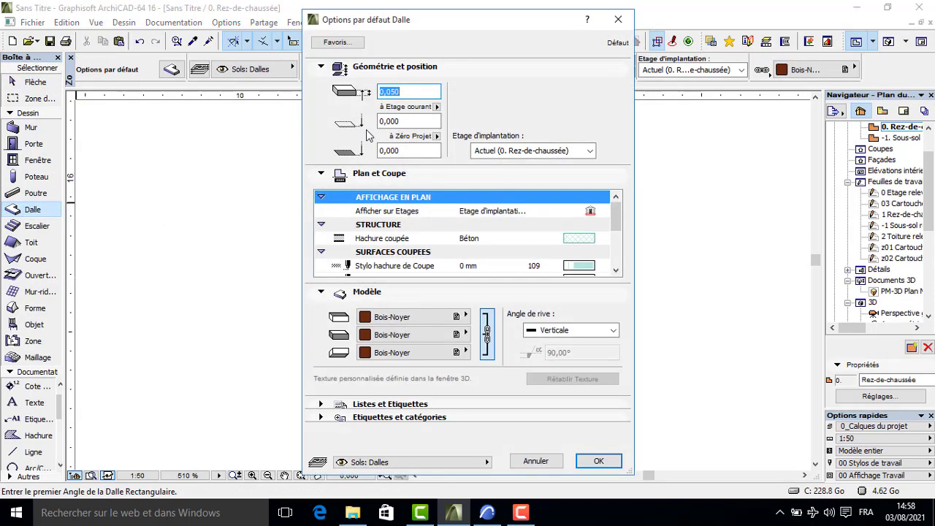
left_click(409, 93)
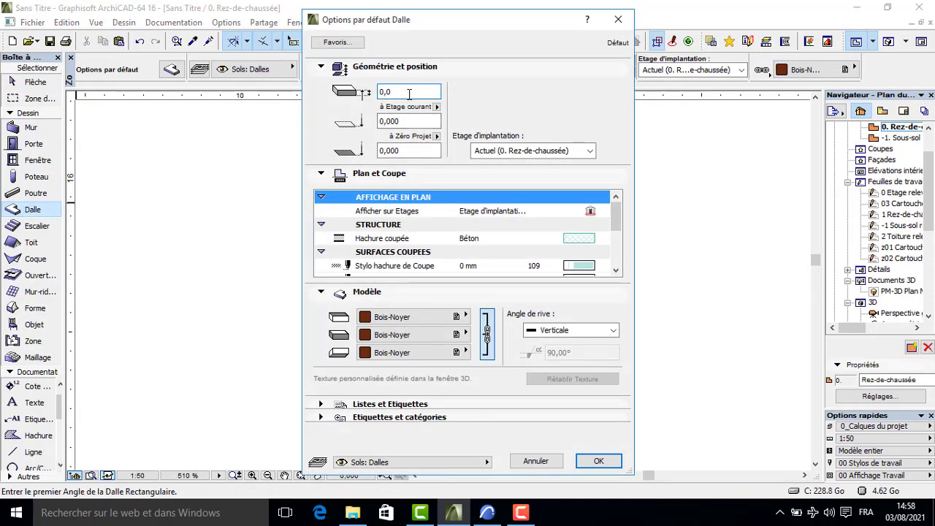
key("Return")
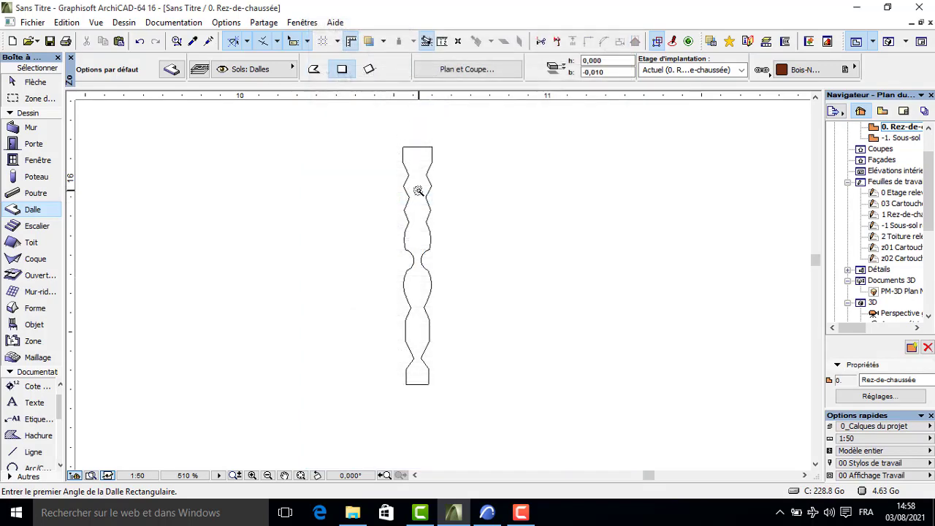
key("Escape")
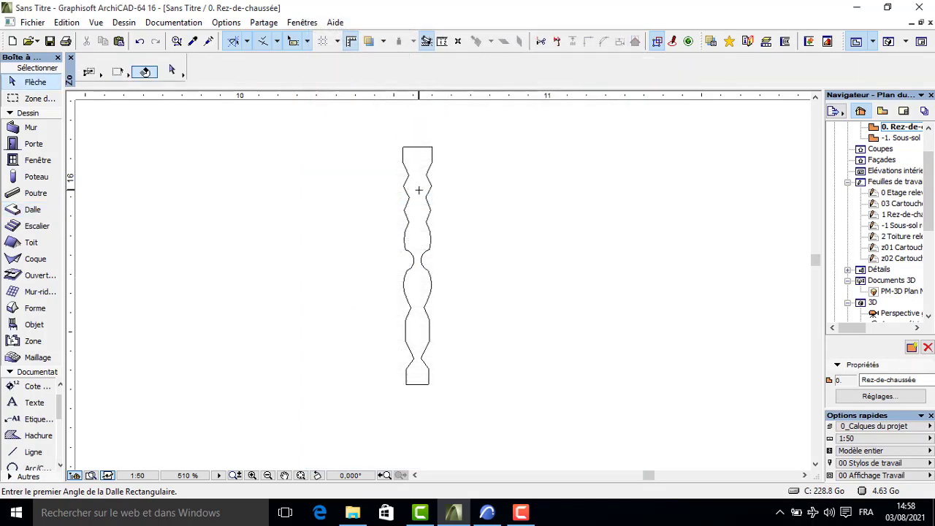
left_click(422, 192)
Show the slab in 3D as a parallel side view (Vue de côté) with an azimuth of 90°.
key("F5")
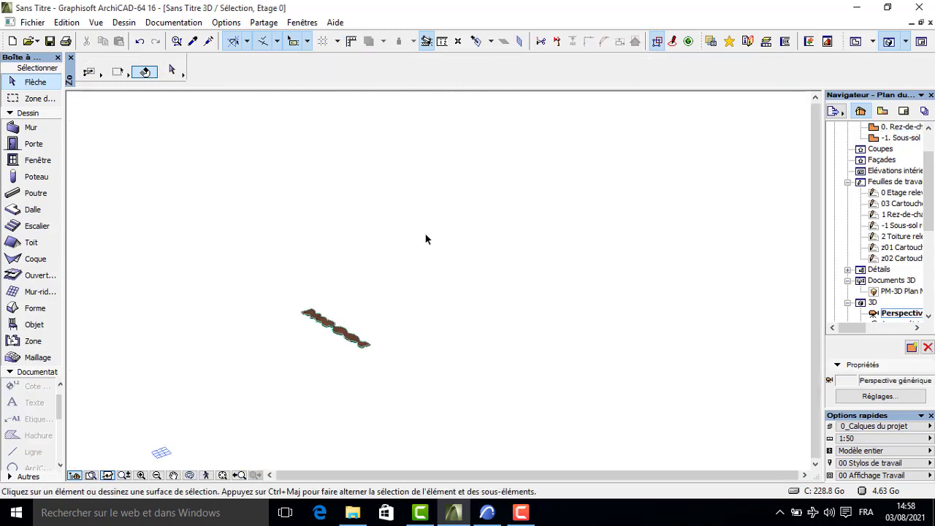
scroll(452, 334, "down", 3)
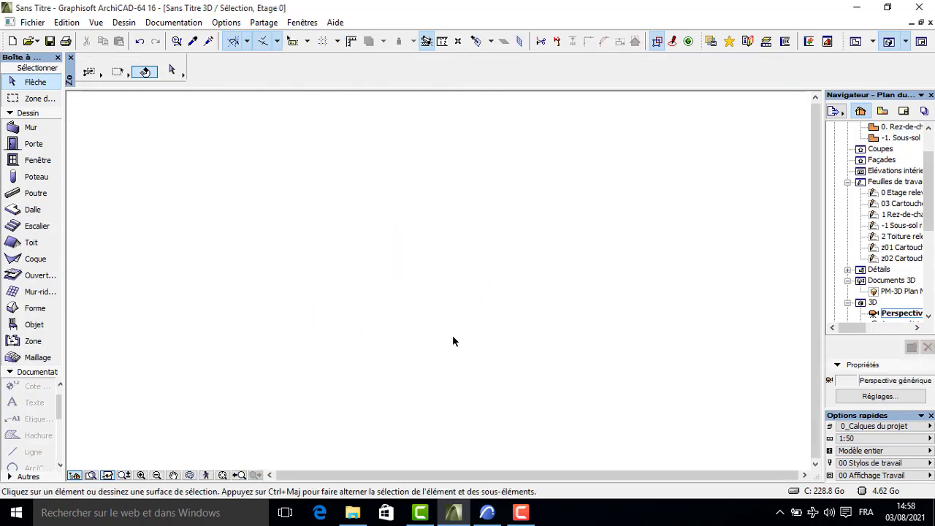
right_click(451, 219)
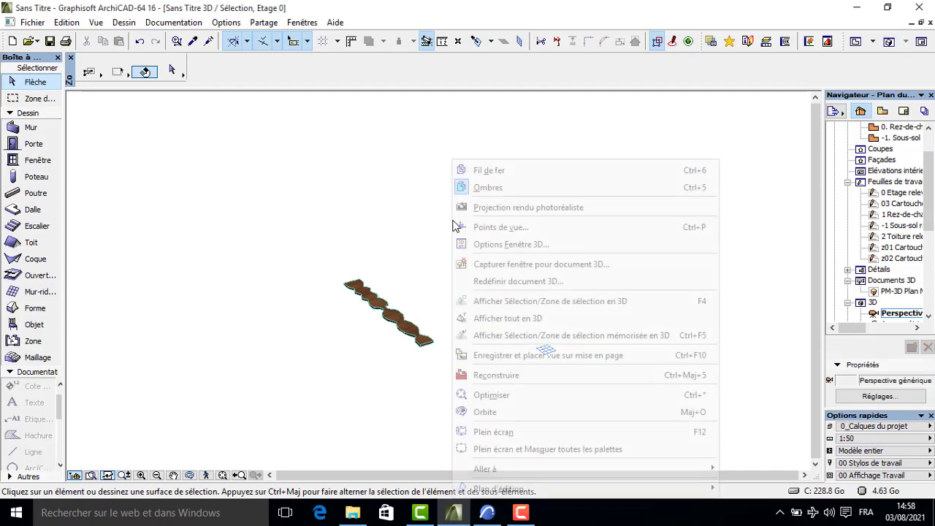
left_click(495, 230)
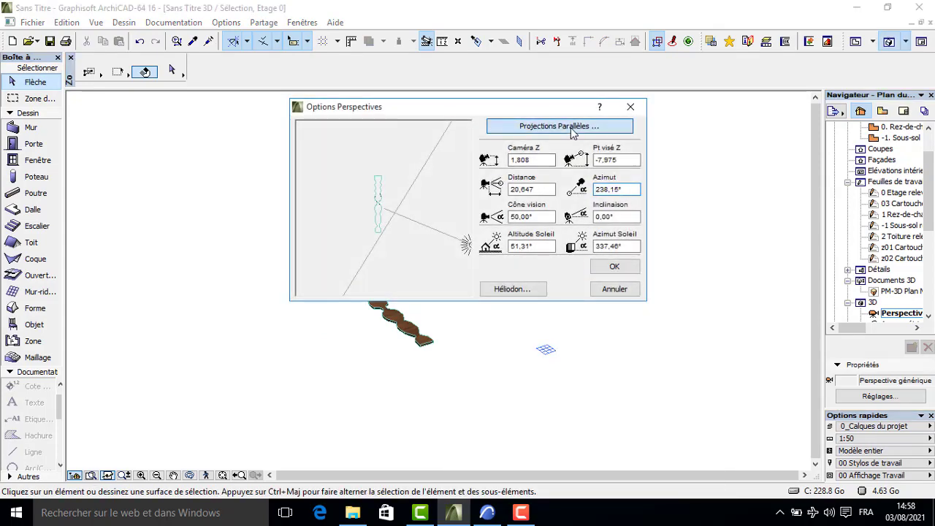
left_click(573, 127)
left_click(606, 146)
left_click(644, 175)
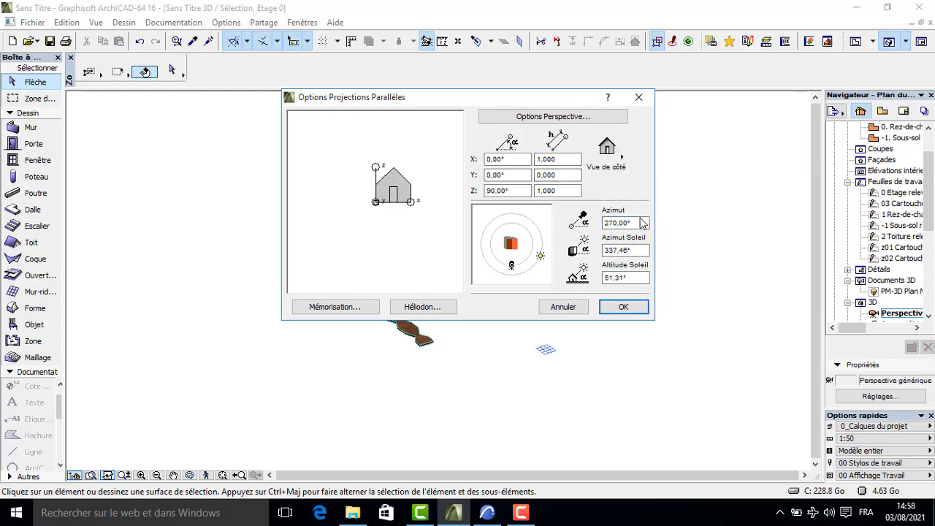
left_click_drag(639, 222, 547, 222)
type("9")
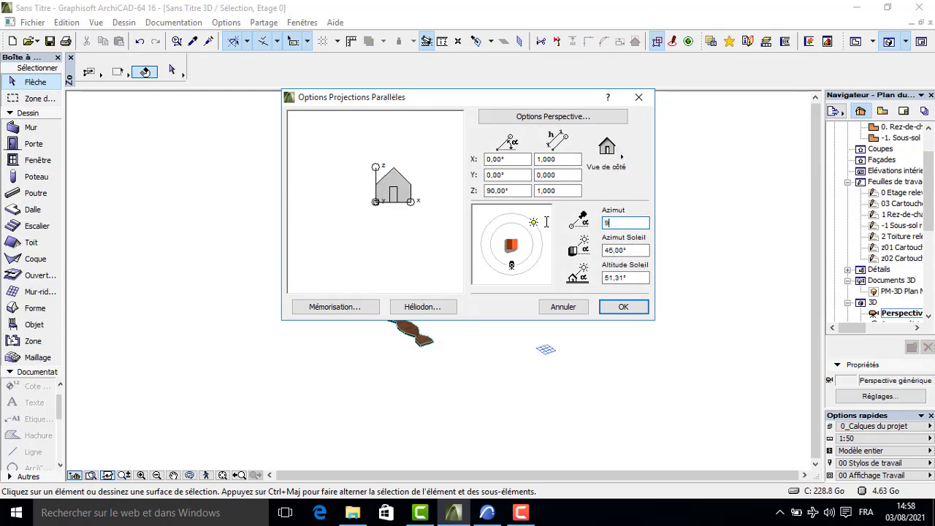
type("0")
key("Return")
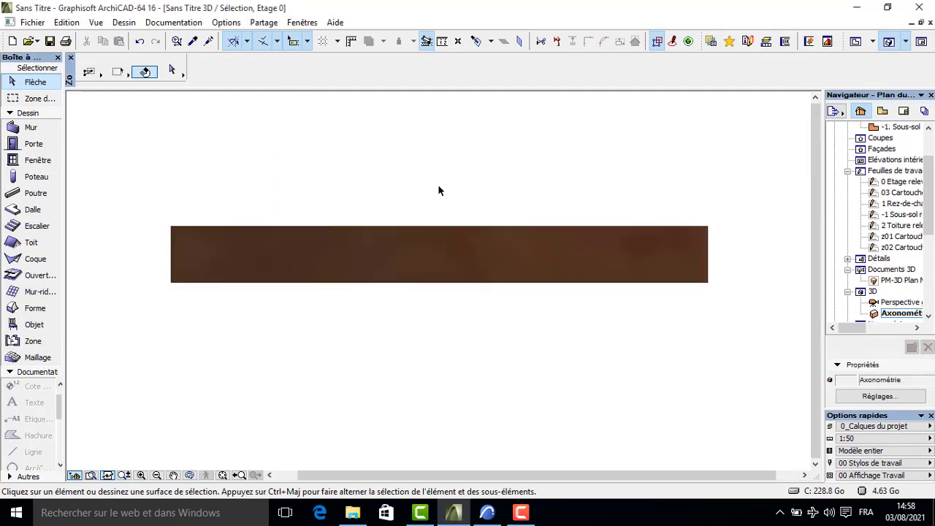
Save the baluster slab in the side view as an object named P in the Bibliothèque emboîtée, keeping its default parameters.
left_click(427, 203)
left_click(269, 320)
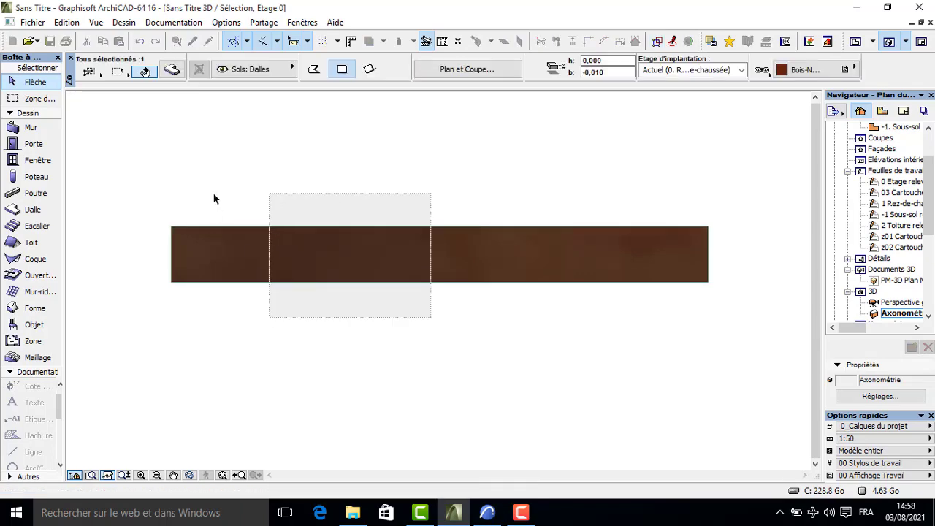
left_click(25, 20)
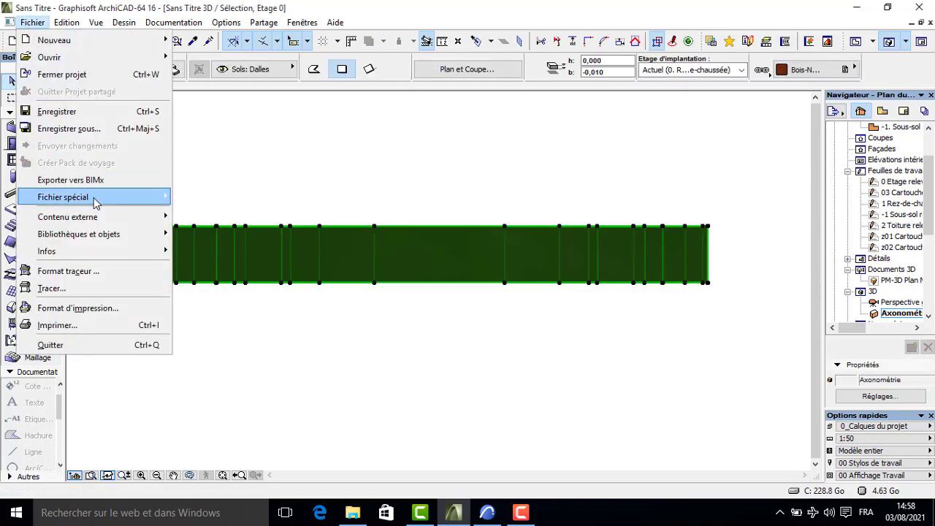
mouse_move(116, 235)
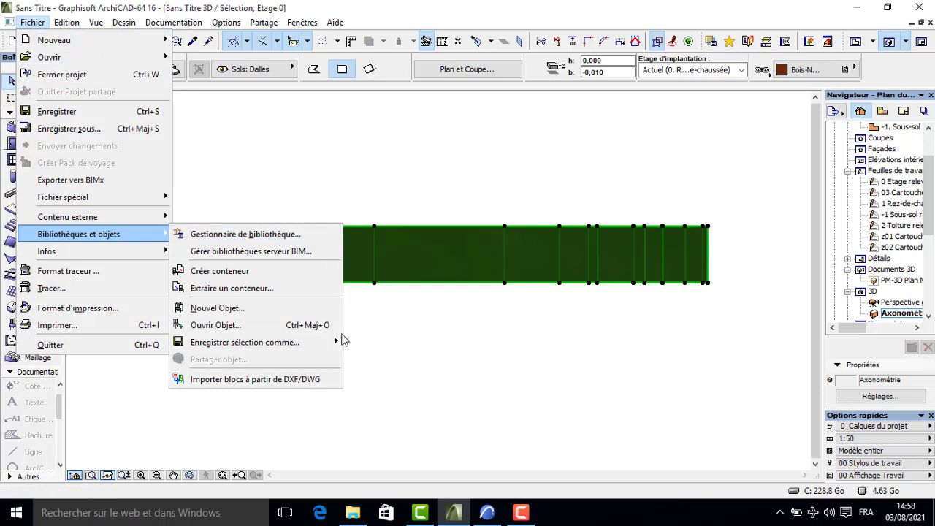
mouse_move(292, 340)
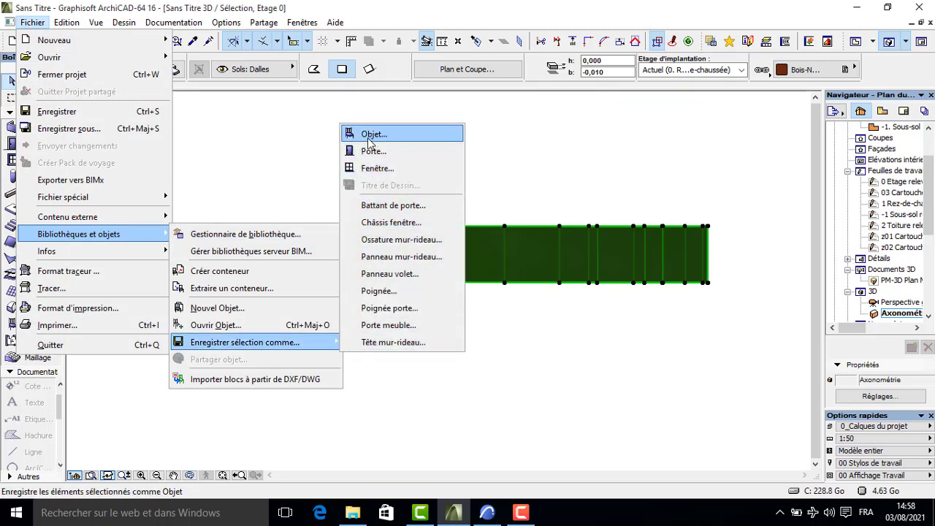
left_click(369, 135)
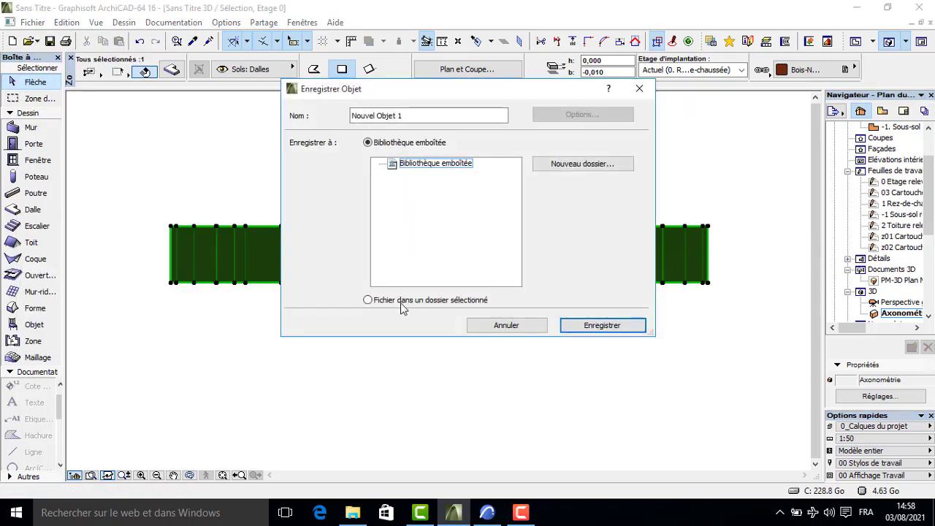
left_click_drag(401, 118, 328, 116)
type("P")
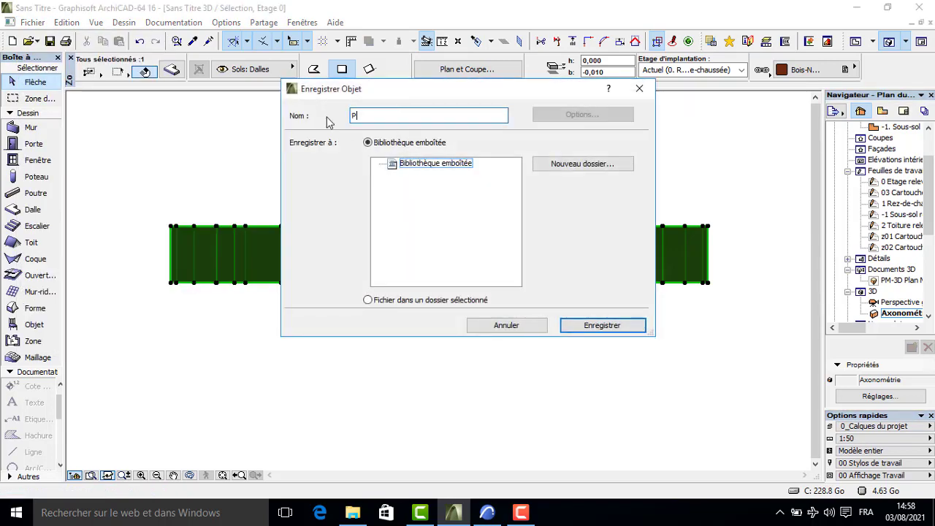
left_click(601, 328)
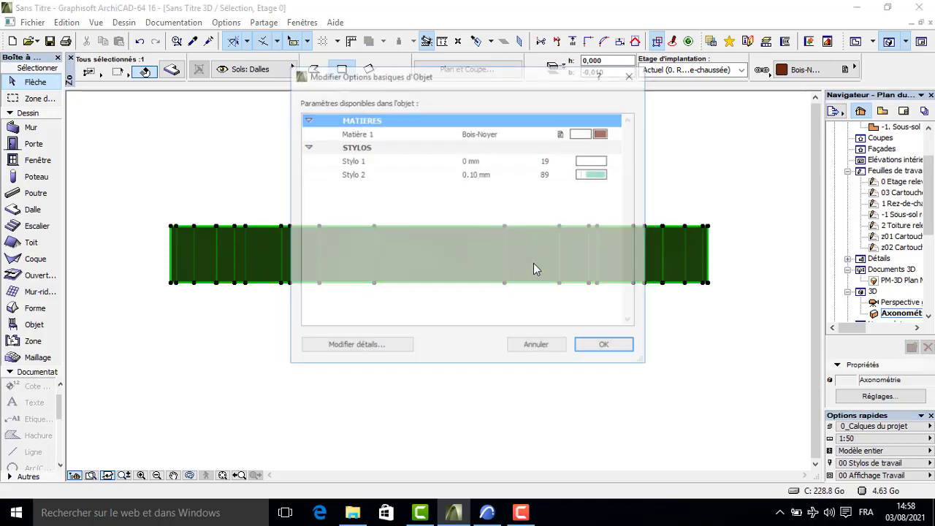
left_click(591, 348)
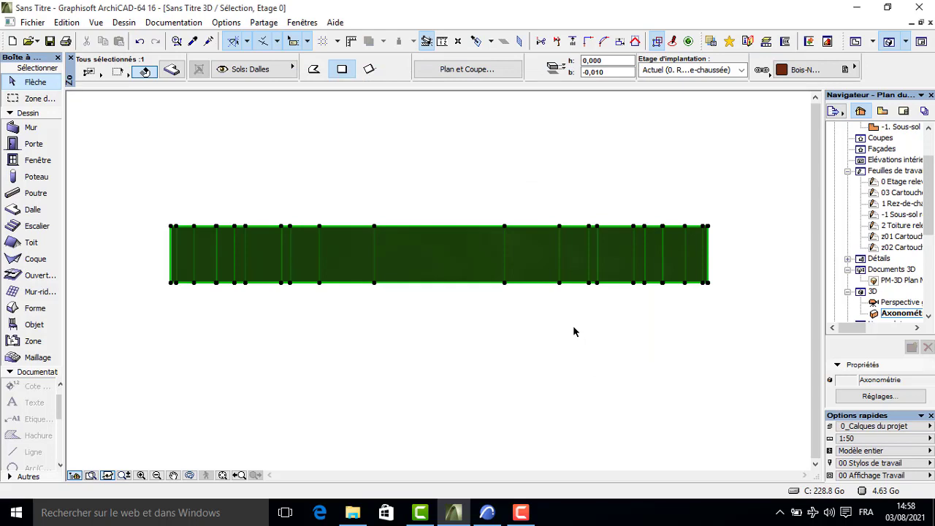
Place the P object in the Rez-de-chaussée floor plan, in the empty area beside the baluster outline.
key("F2")
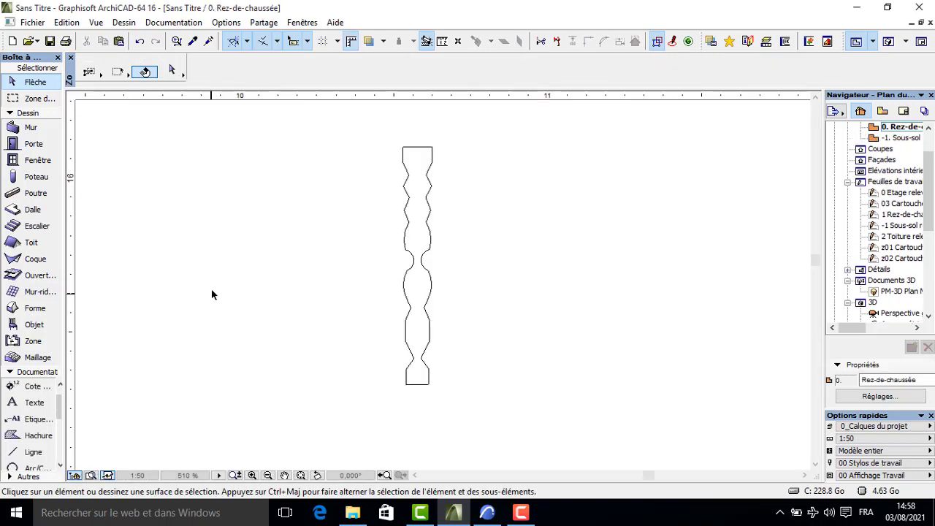
scroll(212, 294, "down", 2)
middle_click_drag(222, 292, 370, 294)
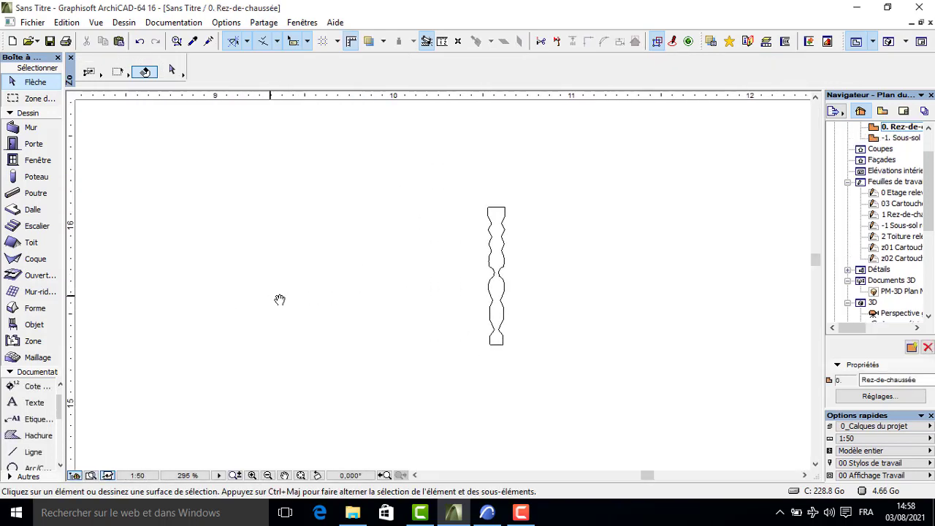
left_click(34, 326)
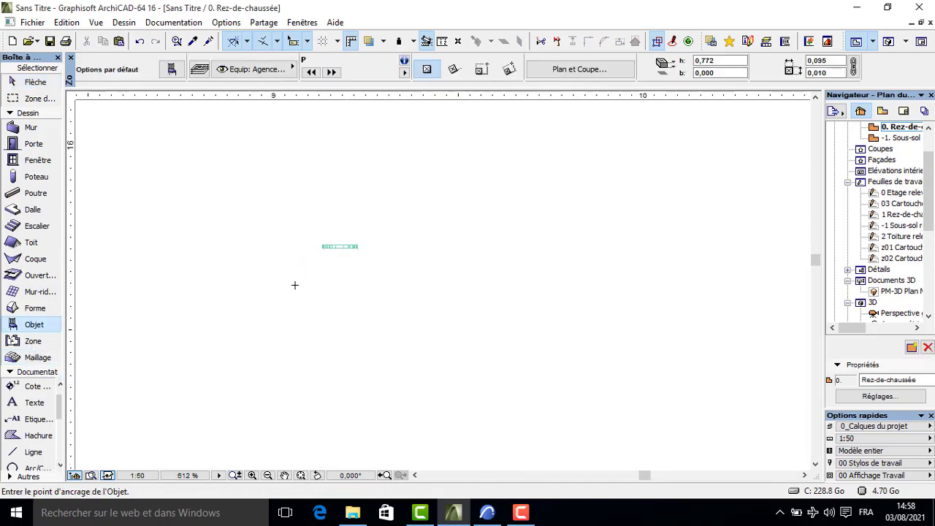
scroll(294, 286, "up", 5)
key("Escape")
Resize the placed P object to 0,050 wide, 0,005 deep and 0,600 high.
left_click_drag(412, 188, 319, 242)
middle_click_drag(358, 215, 343, 266)
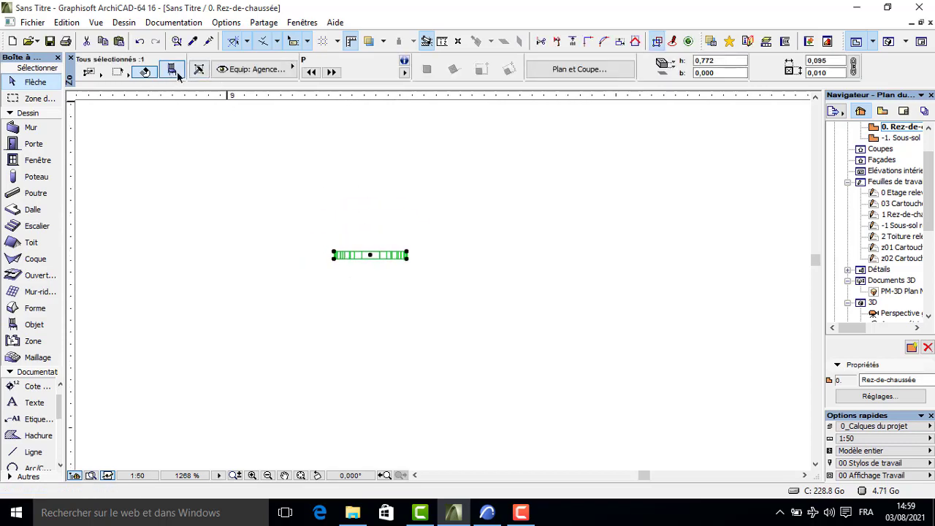
left_click(173, 70)
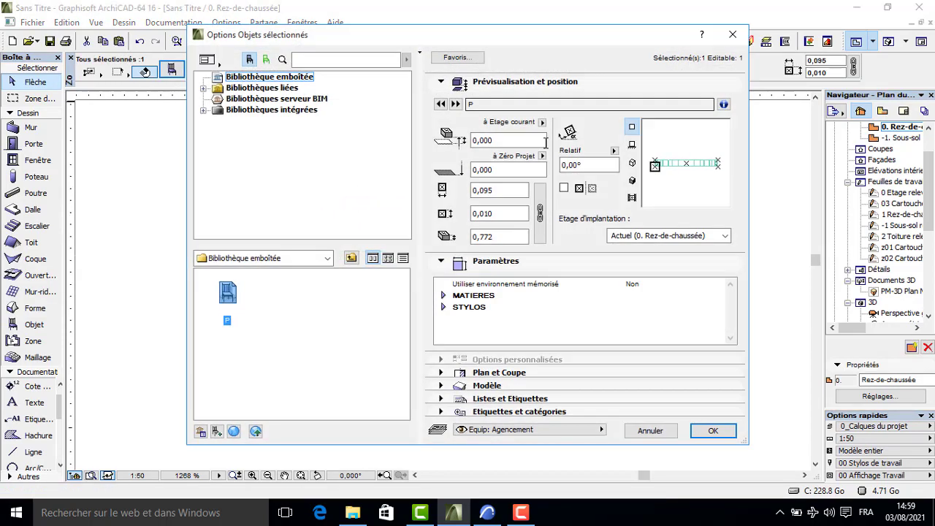
left_click(499, 213)
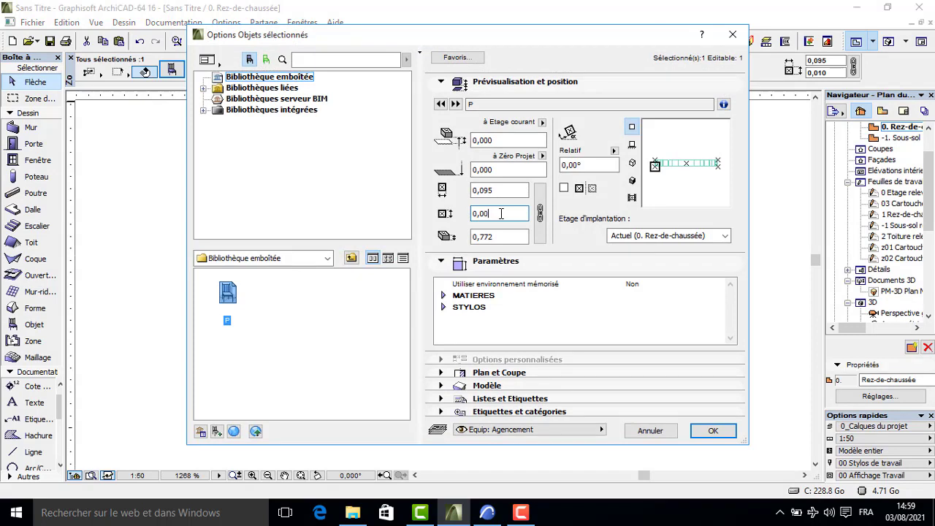
left_click_drag(500, 237, 479, 238)
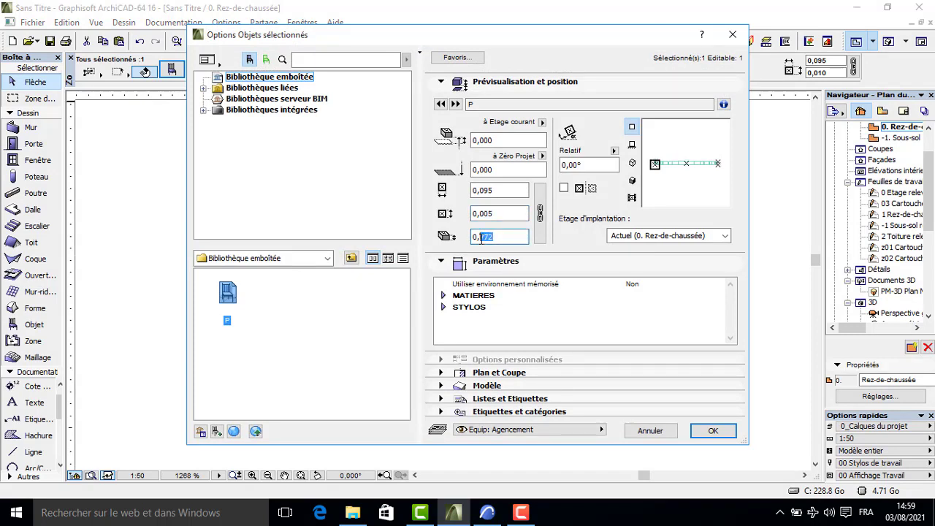
type("6")
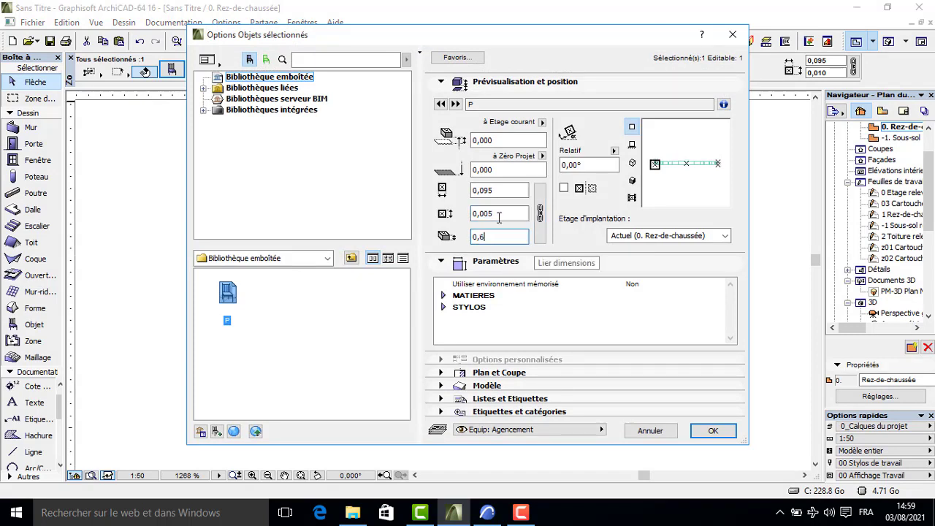
left_click(489, 190)
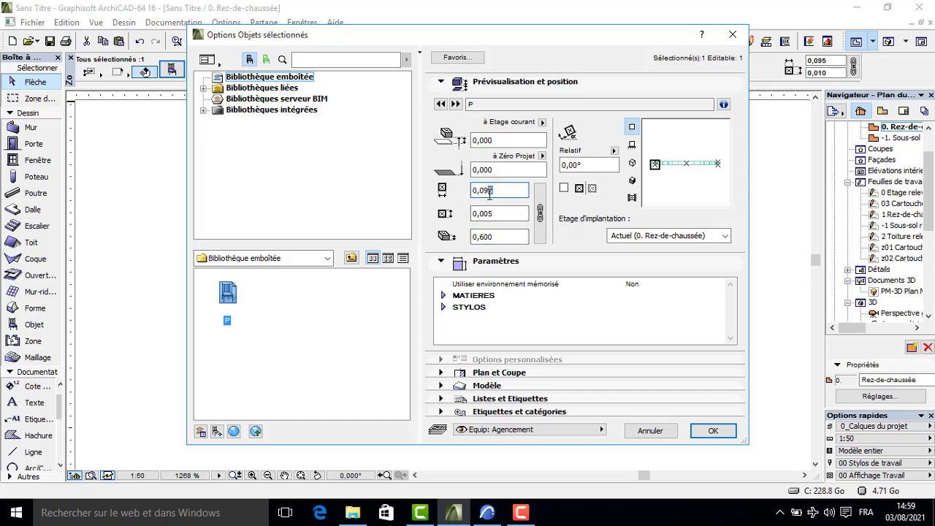
type("5")
left_click(713, 430)
Multiply the P object by rotation around its own centre with 80 copies to fill a full circle.
scroll(326, 260, "up", 5)
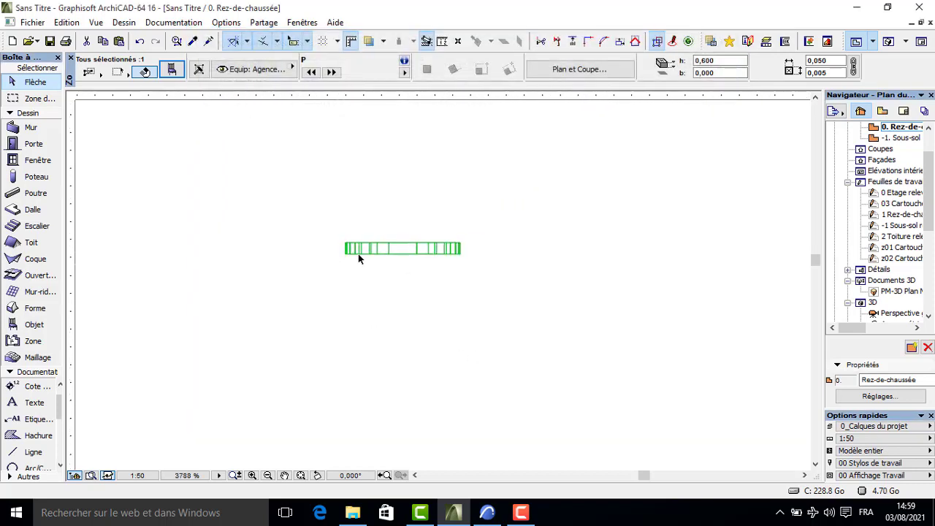
left_click(412, 247)
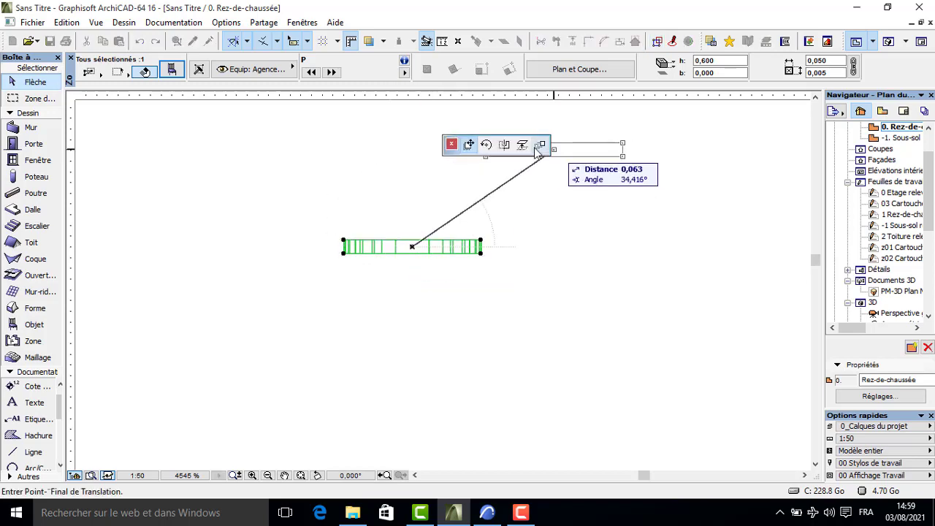
left_click(540, 146)
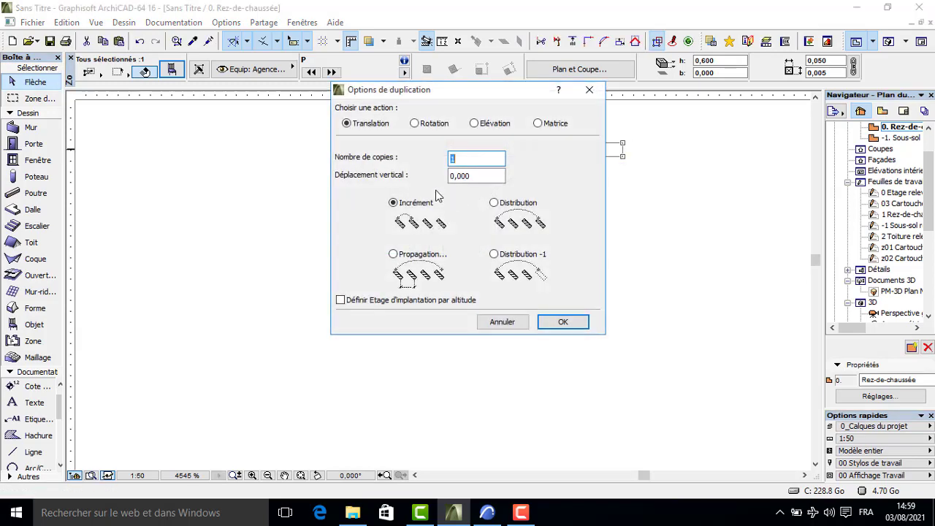
left_click(414, 123)
key("Tab")
type("80")
left_click(566, 324)
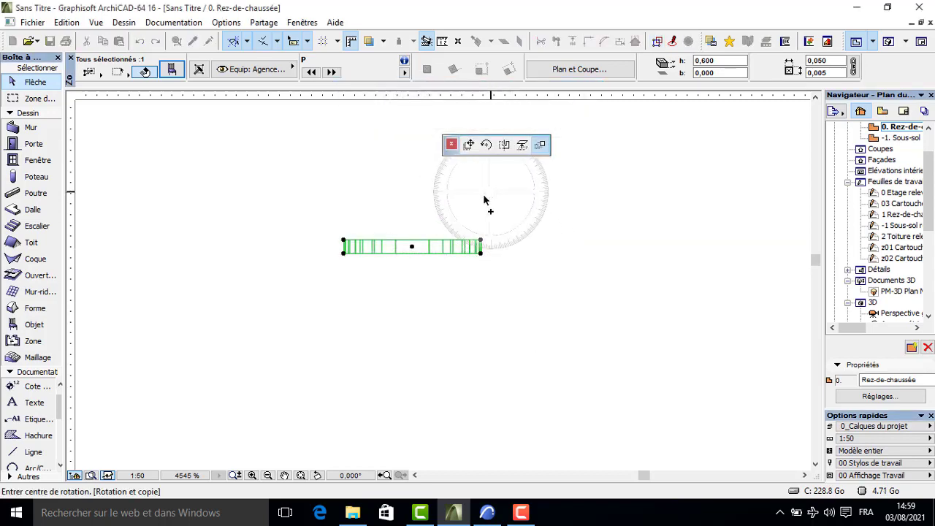
left_click(412, 247)
left_click(528, 246)
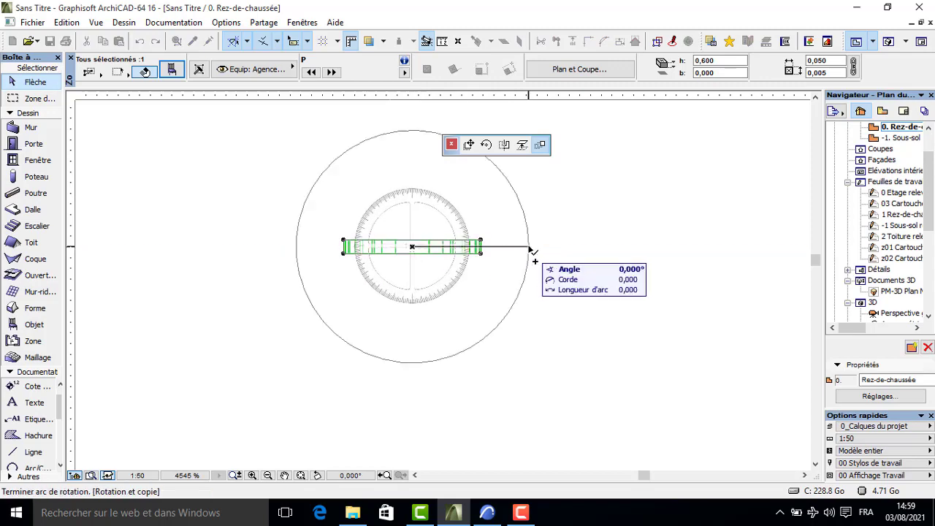
left_click(529, 241)
Save the selected ring of rotated copies as an object named PIE in the Bibliothèque emboîtée, keeping its default parameters.
scroll(514, 243, "up", 3)
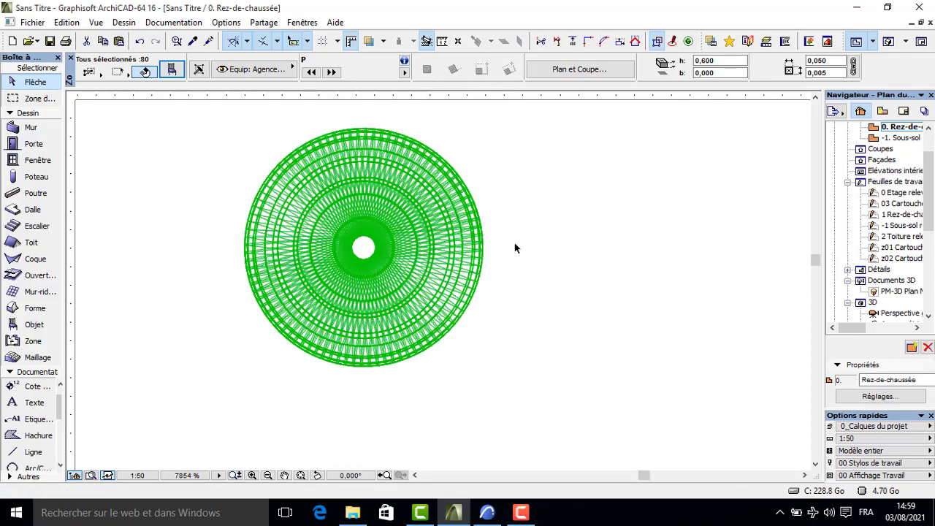
left_click(32, 24)
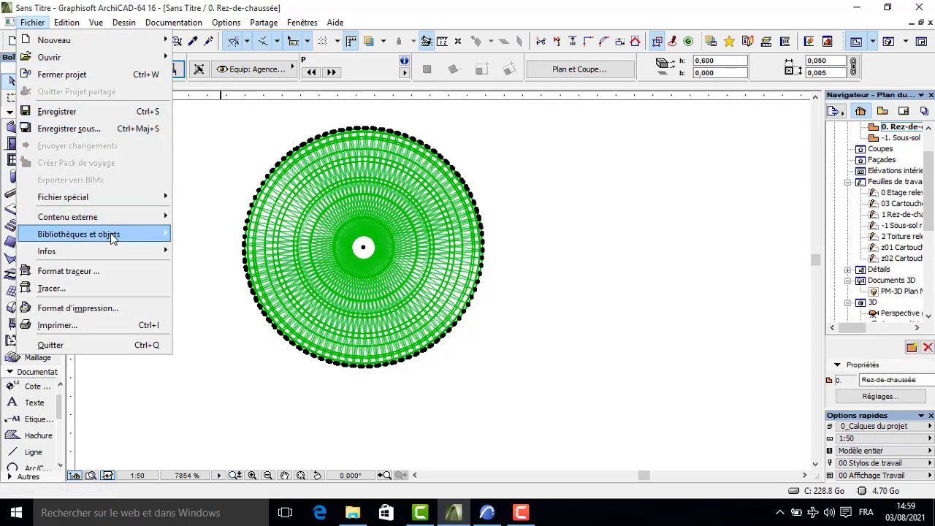
mouse_move(109, 235)
mouse_move(295, 344)
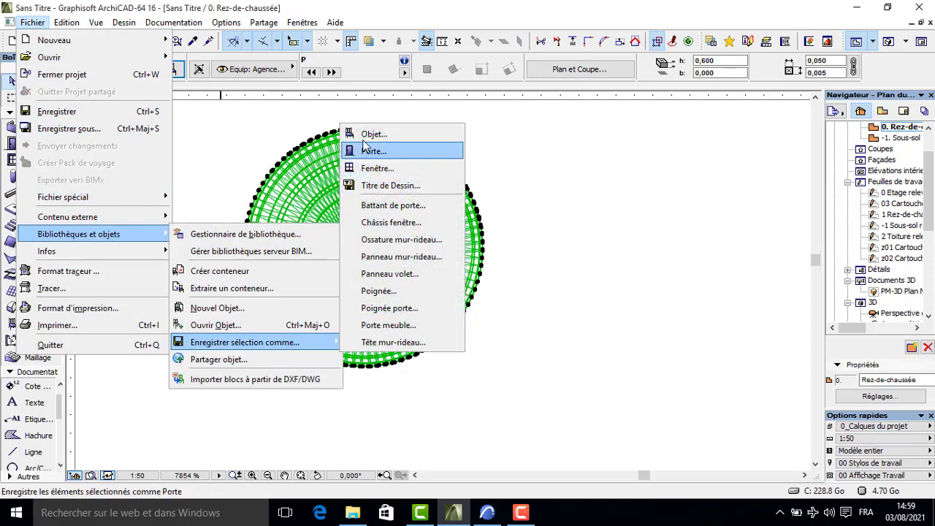
left_click(409, 131)
left_click_drag(461, 117, 209, 123)
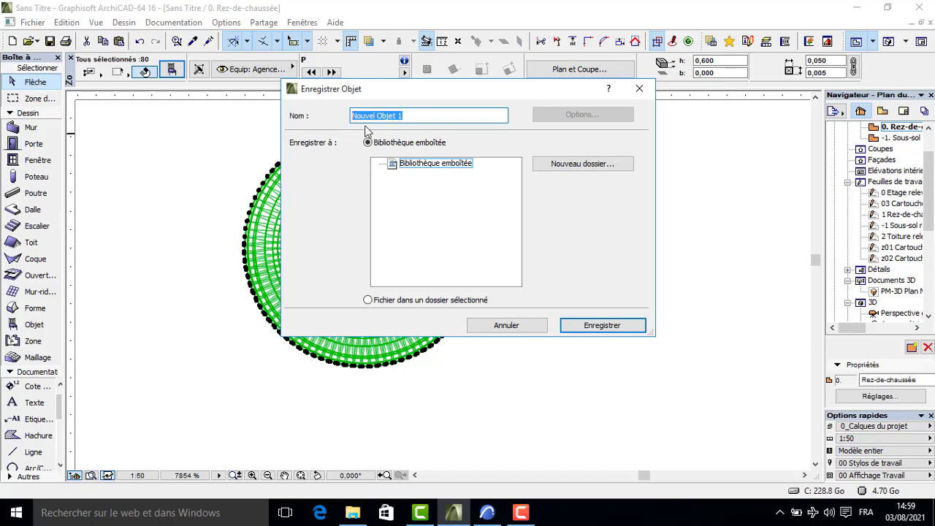
type("PIE")
left_click(595, 325)
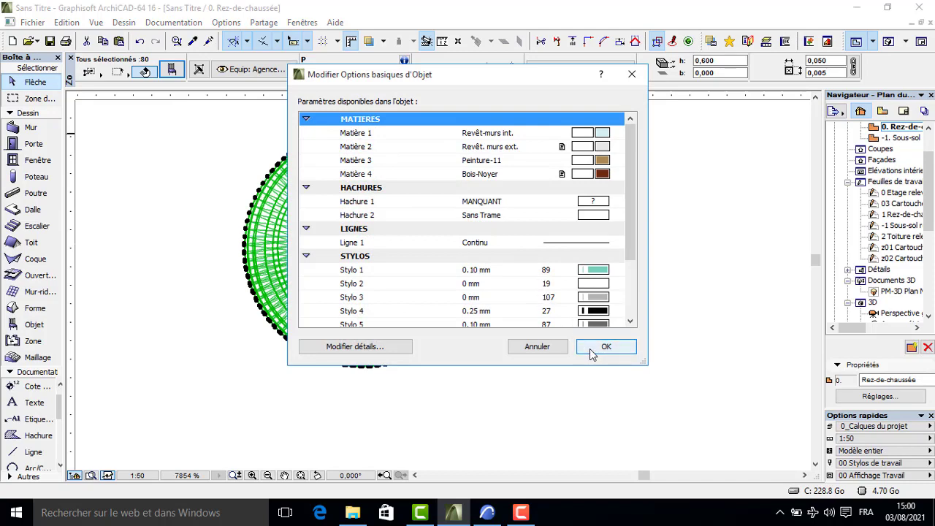
left_click(591, 348)
Delete the remaining single P object from the floor plan.
left_click(453, 211)
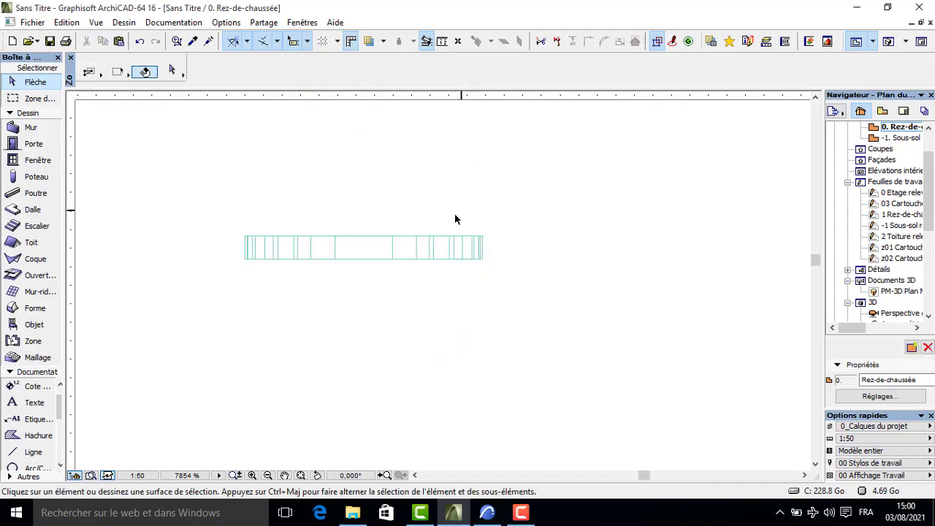
left_click(319, 318)
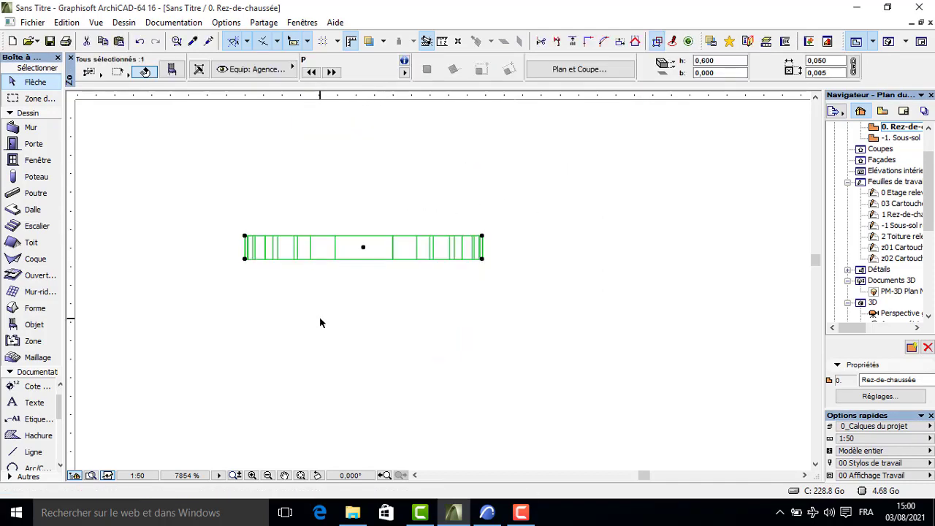
key("Delete")
left_click(520, 512)
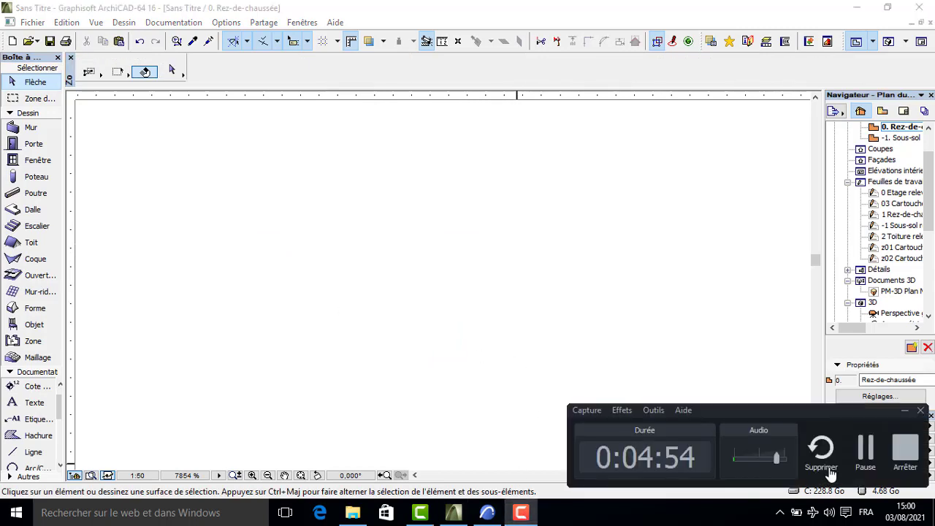
left_click(867, 451)
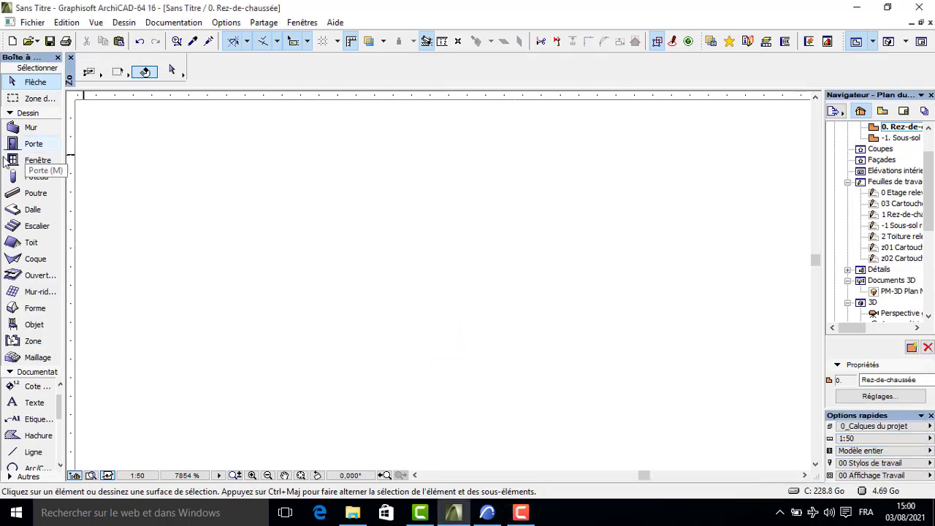
Place the PIE object in the empty floor plan at its default size.
left_click(34, 325)
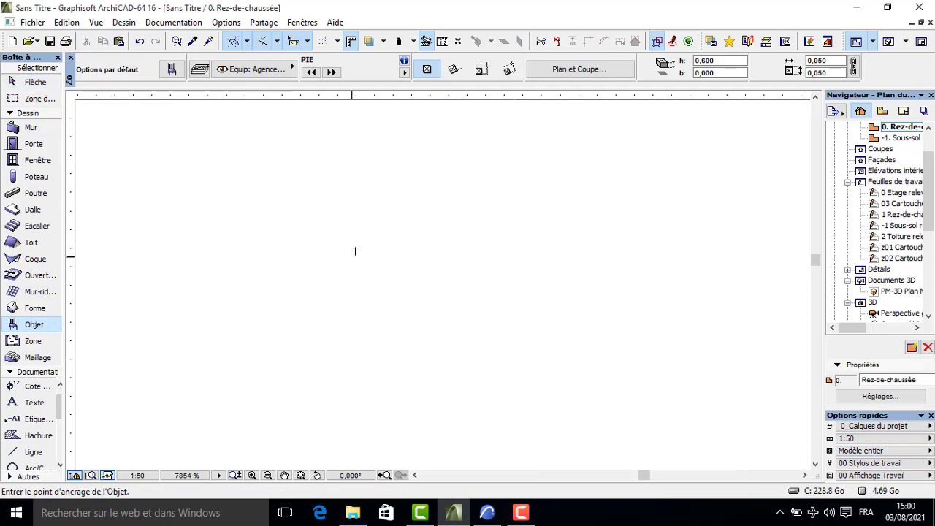
left_click(477, 269)
middle_click_drag(504, 227, 375, 338)
key("shift")
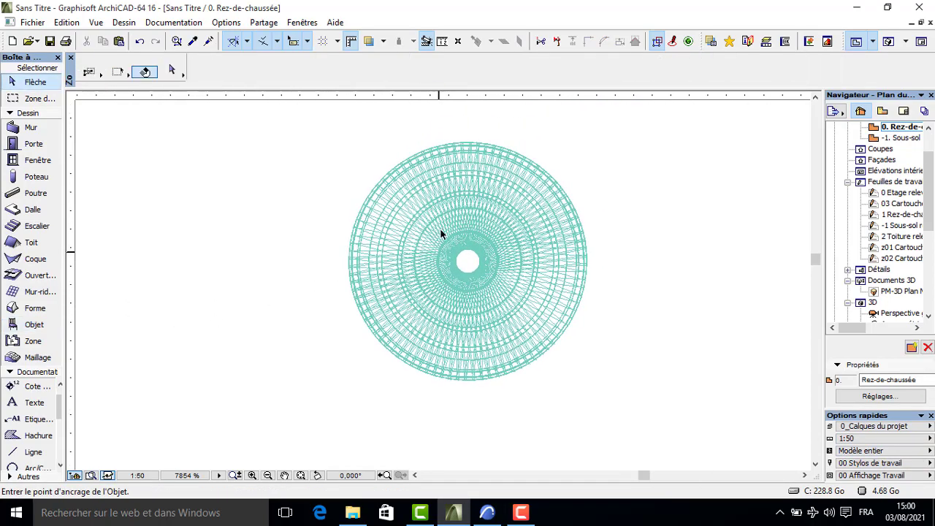
Inspect the placed PIE baluster in 3D from different angles and return to the floor plan.
left_click(545, 192)
key("F5")
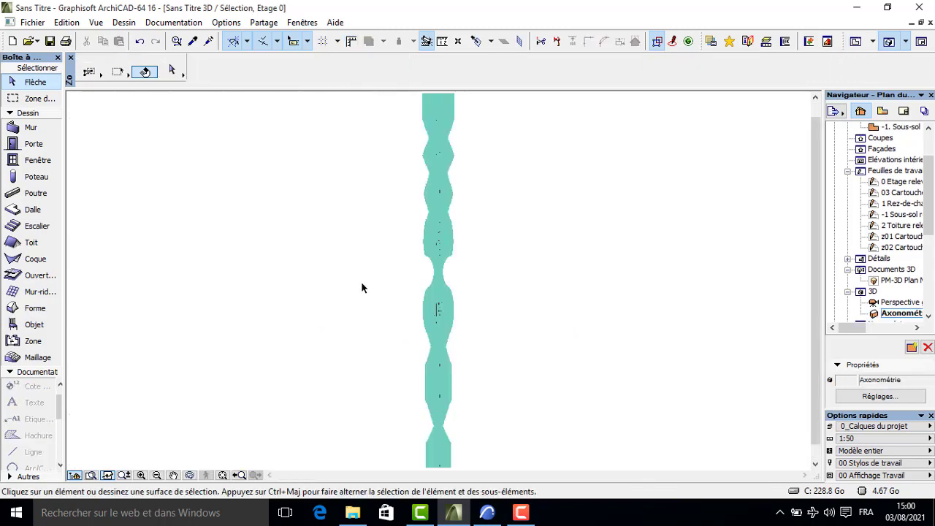
mouse_move(500, 262)
middle_mouse_down("shift")
mouse_move(460, 302)
mouse_move(442, 355)
mouse_move(434, 351)
mouse_move(445, 309)
mouse_move(495, 258)
mouse_move(407, 294)
mouse_move(432, 280)
mouse_move(322, 273)
middle_mouse_up("shift")
scroll(488, 272, "down", 2)
key("F2")
scroll(396, 263, "down", 6)
left_click(363, 269)
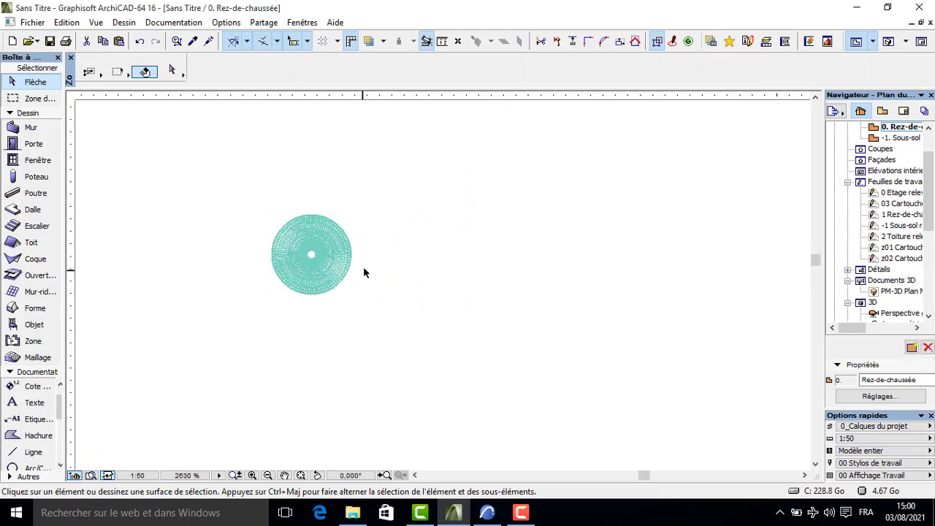
Copy the PIE object horizontally to the right at a distance of 0,6.
mouse_move(325, 260)
left_mouse_down()
mouse_move(256, 315)
mouse_move(315, 244)
left_mouse_up()
left_click(311, 257)
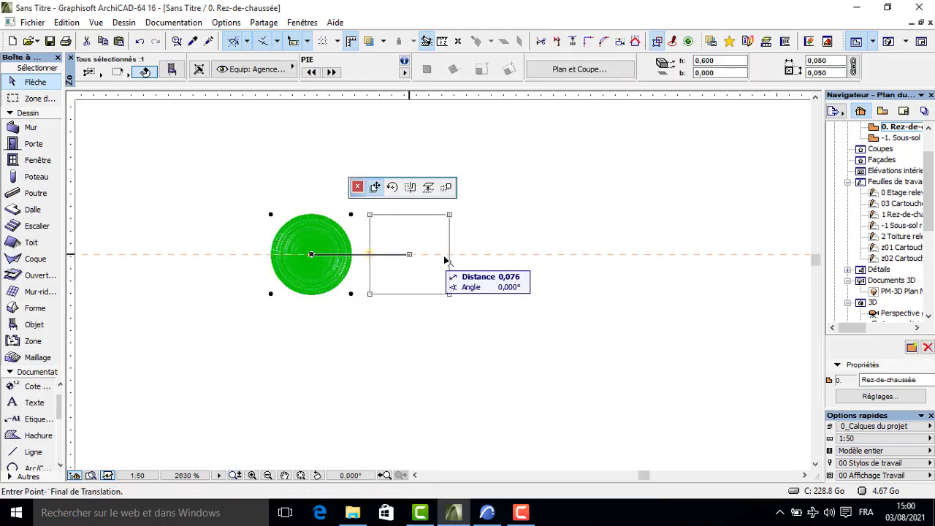
key("ctrl")
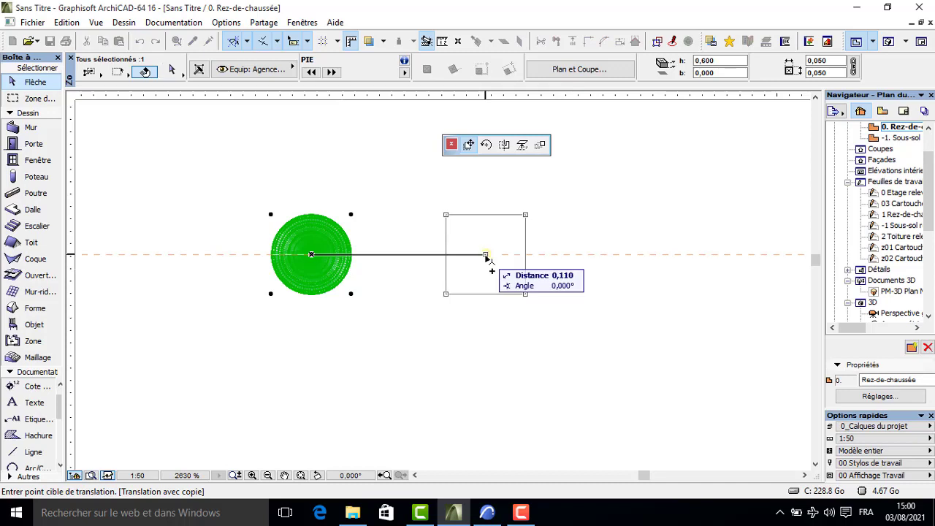
key("Tab")
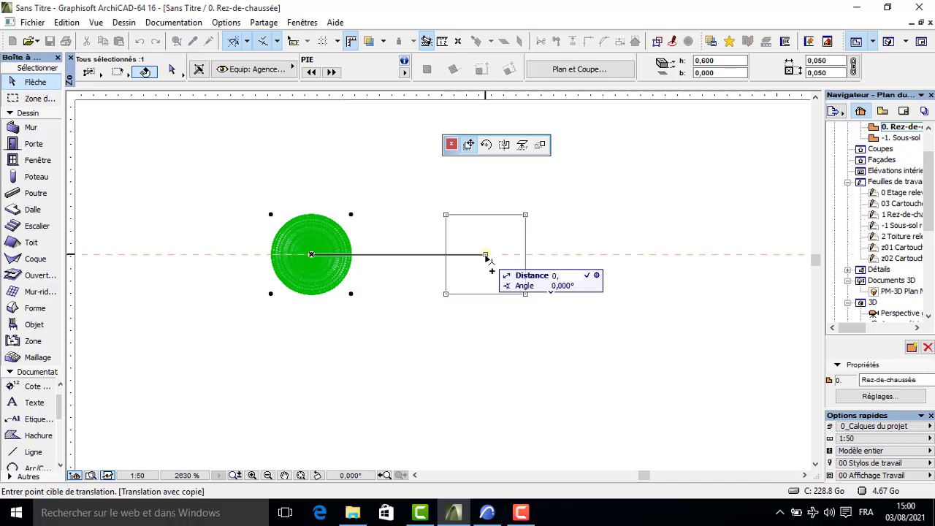
type("0,6")
key("Return")
Copy both PIE objects together straight down by 0,6 to form a square of four legs.
scroll(534, 249, "down", 3)
middle_click_drag(534, 249, 319, 229)
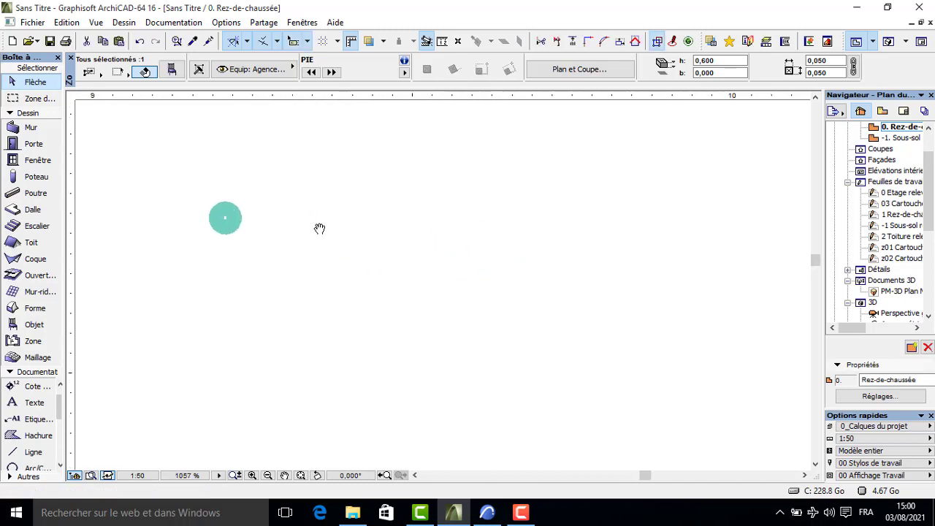
scroll(311, 226, "down", 2)
left_click(212, 193)
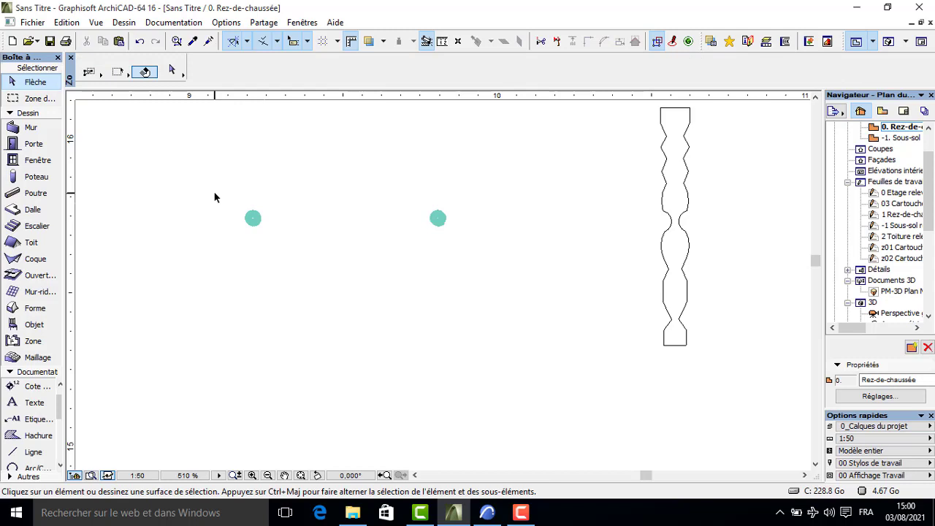
left_click(519, 244)
left_click(445, 211)
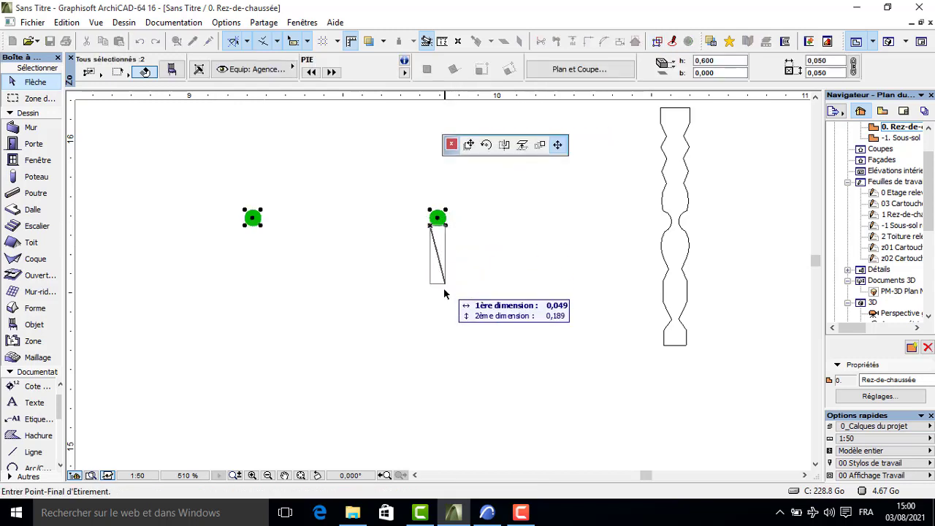
left_click(470, 145)
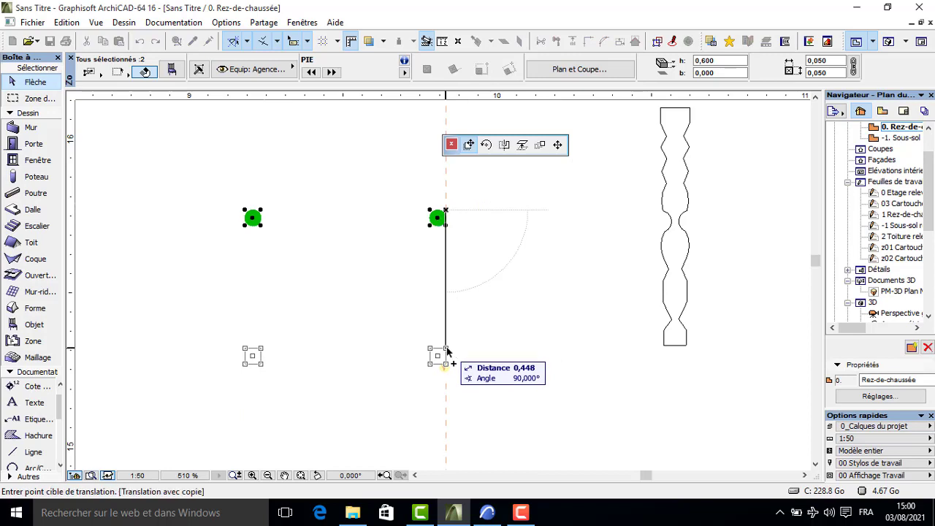
key("Tab")
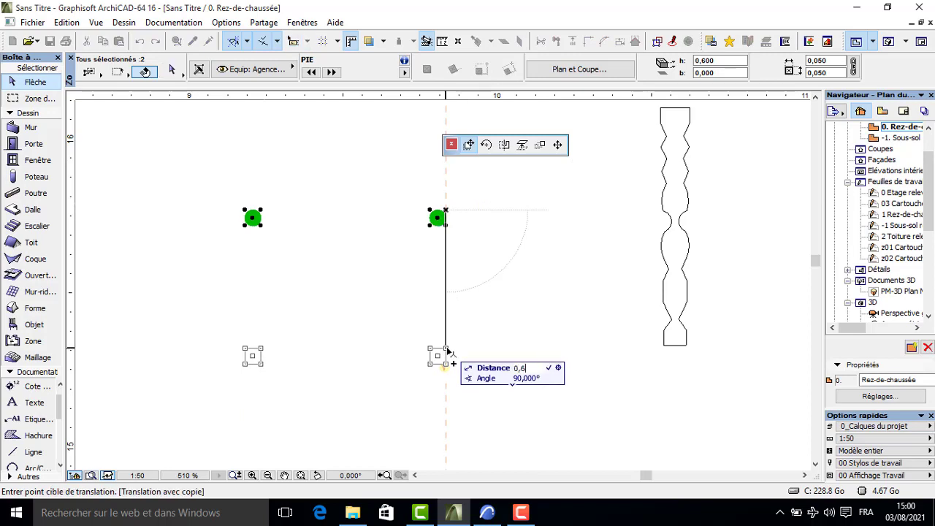
key("Return")
scroll(441, 315, "down", 4)
middle_click_drag(440, 312, 458, 285)
left_click(328, 290)
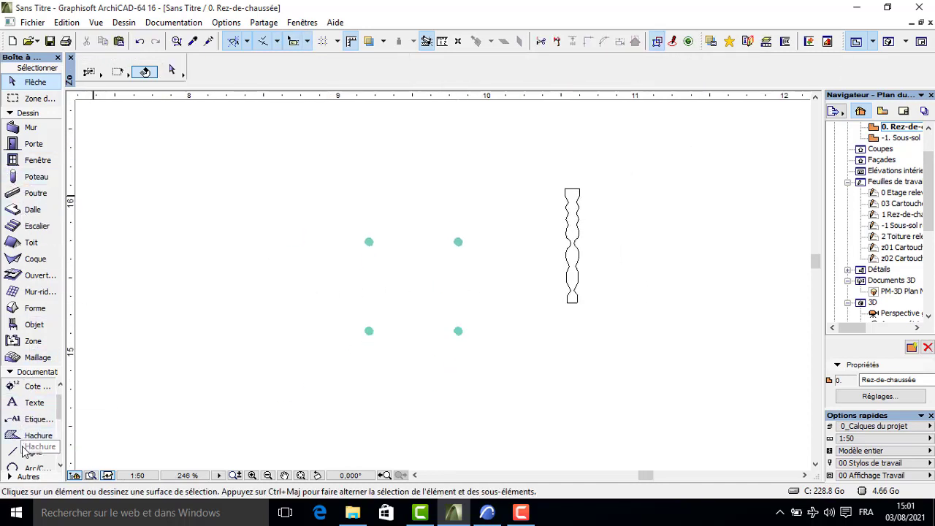
Draw a closed 0,65 by 0,65 square with the Line tool to the left of the four PIE objects.
left_click(26, 451)
scroll(293, 234, "up", 2)
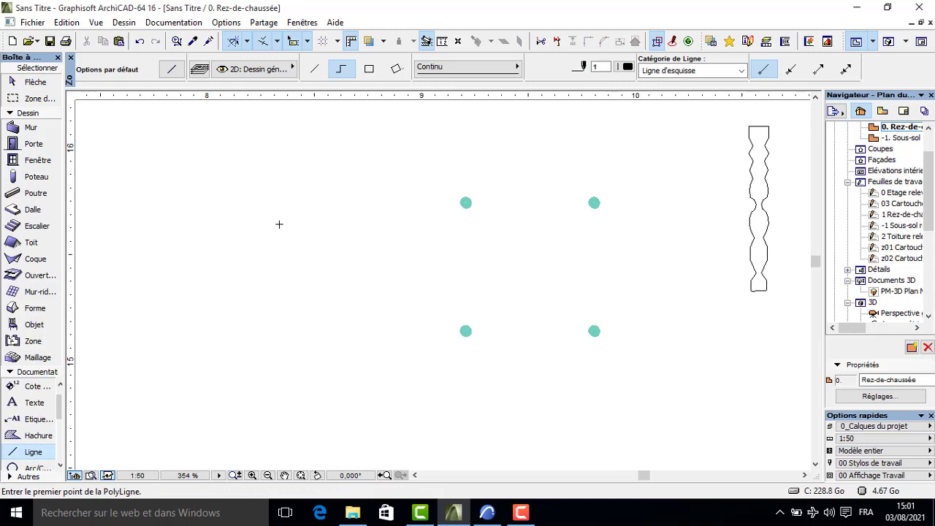
left_click(245, 198)
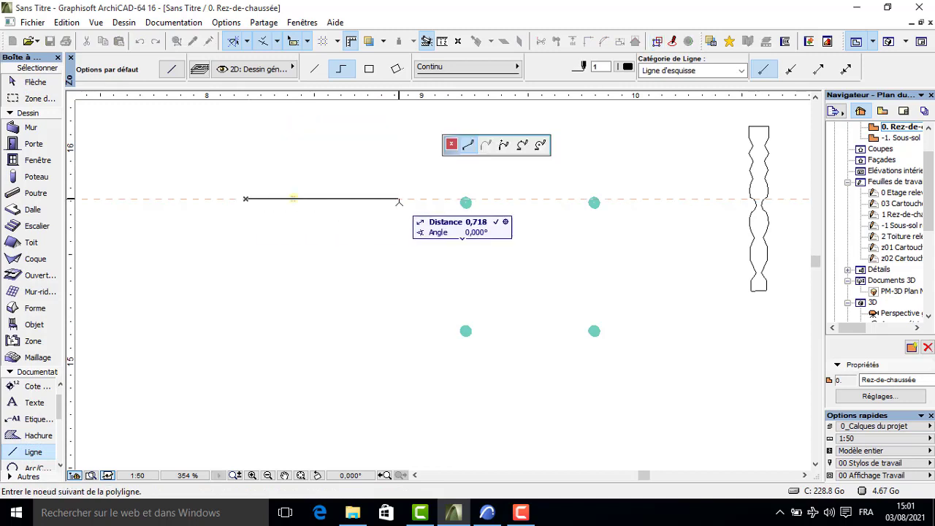
type("0,65")
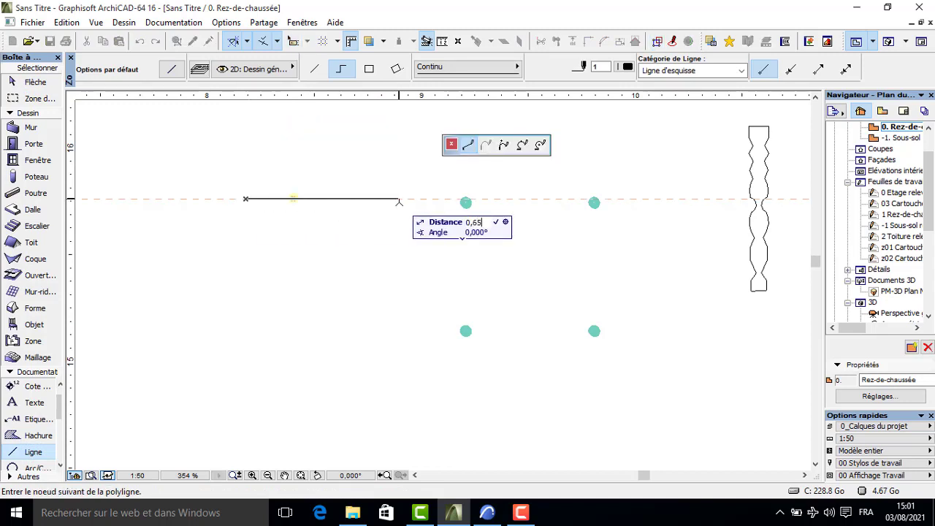
key("Return")
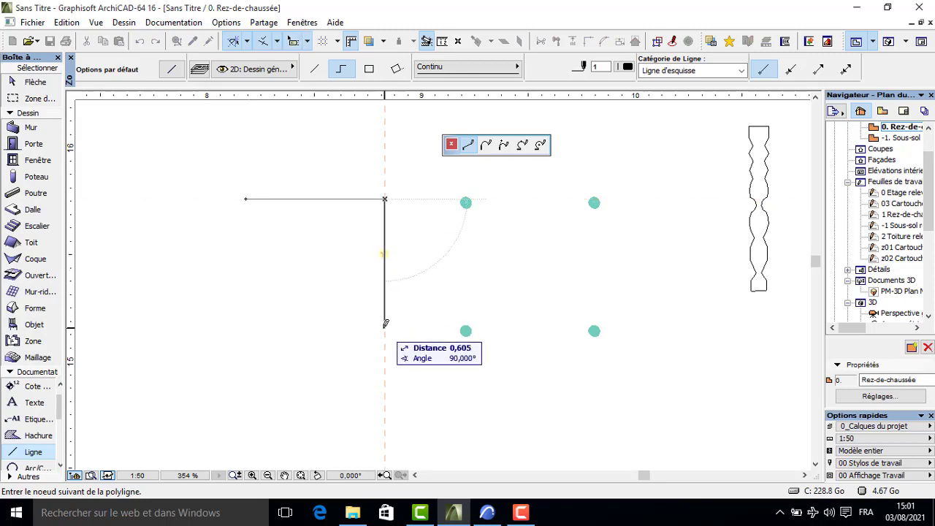
key("Tab")
type("0")
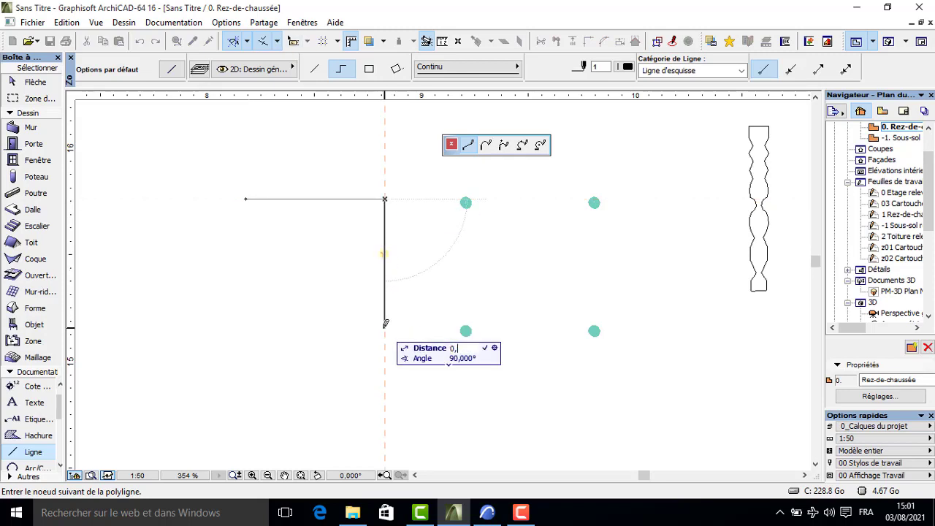
key("Return")
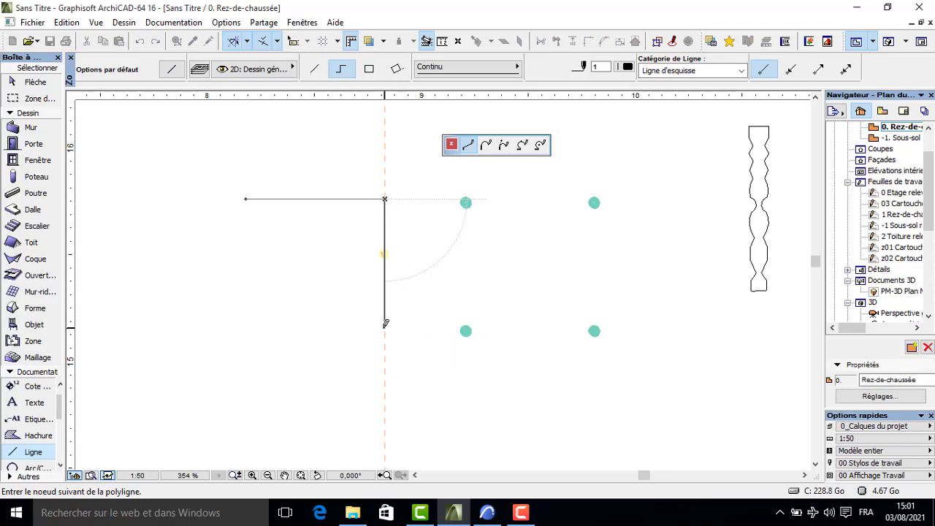
left_click(246, 199, "shift")
left_click(246, 199)
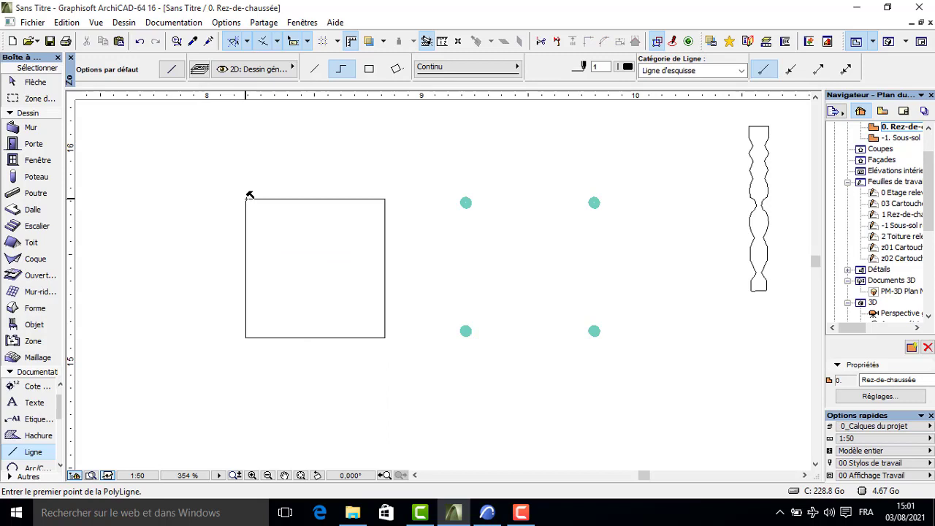
Curve the square's lower edge outward into an arc with a radius of about 0,87.
left_click(318, 337, "shift")
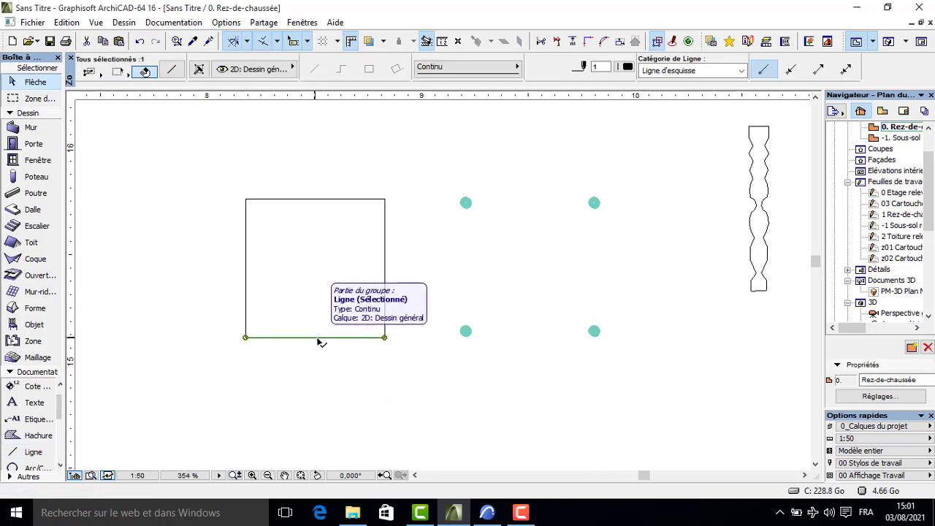
left_click(317, 337)
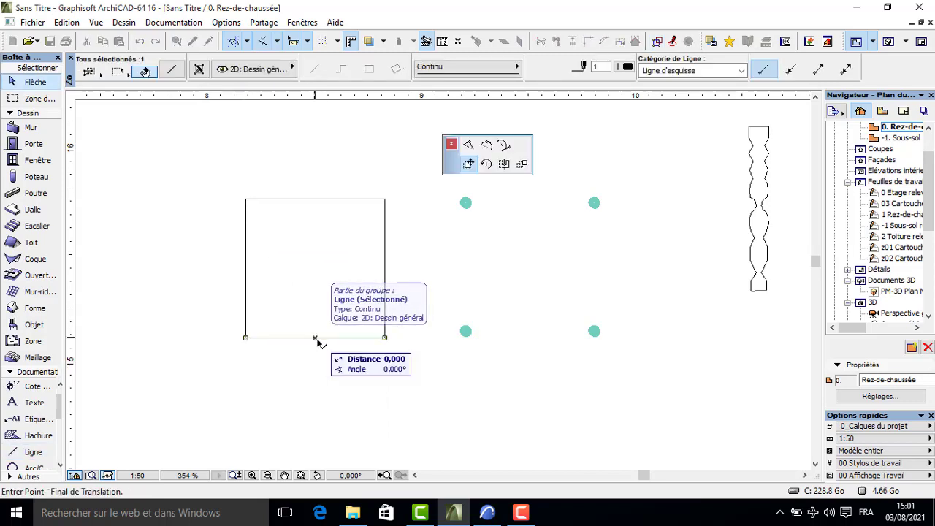
left_click(486, 144)
scroll(314, 346, "up", 2)
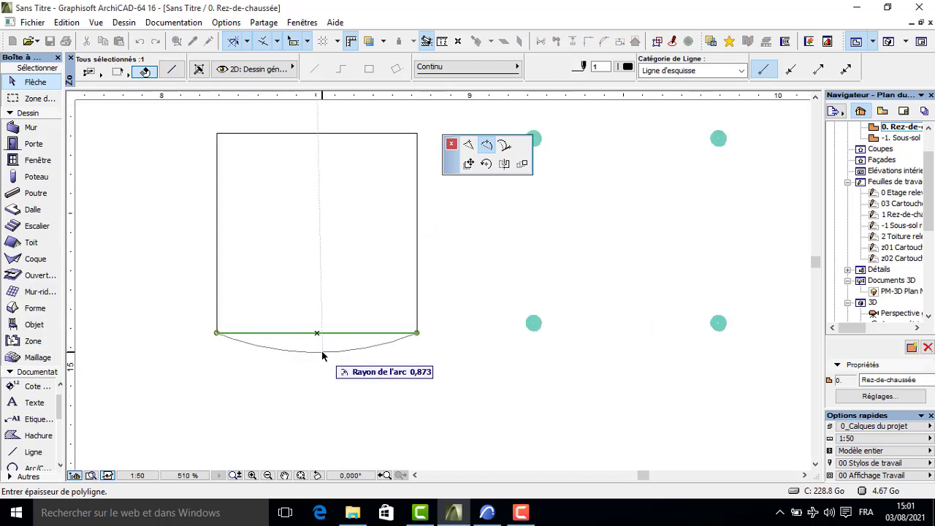
left_click(322, 356)
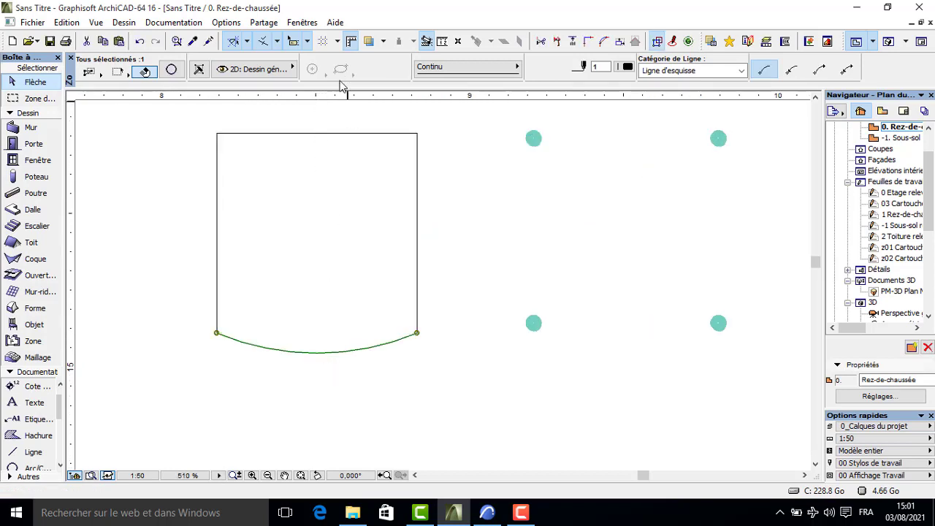
Curve the square's upper edge inward into an arc with a radius of about 1,3.
left_click(320, 133)
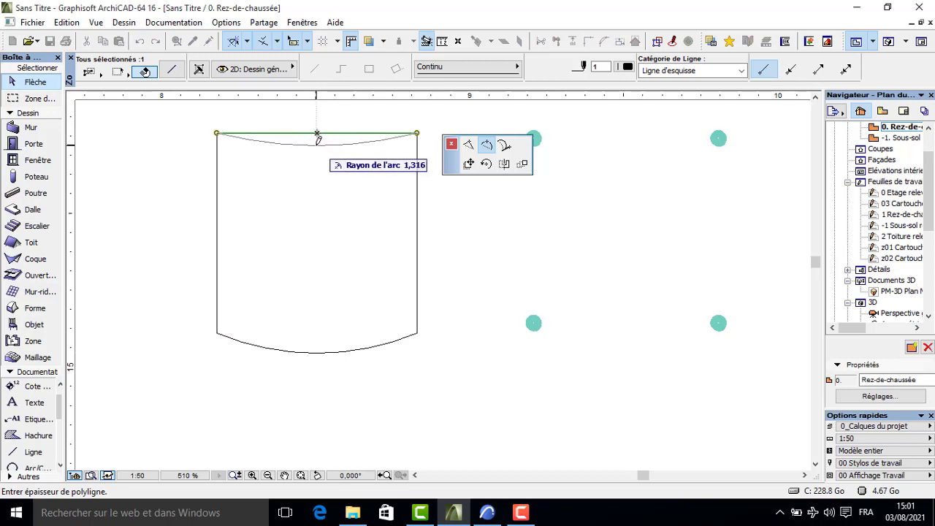
left_click(316, 145)
left_click(430, 127)
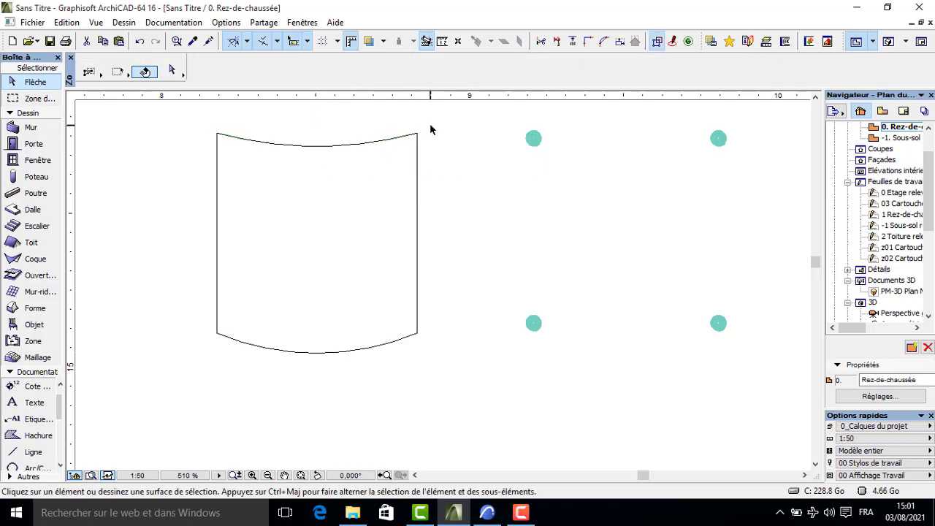
Fillet the two upper corners of the outline with a radius of 0,100.
left_click_drag(435, 125, 401, 148)
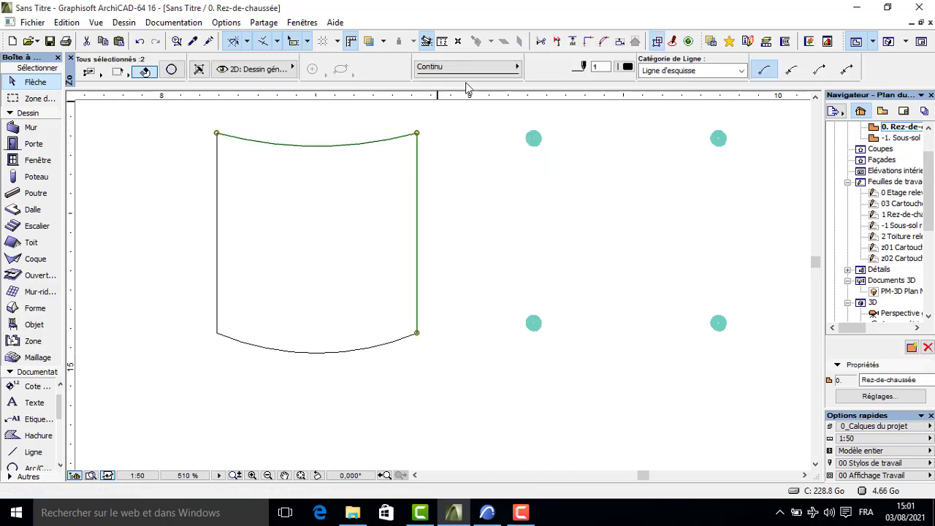
left_click(588, 41)
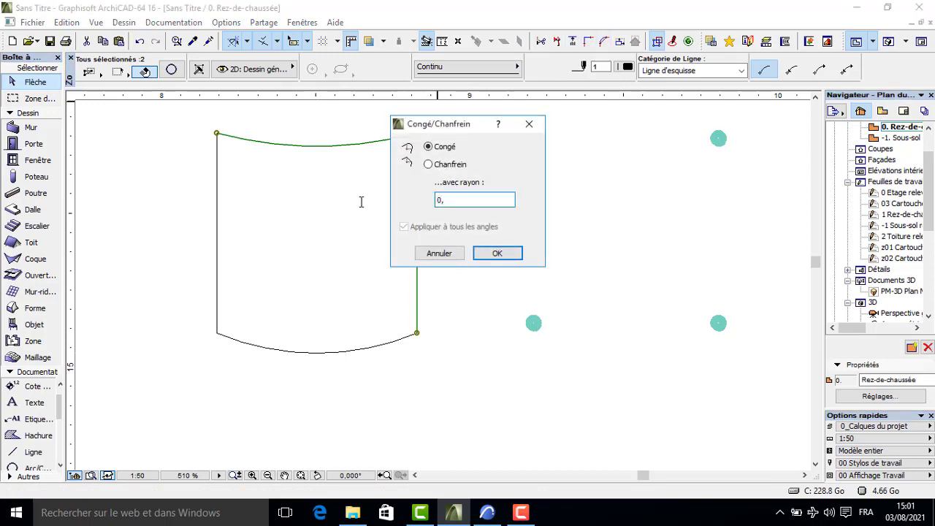
type("0,0011")
key("Return")
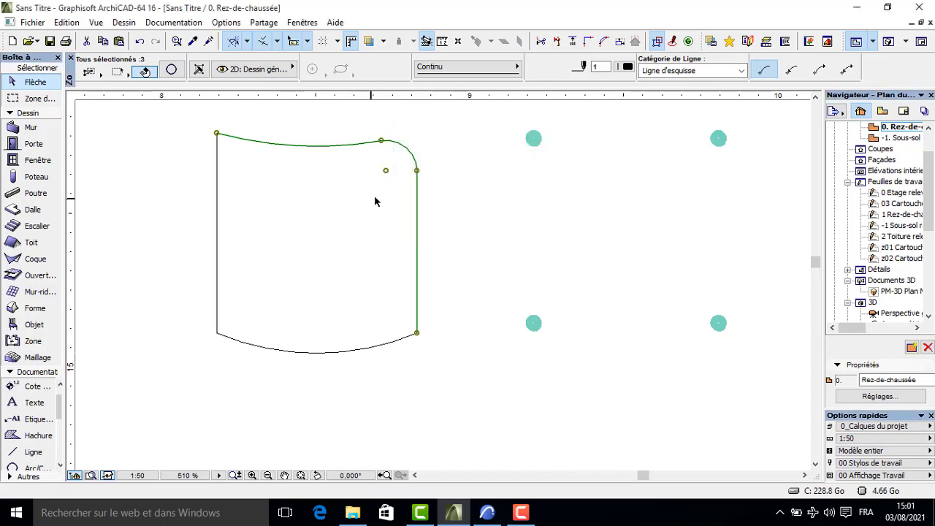
left_click(190, 183)
left_click_drag(209, 127, 221, 149)
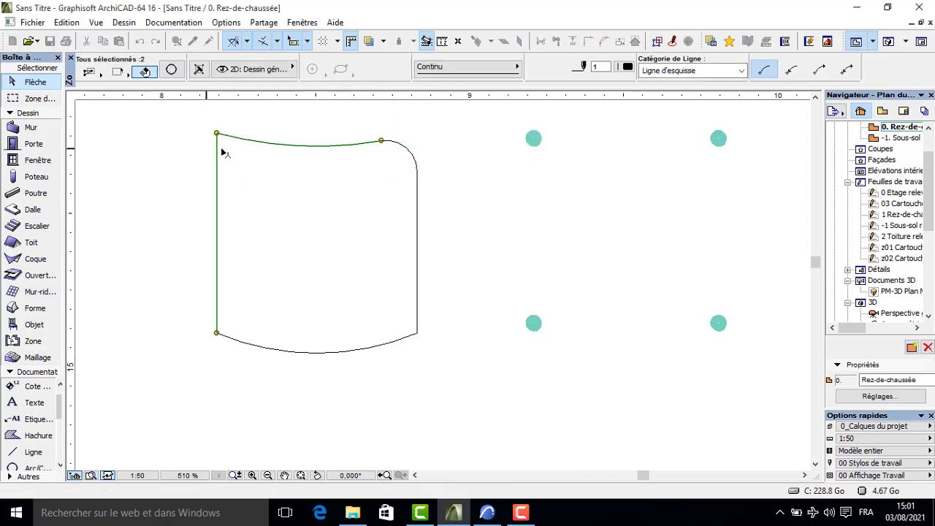
left_click(604, 41)
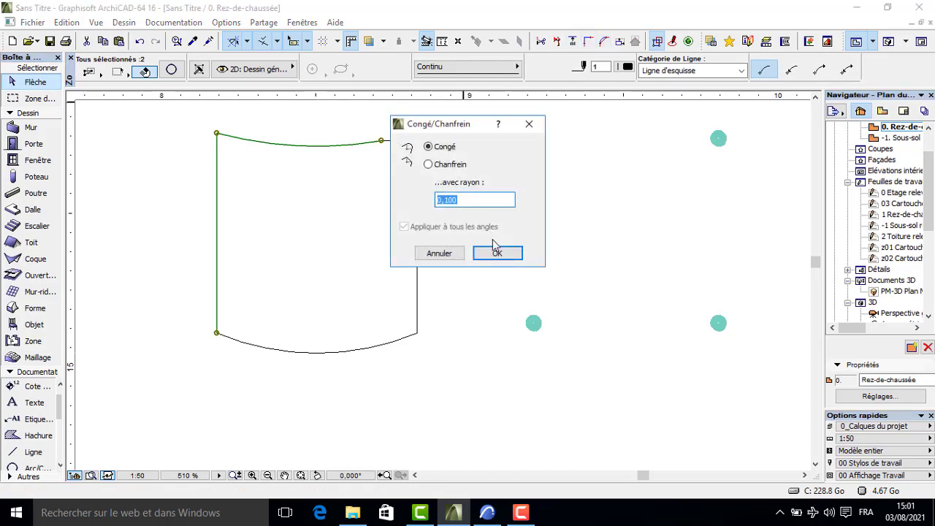
left_click(497, 253)
Fillet the two lower corners of the outline with a radius of 0,100.
left_click(228, 365)
left_click_drag(228, 365, 197, 290)
left_click(603, 41)
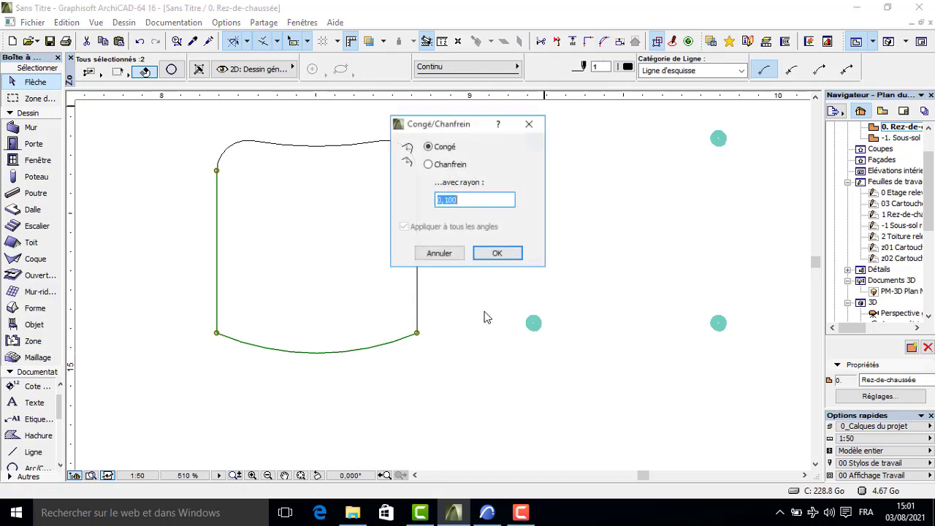
left_click(494, 251)
left_click(440, 305)
left_click_drag(440, 305, 384, 350)
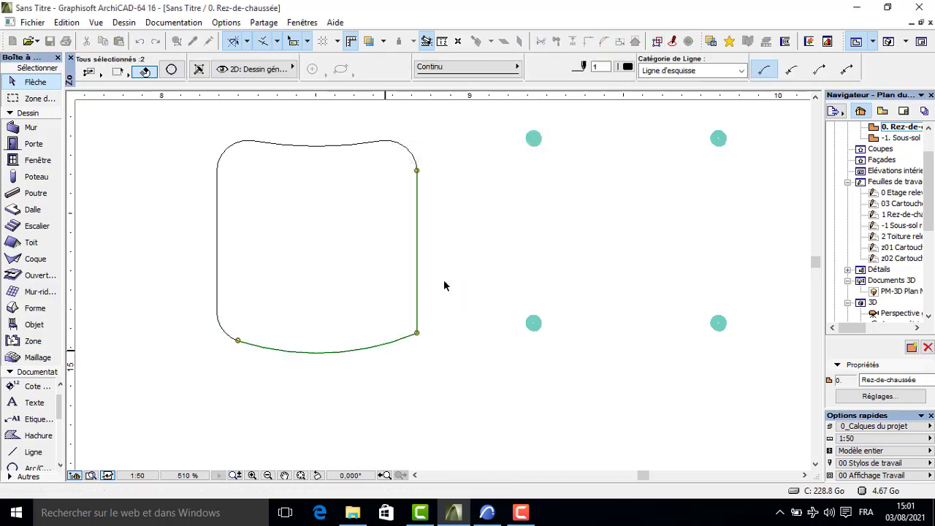
left_click(603, 42)
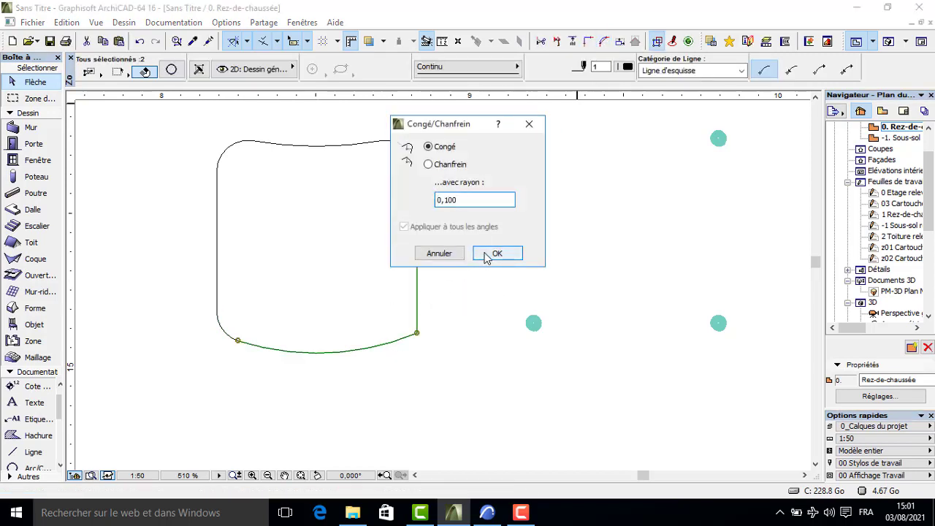
left_click(495, 253)
left_click(441, 152)
left_click_drag(442, 145, 156, 394)
key("Escape")
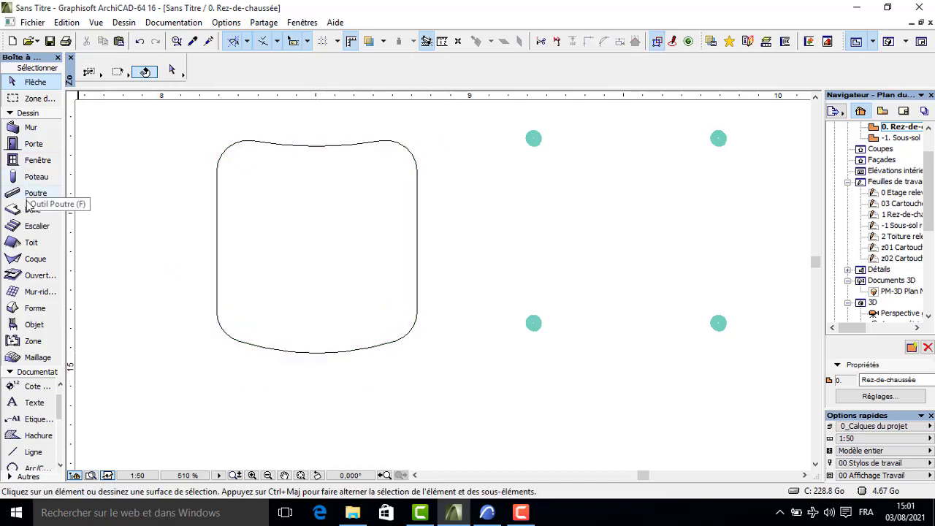
Create a 0,010 thick Bois-Noyer slab from the rounded outline and select it.
double_click(33, 210)
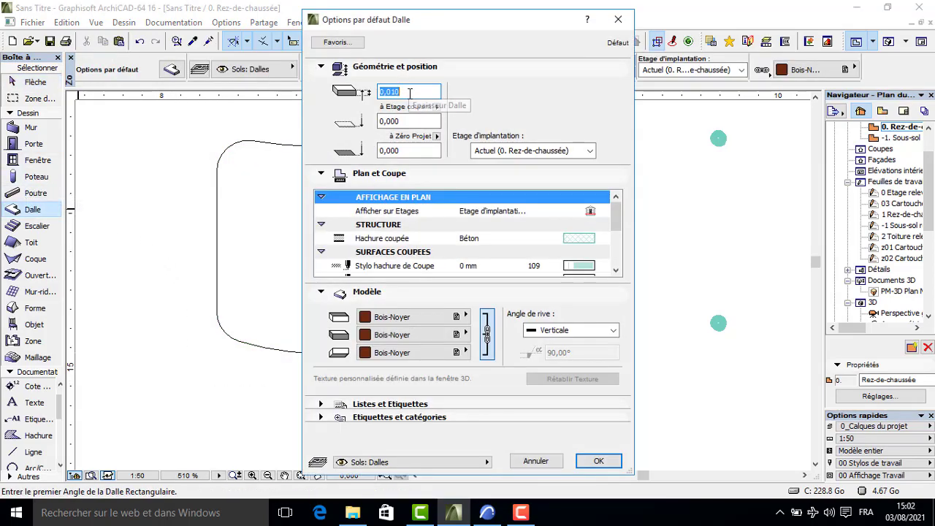
left_click(597, 462)
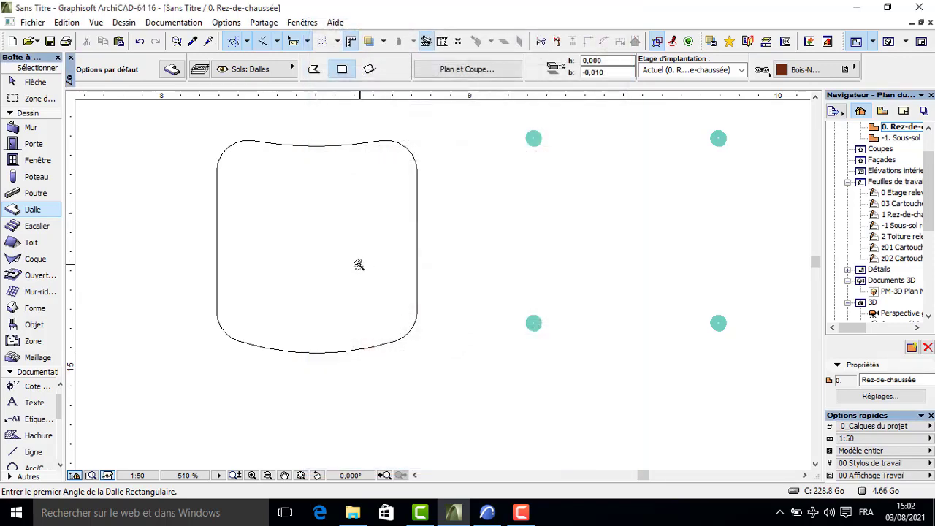
key("Escape")
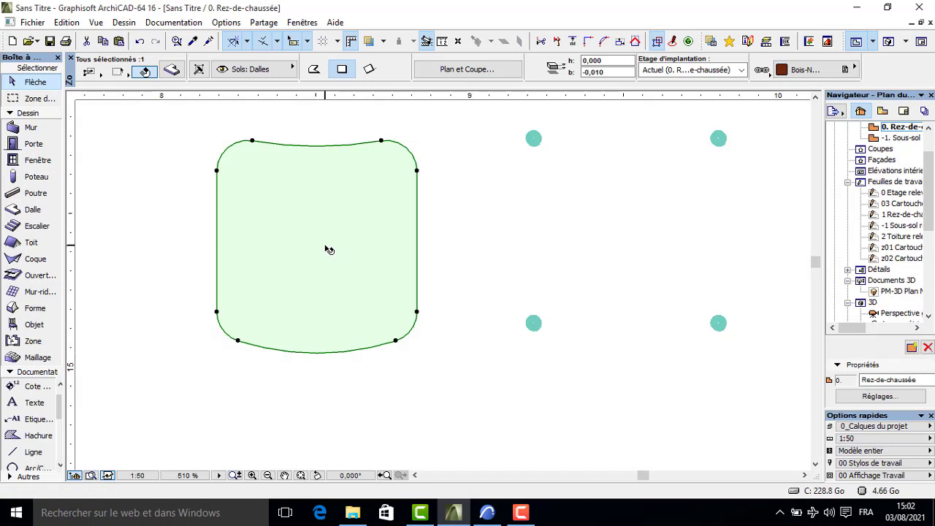
Move the Bois-Noyer slab over the four PIE legs so that its outline passes across them.
left_click(326, 246)
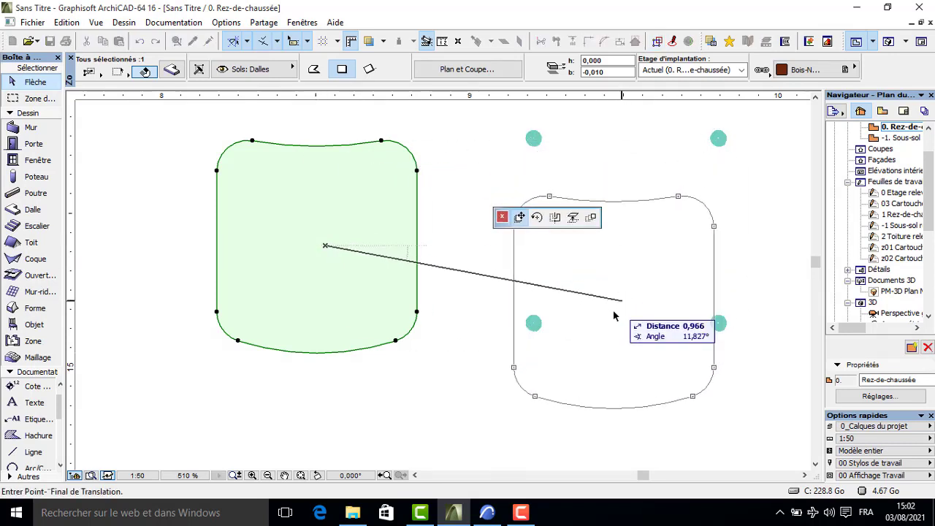
left_click(633, 232)
scroll(530, 140, "up", 2)
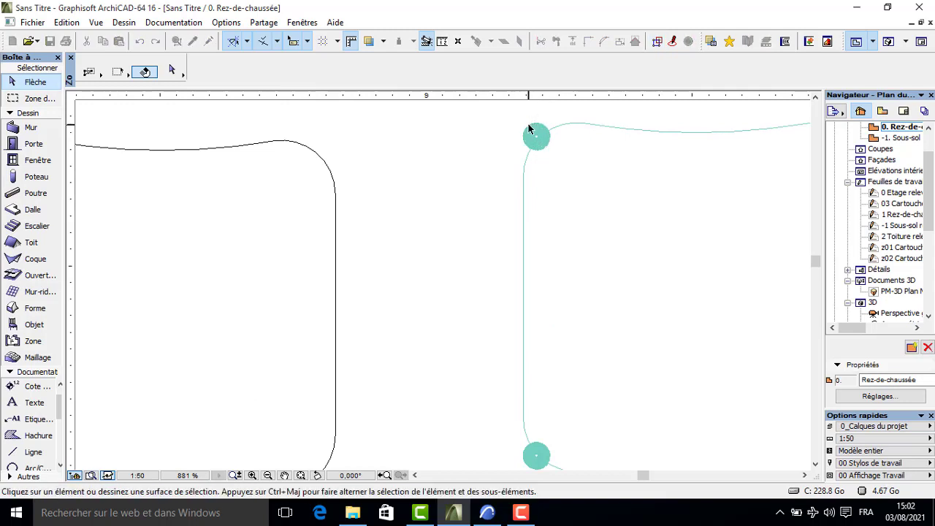
Move the upper-left leg diagonally inward by about 0,070 at 45° so it sits inside the slab outline.
left_click(549, 151)
left_click(547, 149)
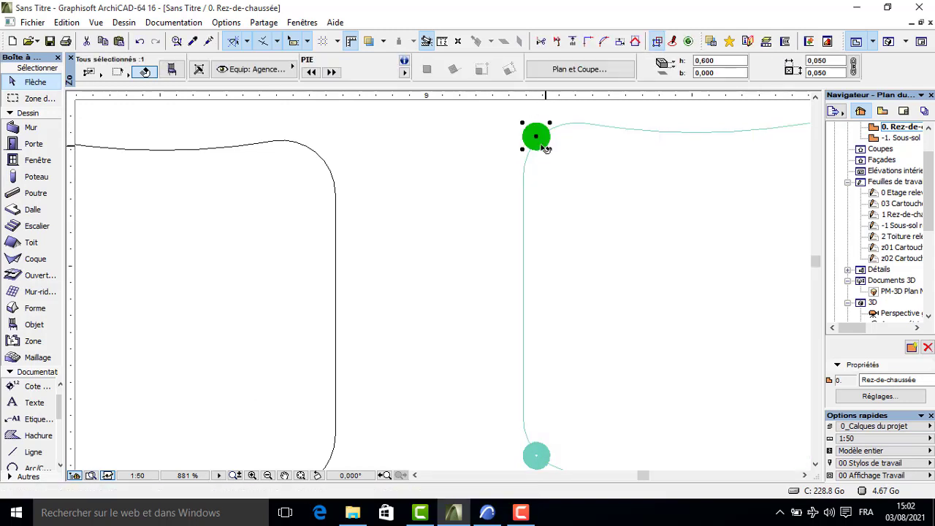
left_click(537, 139)
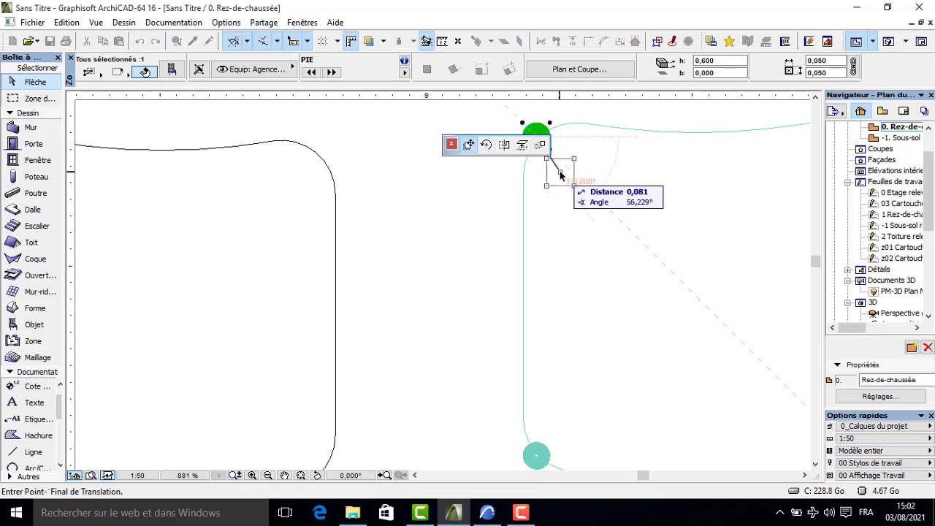
scroll(555, 219, "up", 3)
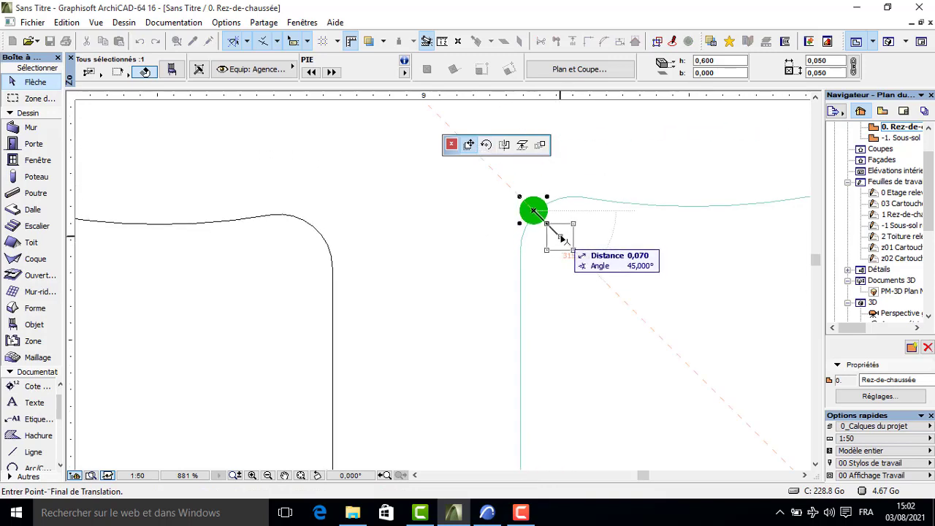
left_click(561, 231)
scroll(564, 243, "down", 2)
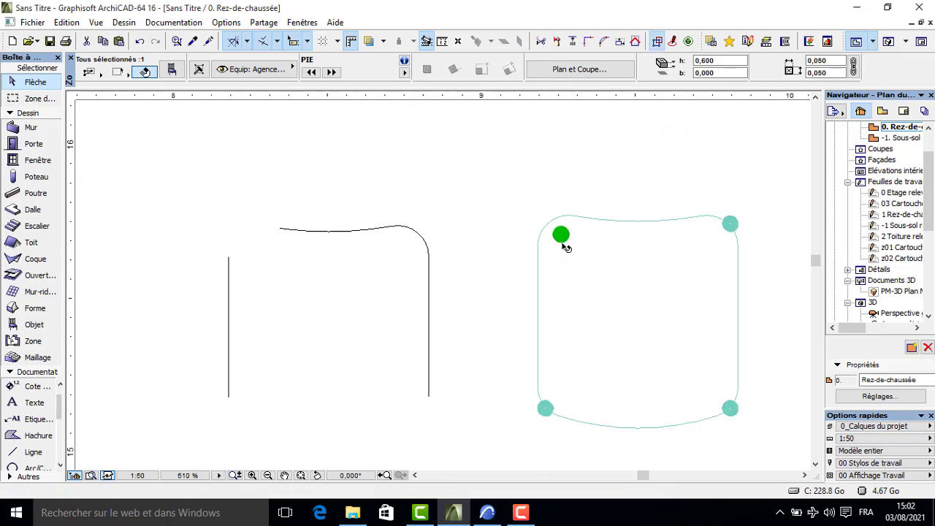
scroll(561, 244, "up", 1)
middle_click_drag(561, 243, 488, 239)
key("Escape")
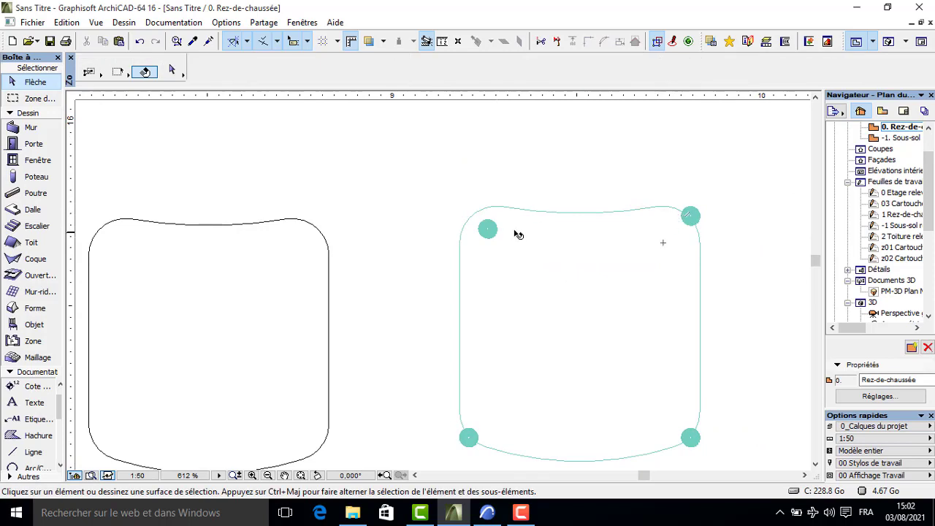
Move the leg in the slab's upper-left corner across to the marked point inside the upper-right corner.
left_click(487, 229)
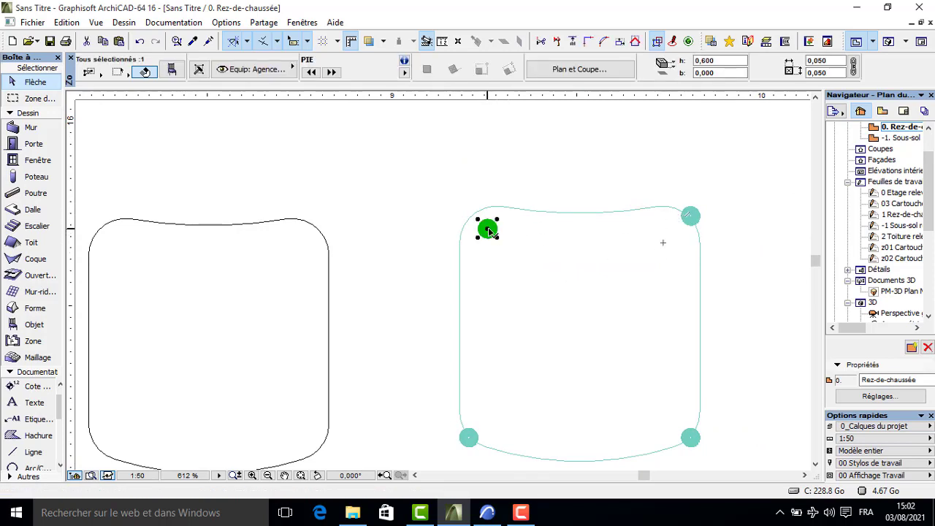
left_click(488, 229)
left_click(662, 243)
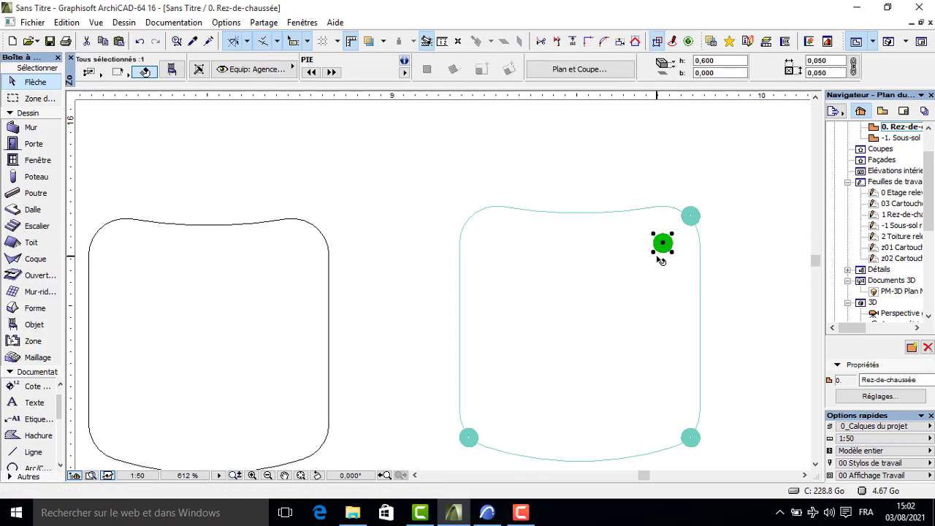
Move the leg on the slab's upper-right edge, without the slab, to just inside the upper-left corner, level with the other inner leg.
left_click(689, 219)
left_click(696, 215)
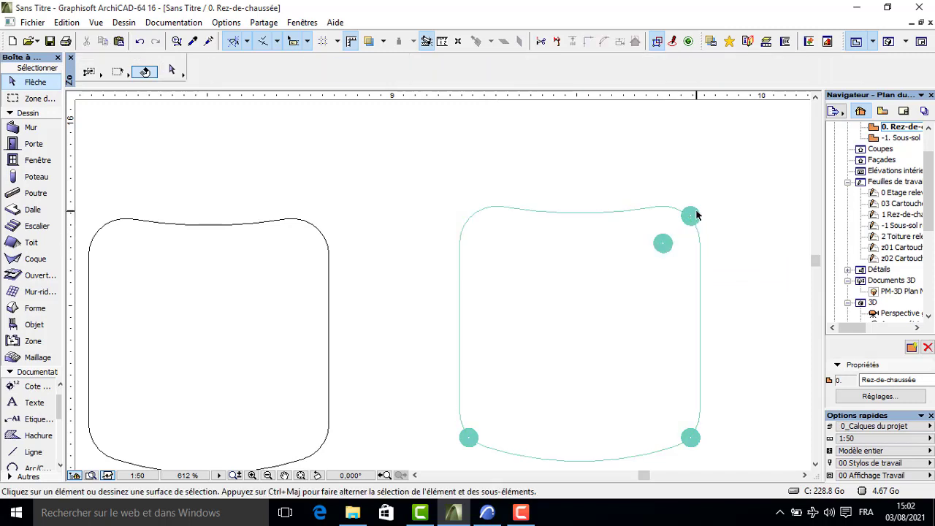
left_click(666, 228)
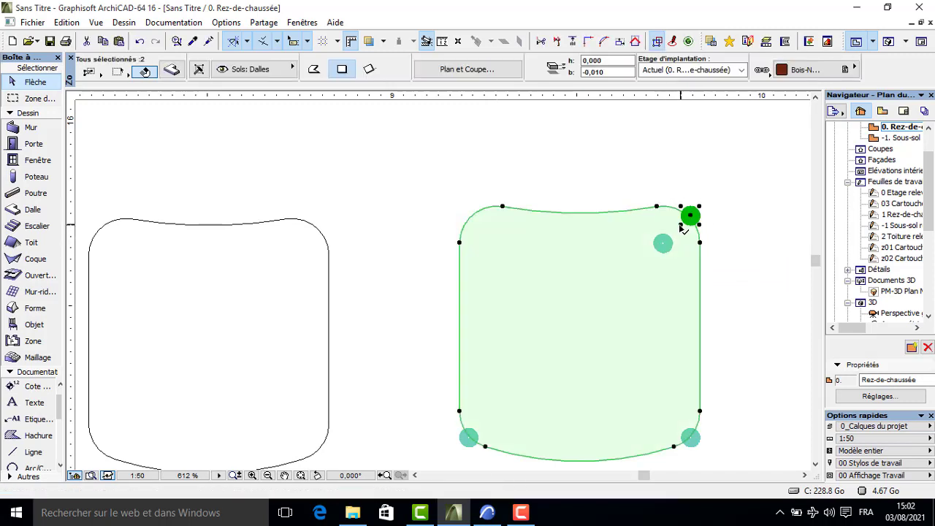
left_click(690, 215)
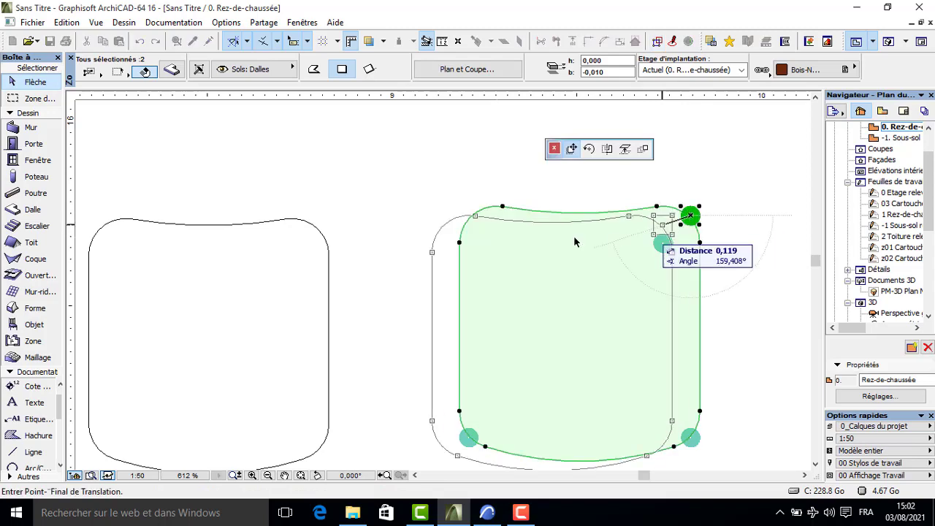
key("Escape")
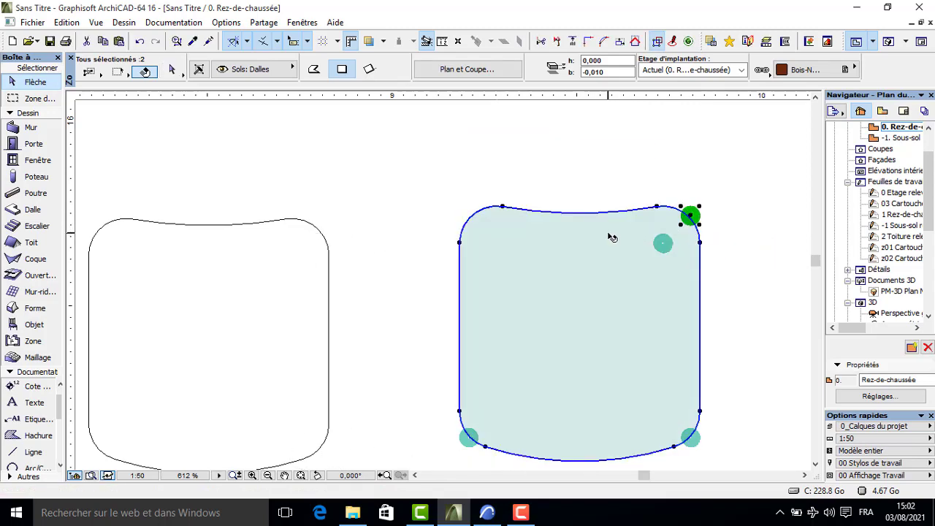
left_click(609, 233, "shift")
left_click(690, 215)
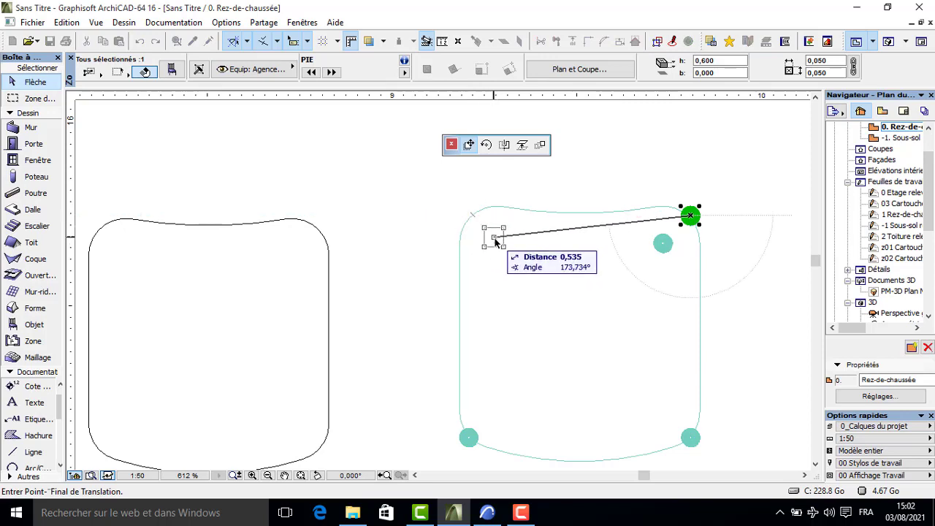
left_click(496, 243)
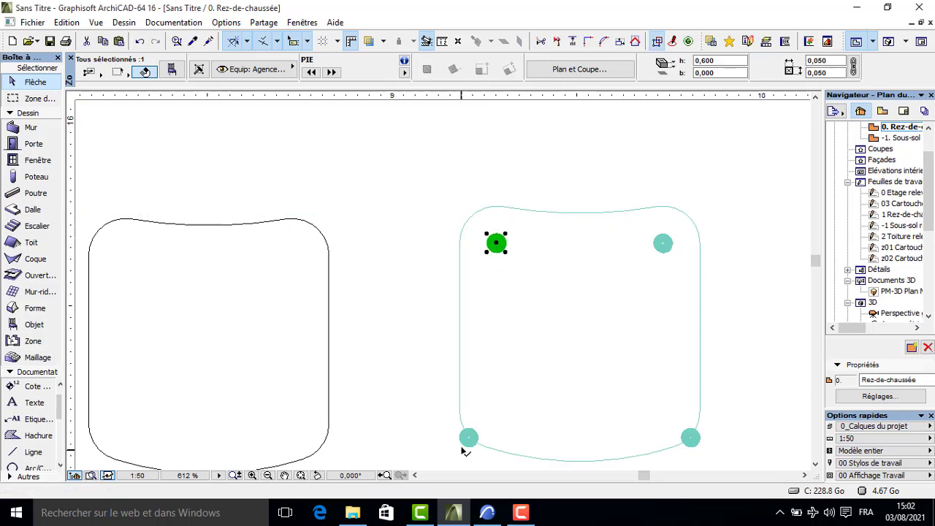
key("Escape")
Move only the lower-left leg inward, vertically aligned with the upper-left leg.
left_click_drag(474, 450, 454, 428)
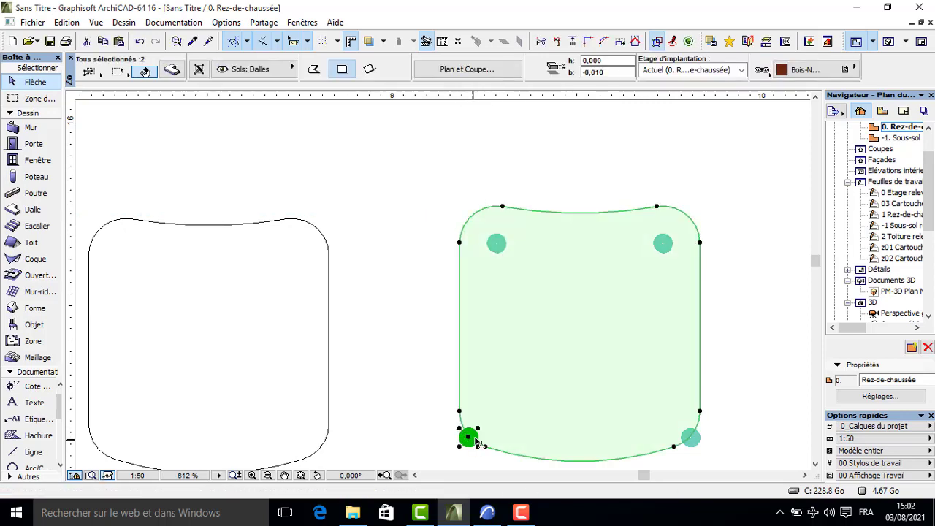
left_click(467, 440)
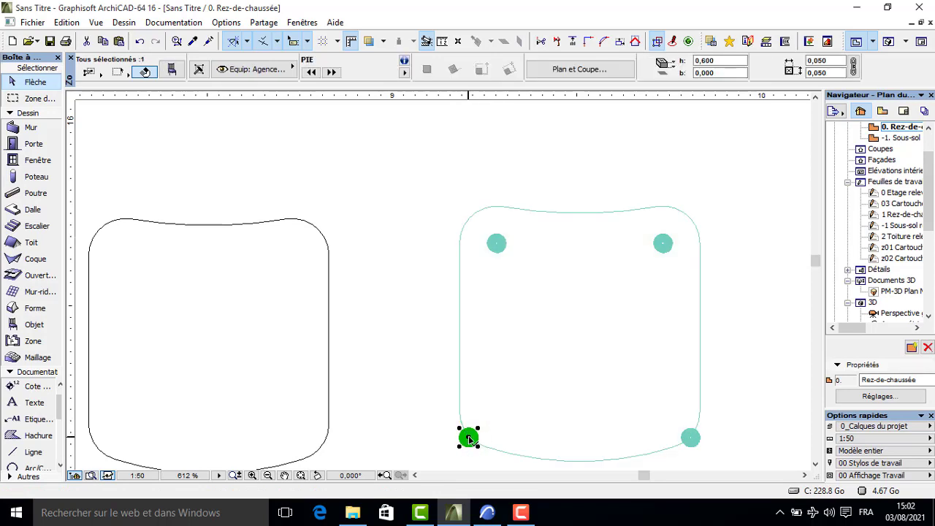
left_click(468, 438)
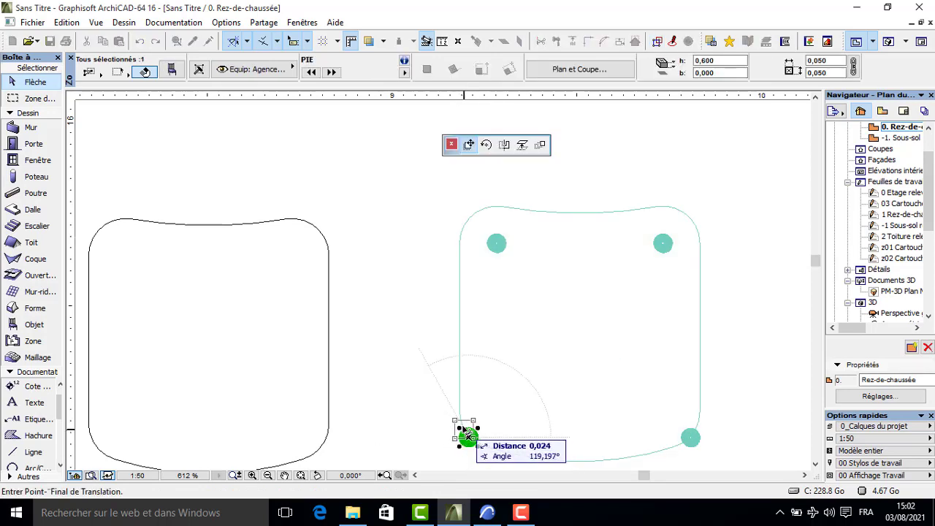
middle_click_drag(488, 446, 568, 431)
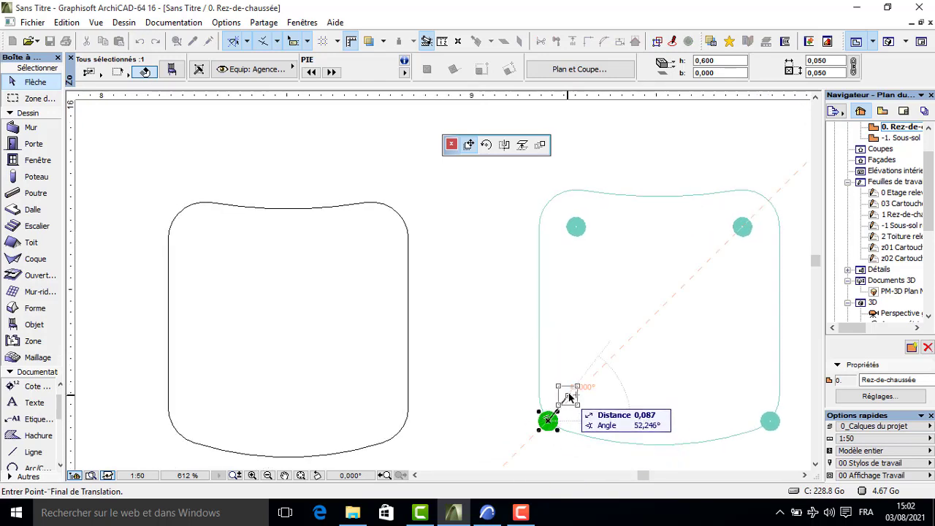
left_click(575, 394)
Move the lower-right leg inward, aligned with the lower-left and upper-right legs.
middle_click_drag(778, 425, 607, 385)
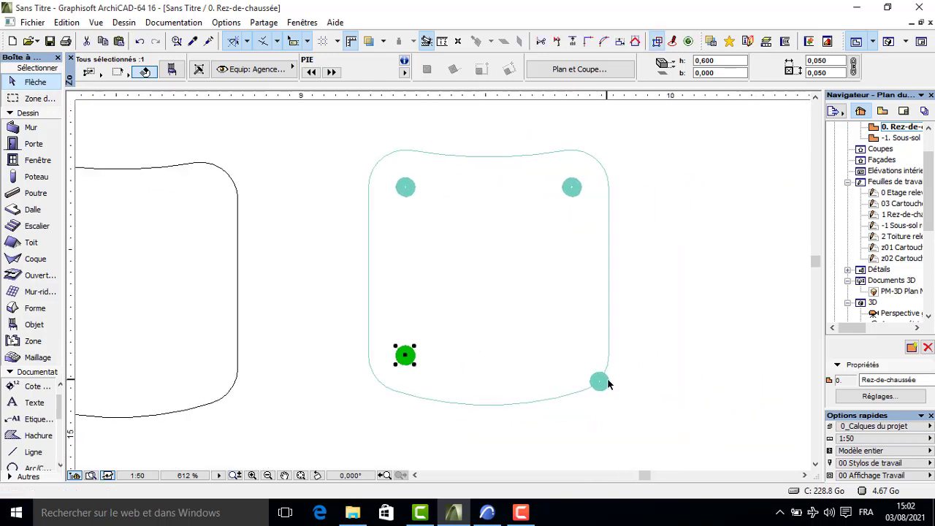
left_click(612, 389)
left_click(599, 382)
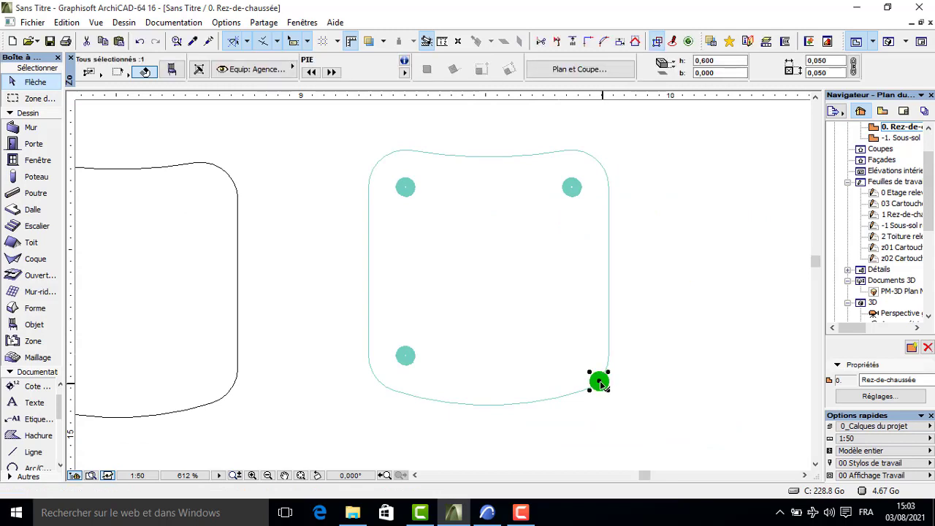
left_click(599, 382)
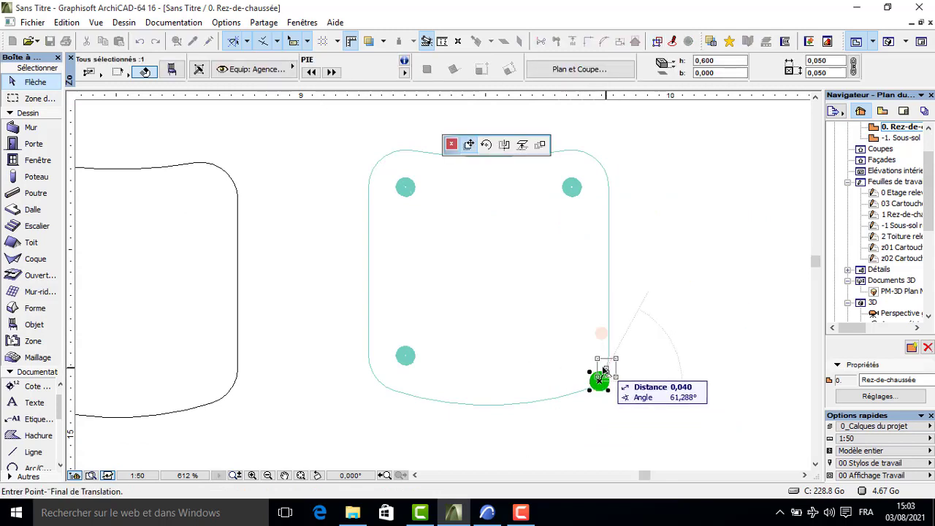
left_click(573, 355)
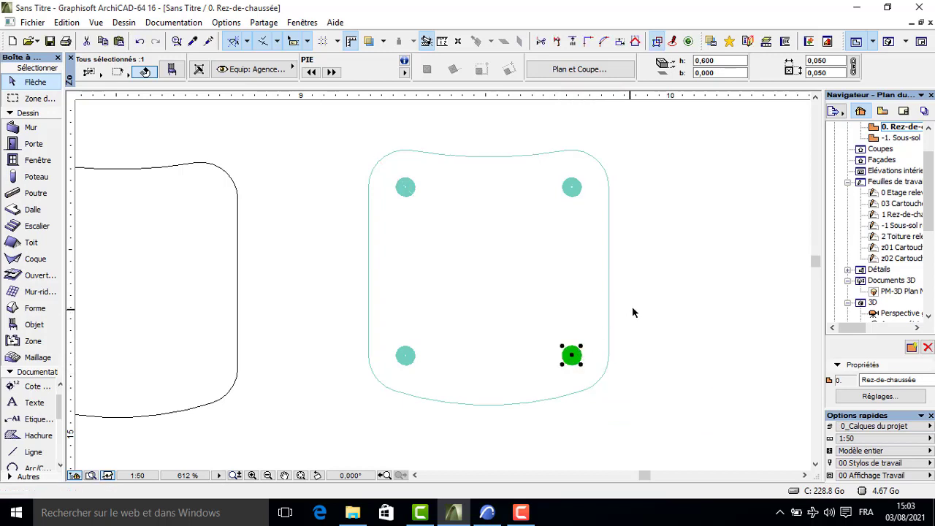
key("Escape")
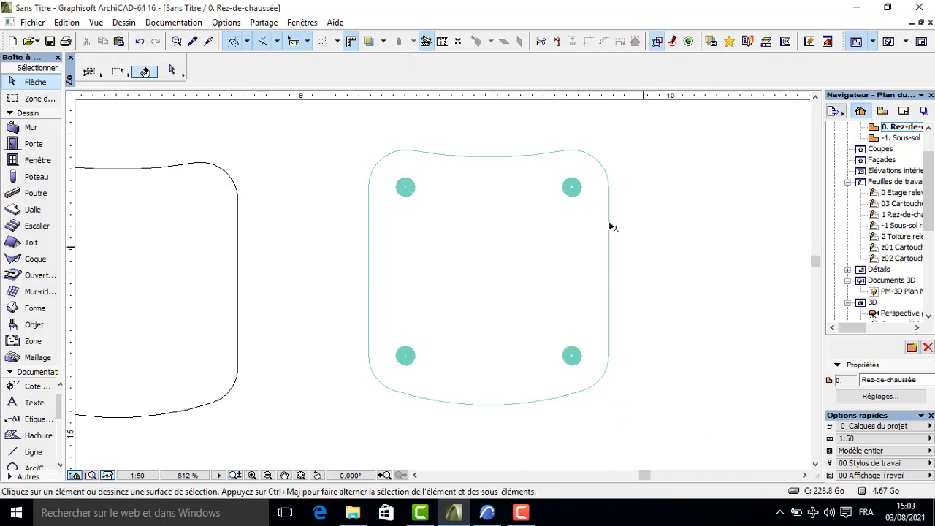
left_click(577, 365)
key("Escape")
Check the height of the four PIE legs in their object settings.
left_click_drag(634, 154, 332, 413)
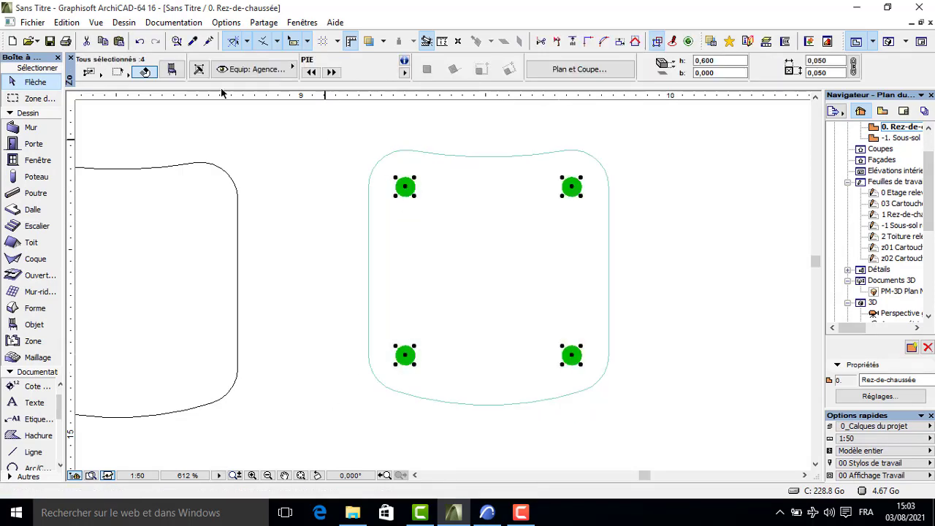
left_click(171, 69)
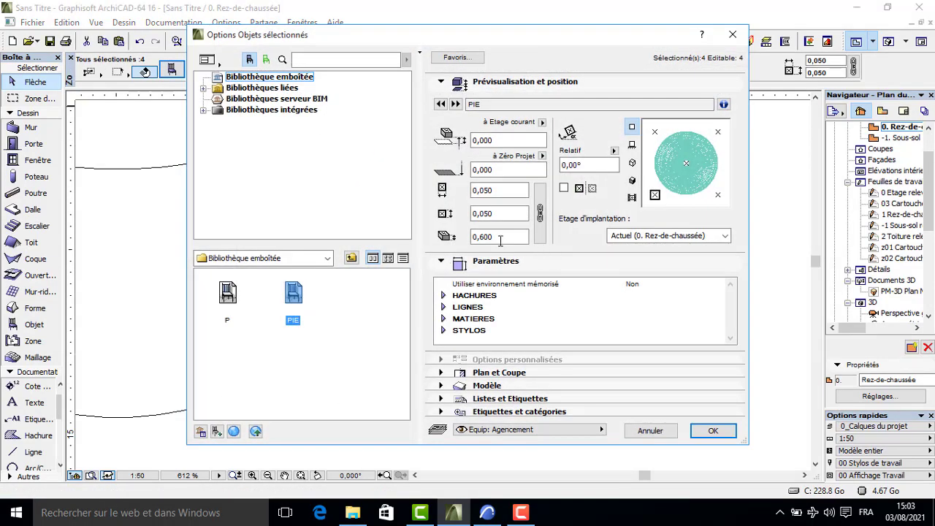
left_click(650, 430)
Set the slab's elevation above project zero to 0,610.
left_click(481, 287)
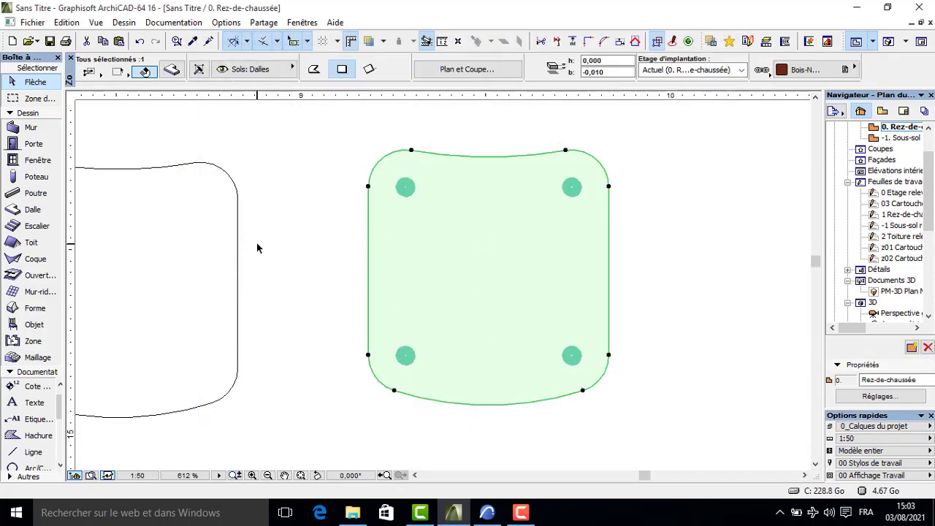
left_click(169, 71)
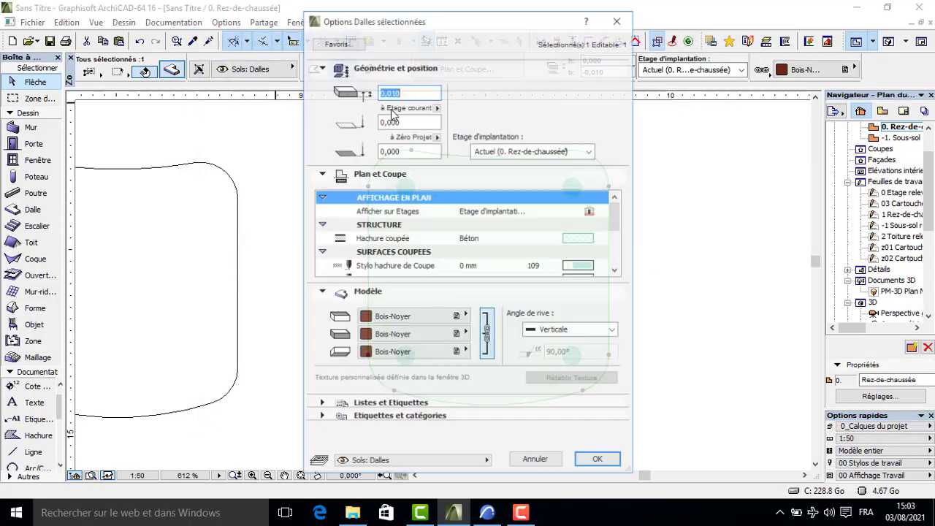
left_click_drag(401, 149, 381, 151)
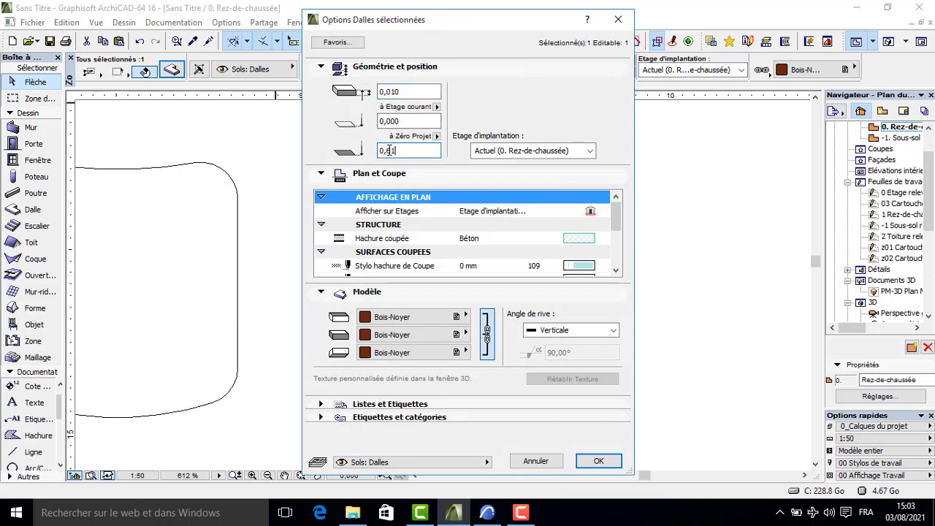
type("610")
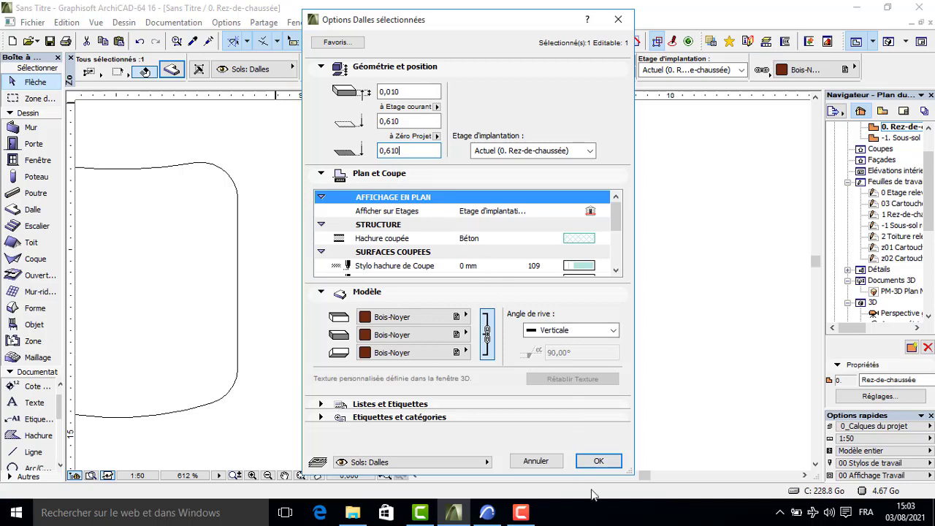
left_click(598, 461)
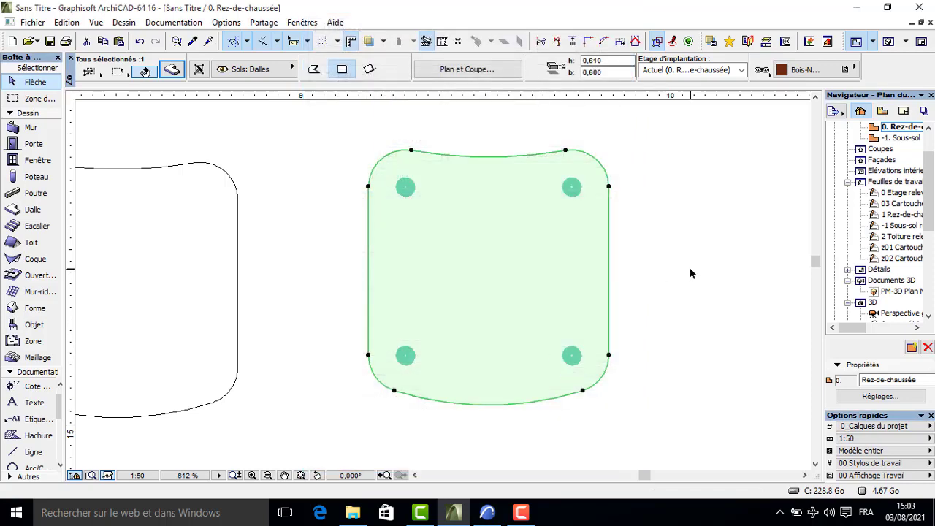
Show only the slab and its four legs in 3D and examine the assembled piece.
left_click(642, 154)
left_click_drag(639, 152, 328, 413)
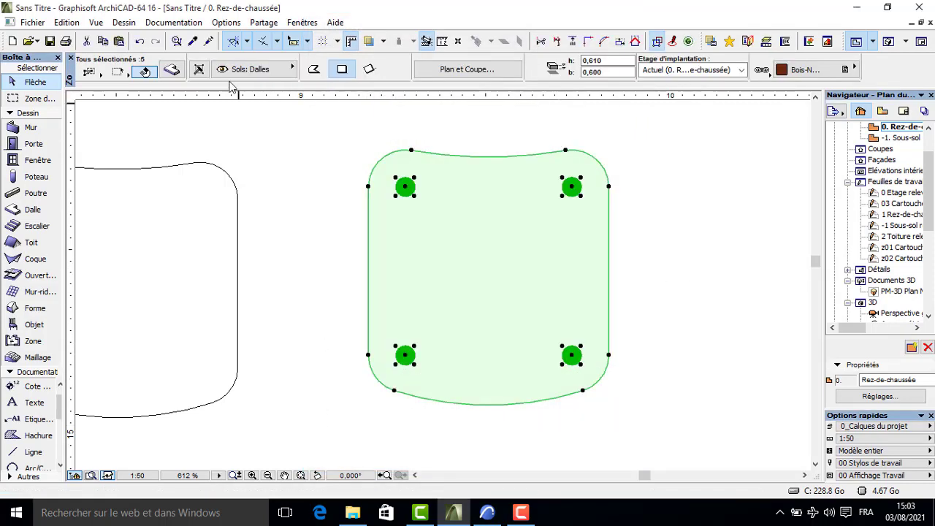
key("F5")
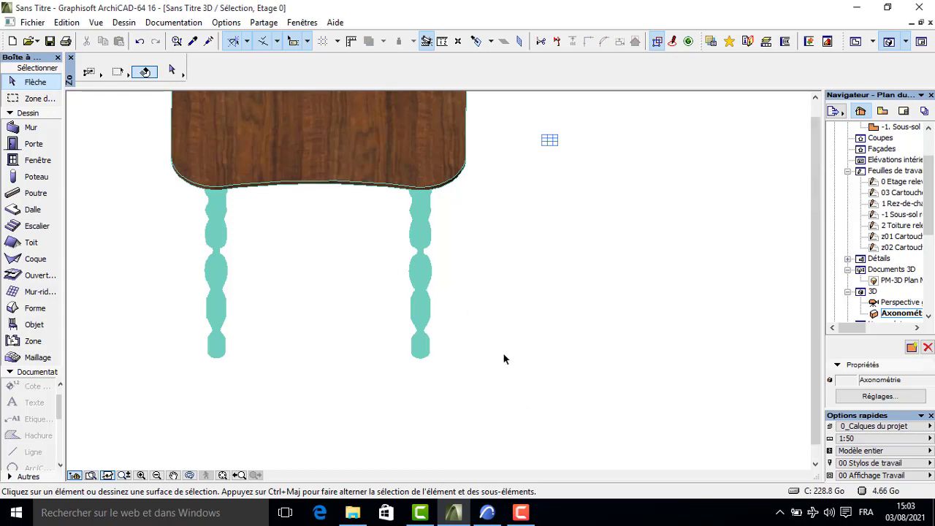
middle_click(447, 299)
middle_click(446, 299)
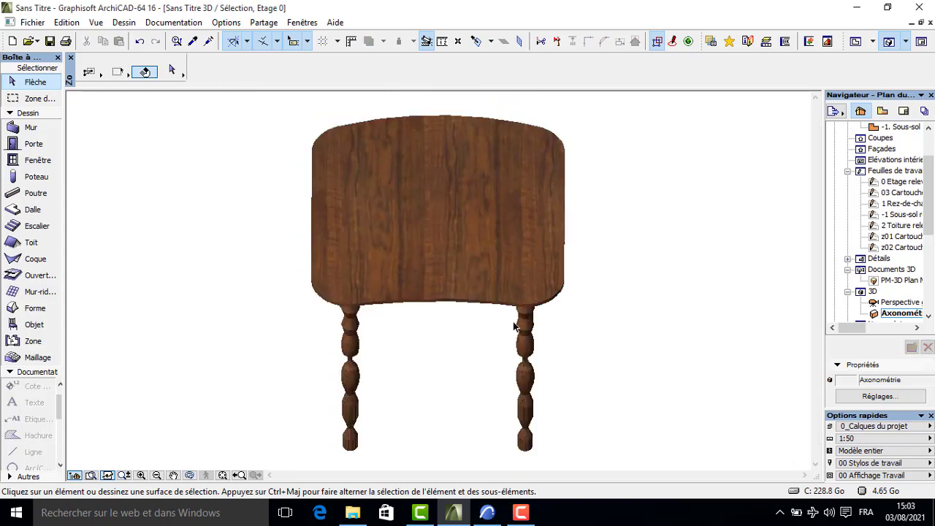
left_click(357, 356)
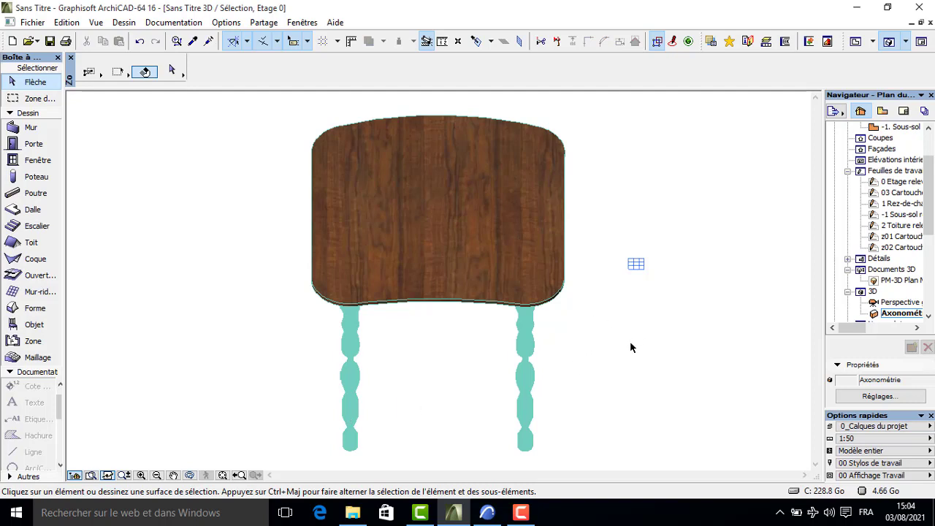
Orbit the 3D model to examine the slab and its four legs obliquely, and return to the ground-floor plan.
left_click(574, 362)
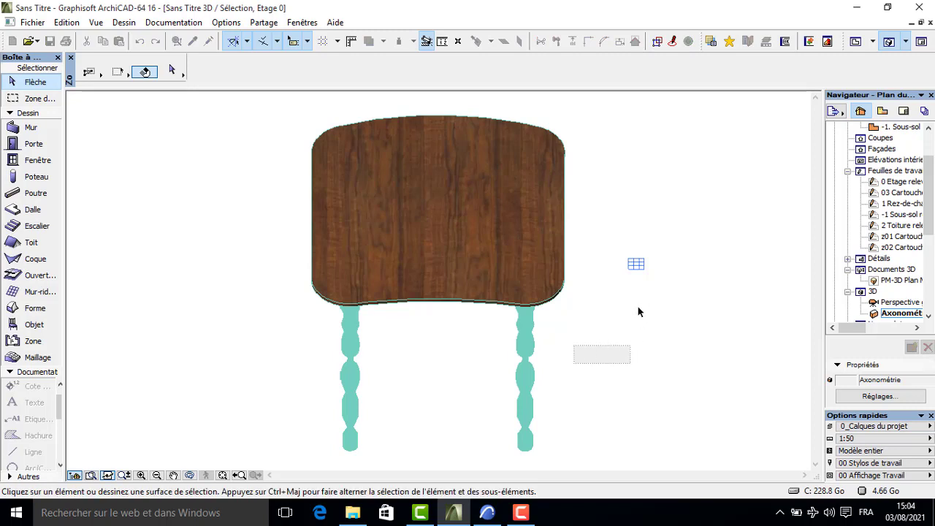
left_click(189, 475)
left_click_drag(580, 371, 528, 360)
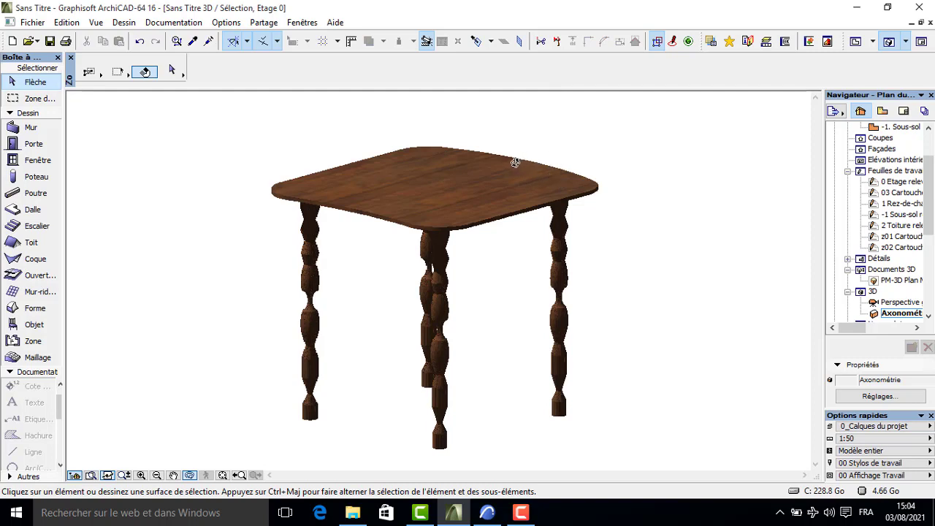
key("F2")
left_click(361, 190)
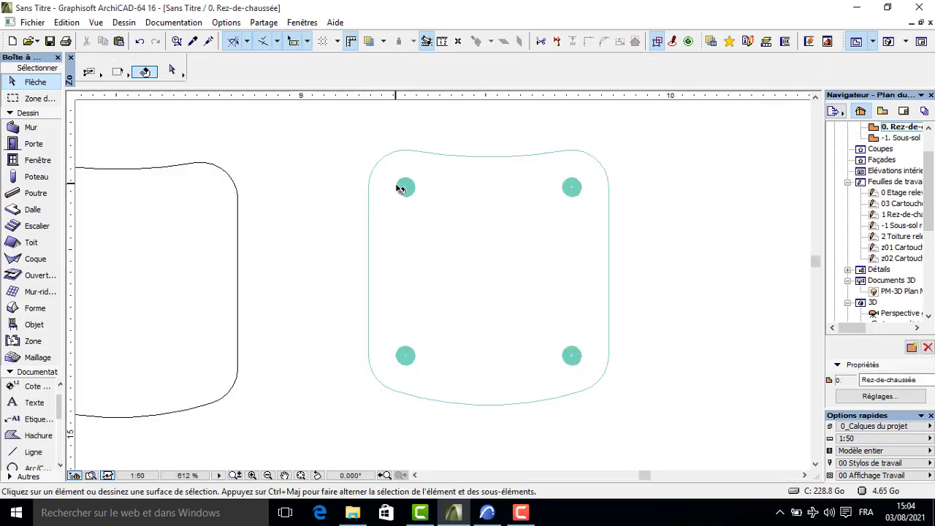
left_click(408, 357)
key("Escape")
left_click(415, 358)
key("Escape")
left_click(415, 360)
key("Escape")
left_click(417, 187)
key("Escape")
scroll(410, 191, "up", 1)
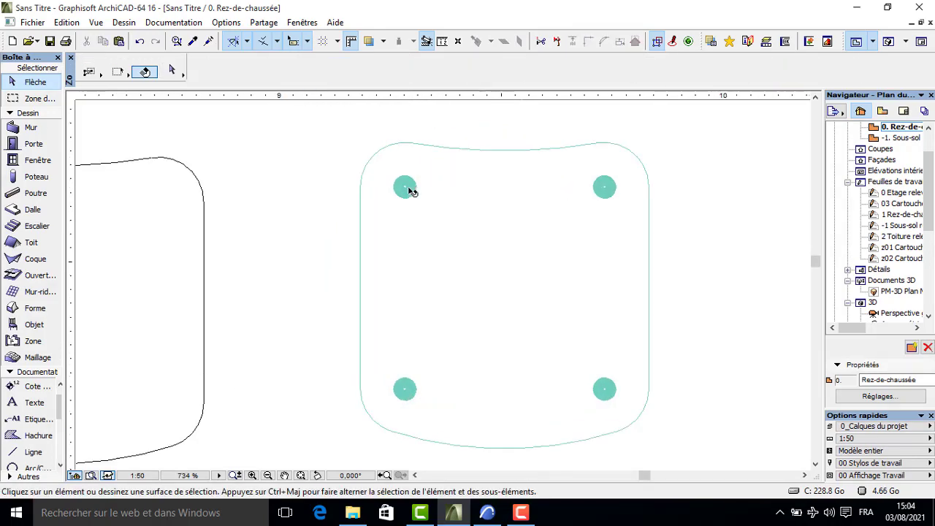
scroll(409, 191, "up", 1)
left_click(384, 161)
key("Escape")
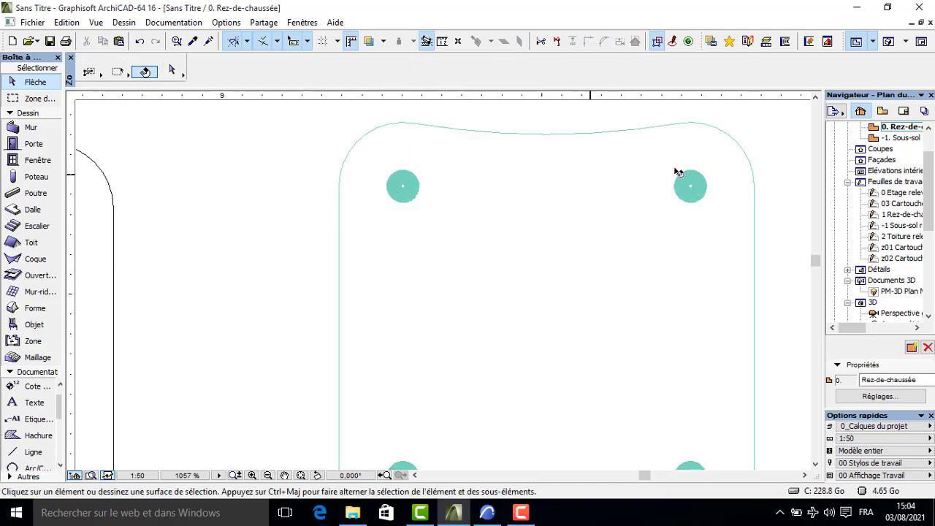
left_click(691, 185)
key("Escape")
Copy the upper-right PIE leg about 0,104 inward toward the curved edge, and copy that one about 0,262 horizontally toward the upper-left leg.
left_click(712, 185)
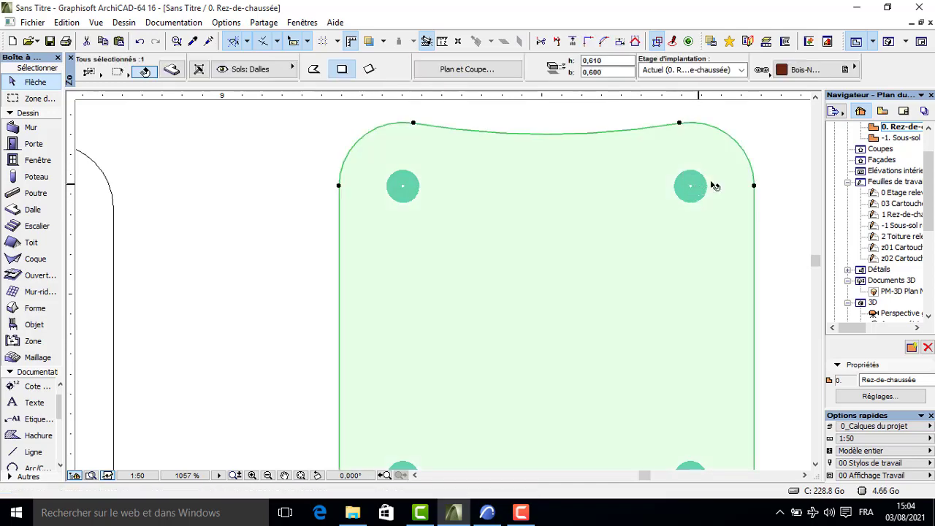
middle_click_drag(734, 182, 666, 196)
left_click_drag(719, 148, 576, 225)
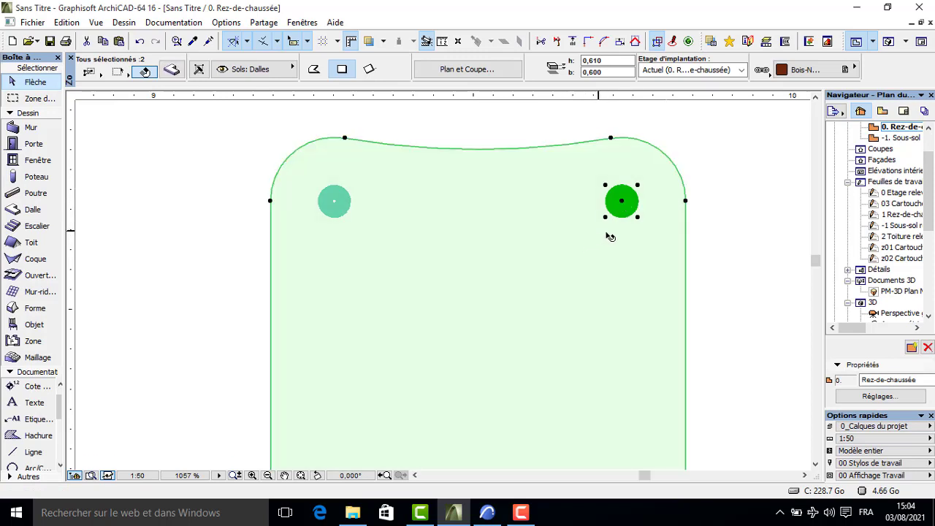
left_click(622, 203)
left_click(621, 203)
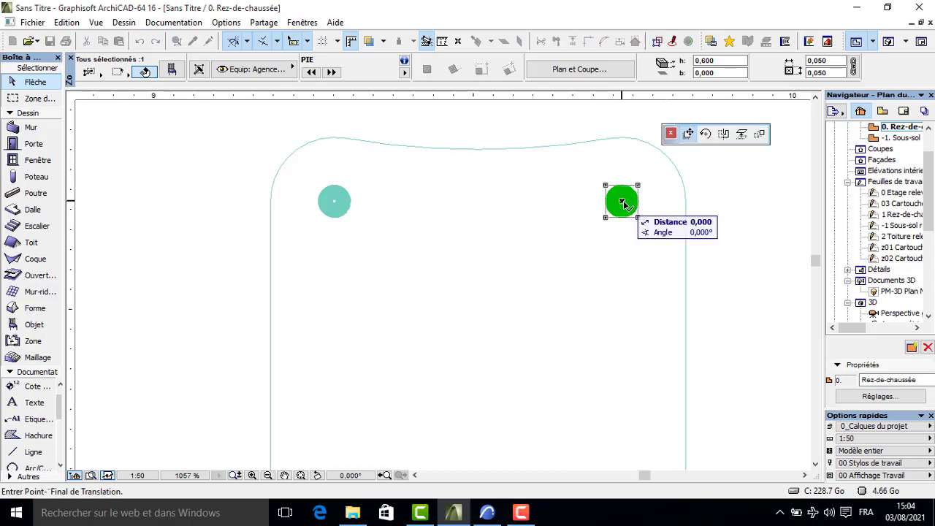
key("ctrl")
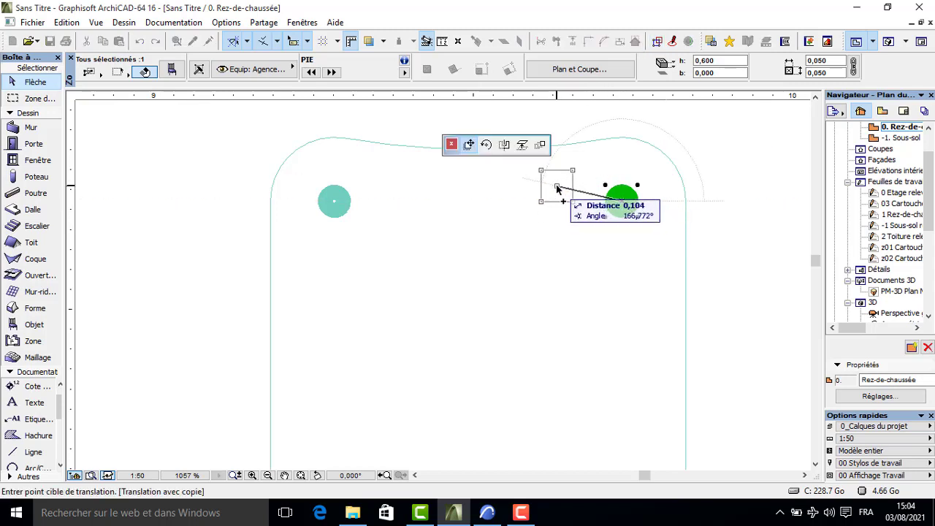
left_click(559, 188)
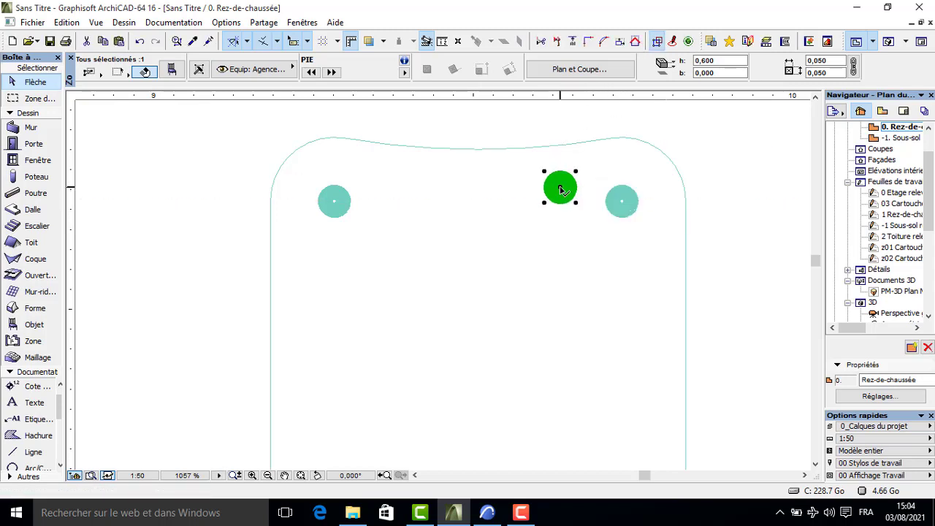
left_click(560, 188)
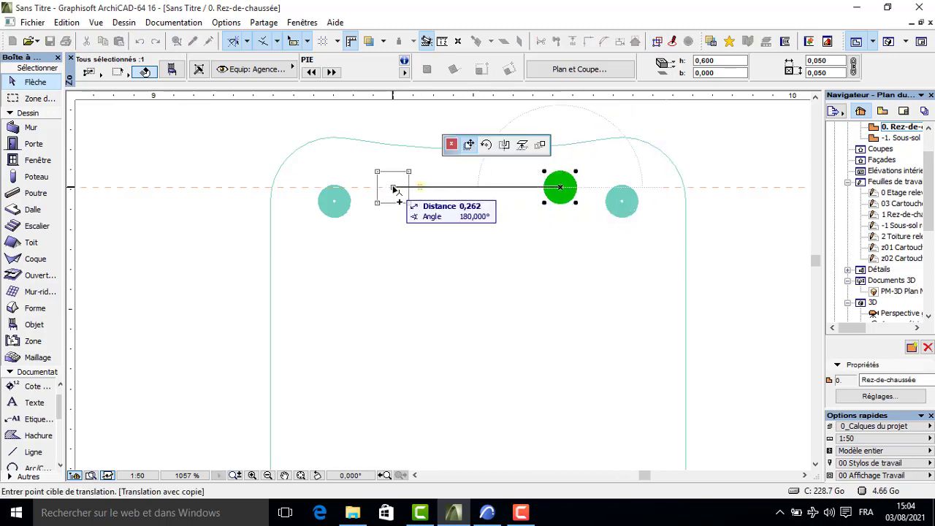
left_click(393, 188)
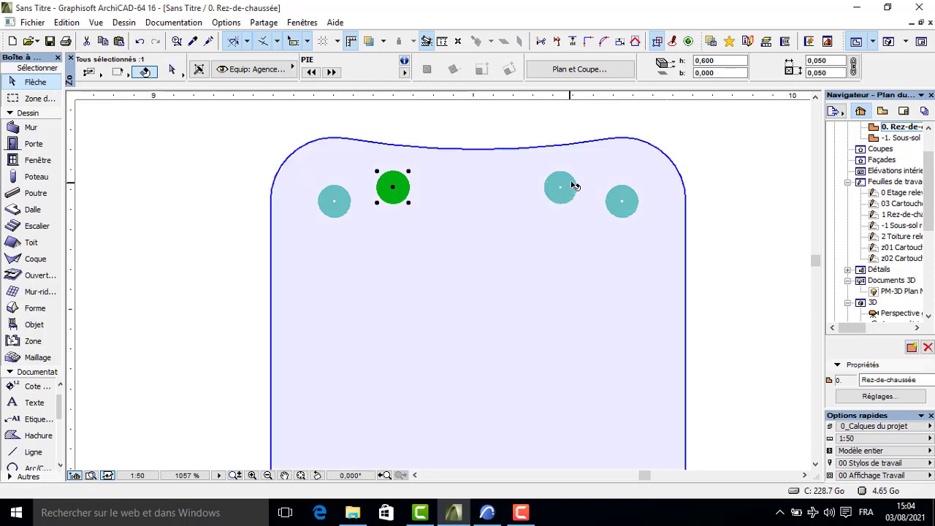
Set the two new inner PIE legs to a height of 0,400 and an elevation of 0,610 above the current storey.
left_click_drag(582, 130, 534, 209, "shift")
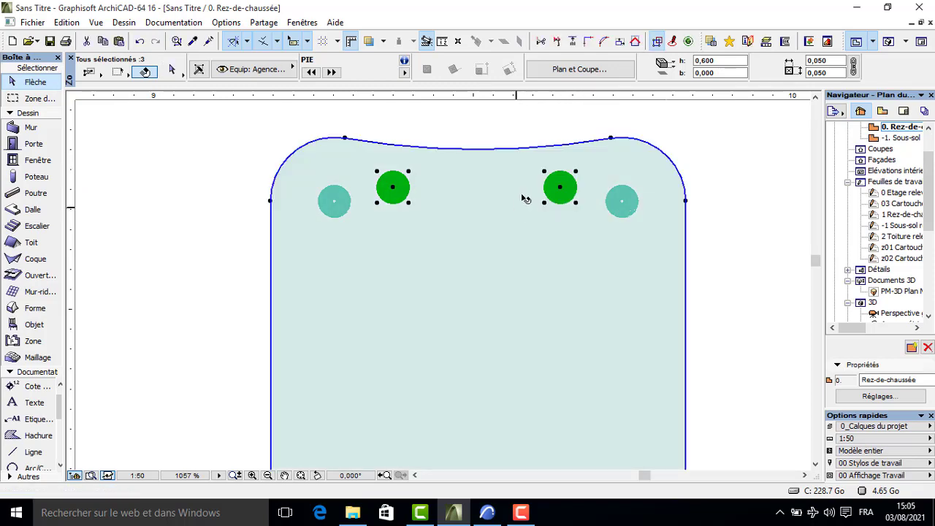
left_click(488, 202, "shift")
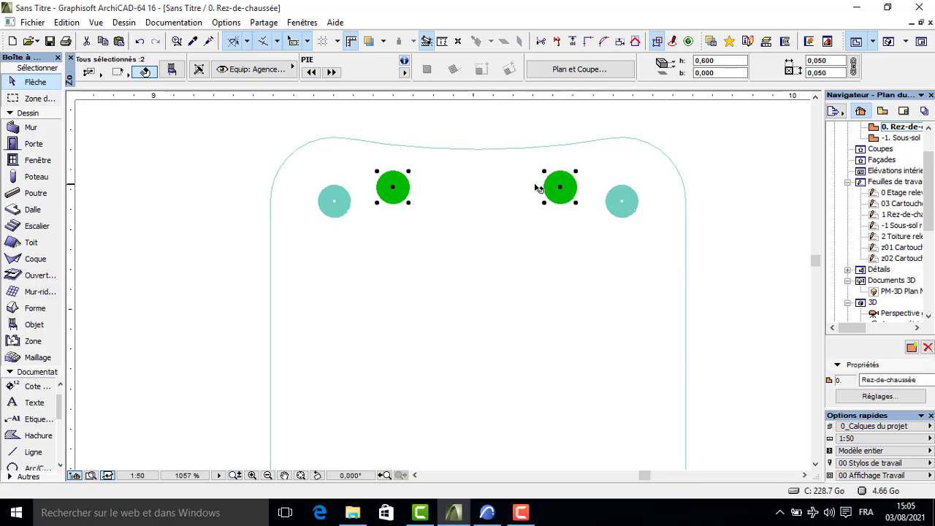
left_click(173, 70)
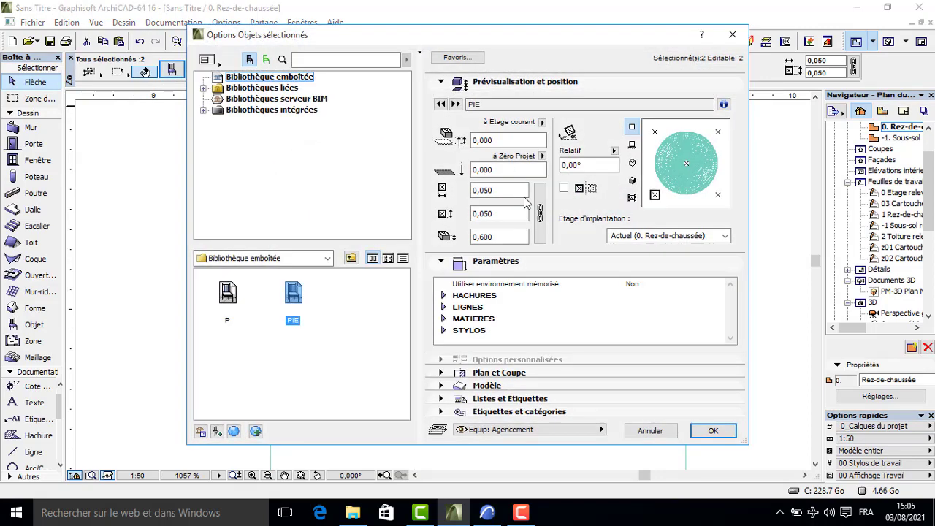
left_click(490, 236)
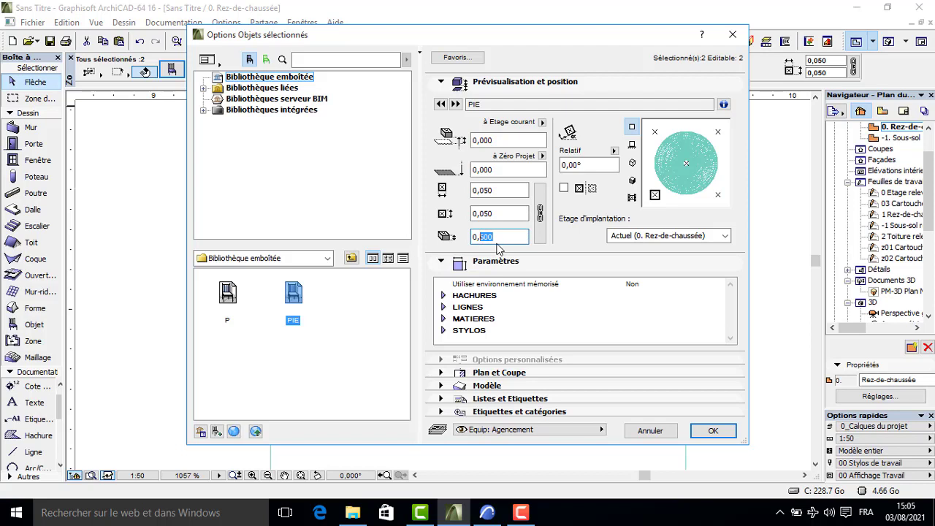
type("4")
double_click(482, 140)
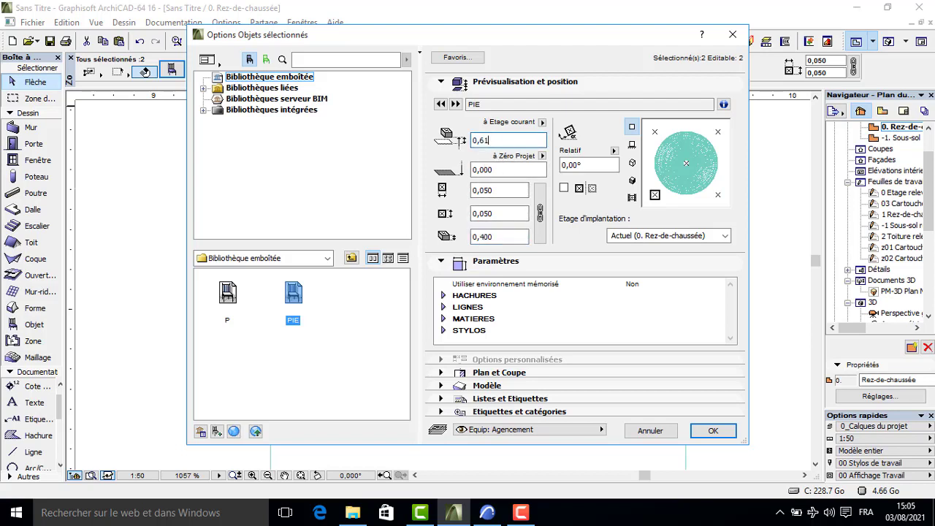
type("0")
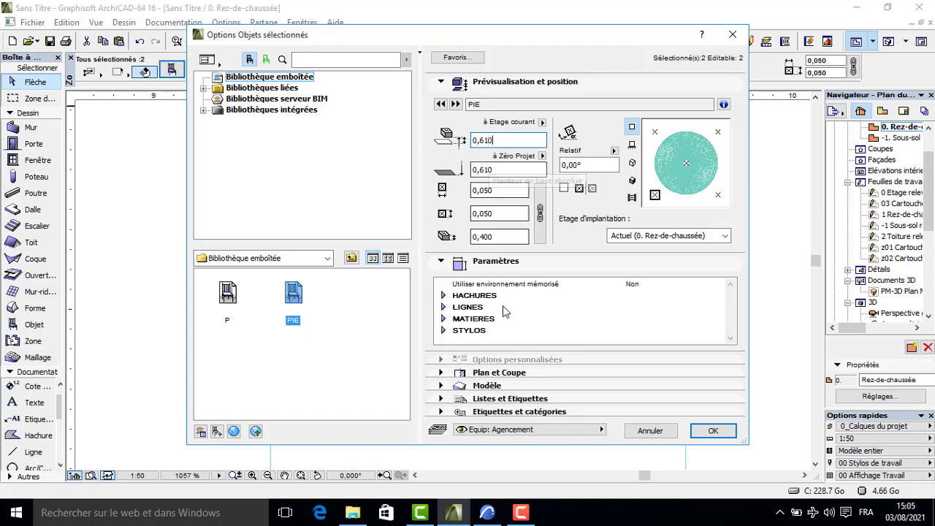
left_click(702, 432)
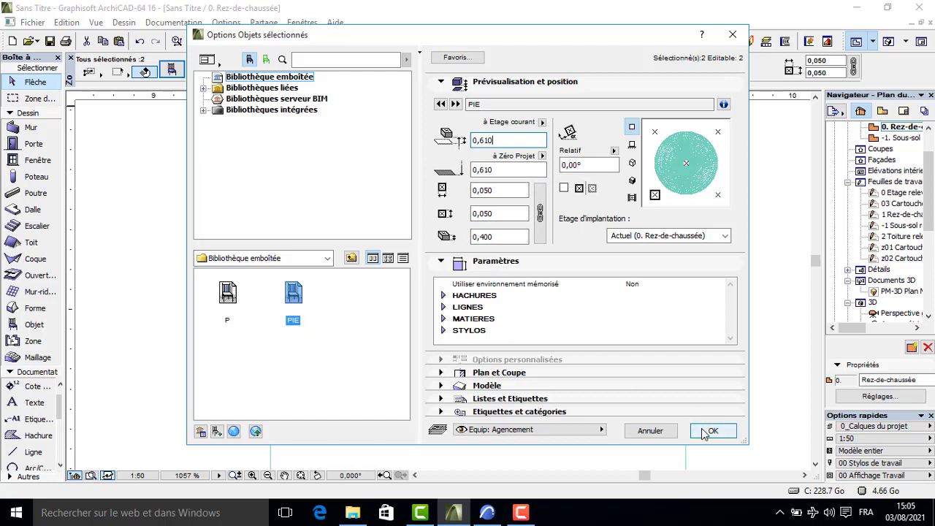
left_click(703, 432)
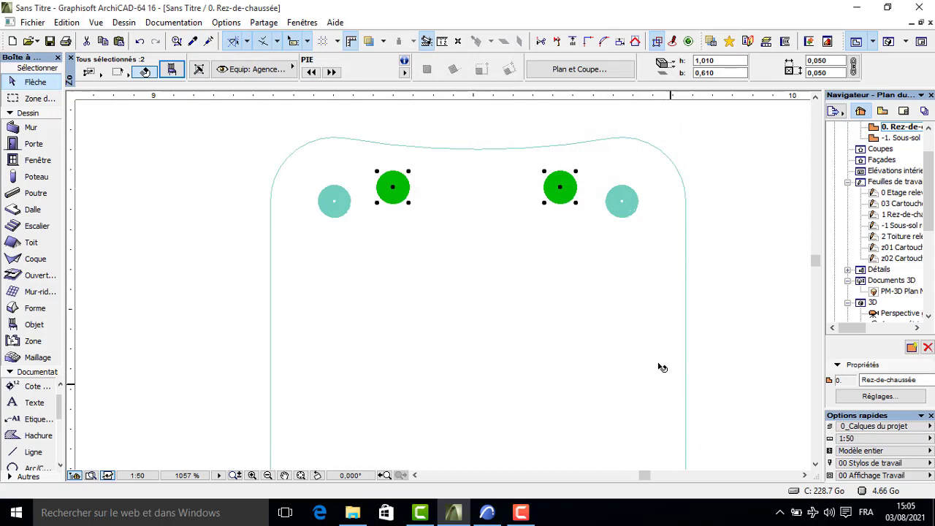
left_click(701, 182)
Measure the distance between the centres of the two outer upper legs with a temporary line.
scroll(599, 223, "down", 3)
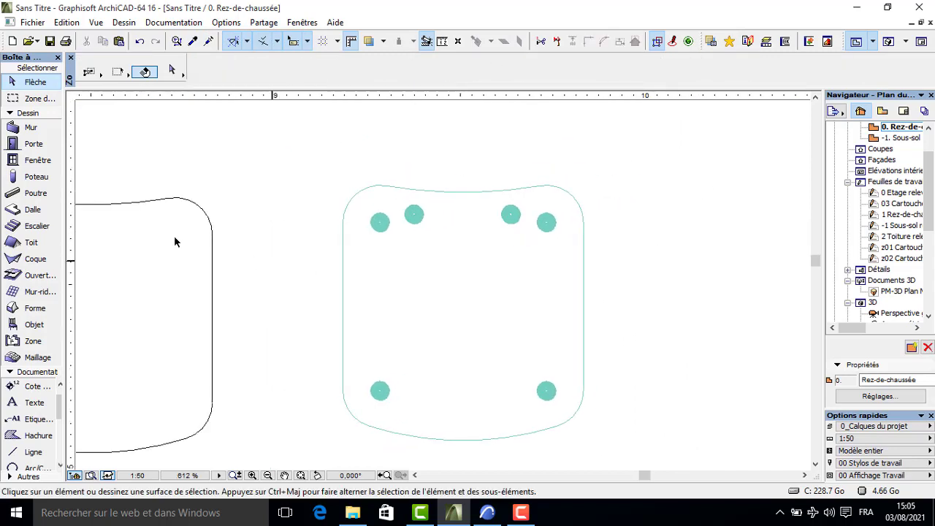
left_click(33, 451)
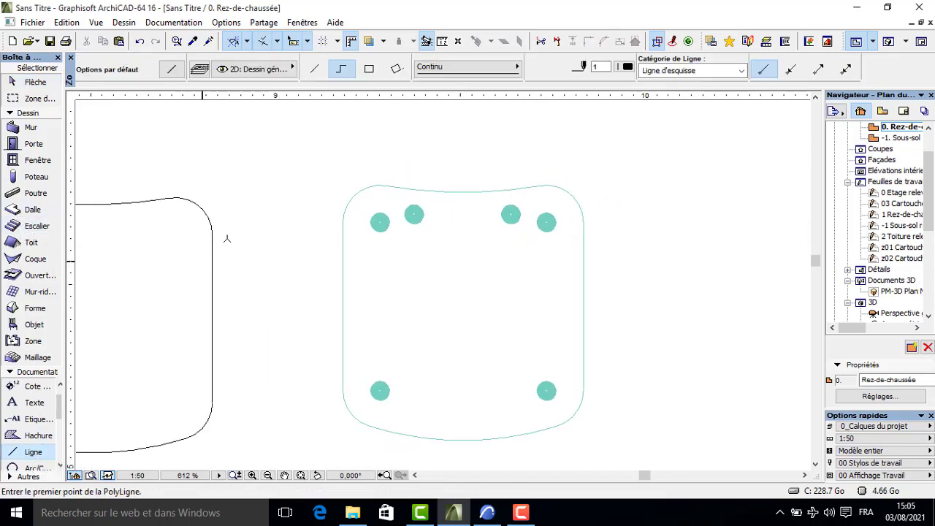
middle_click_drag(275, 233, 293, 345)
left_click(320, 227)
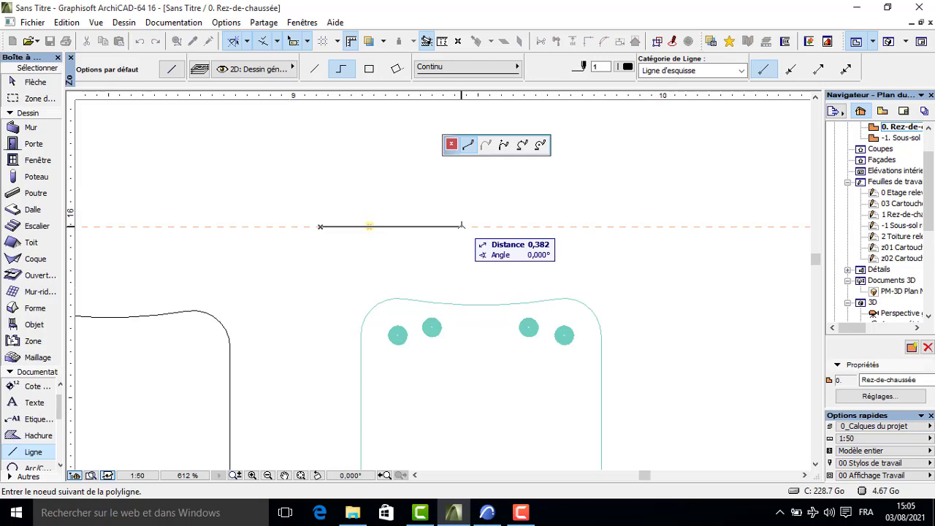
key("Escape")
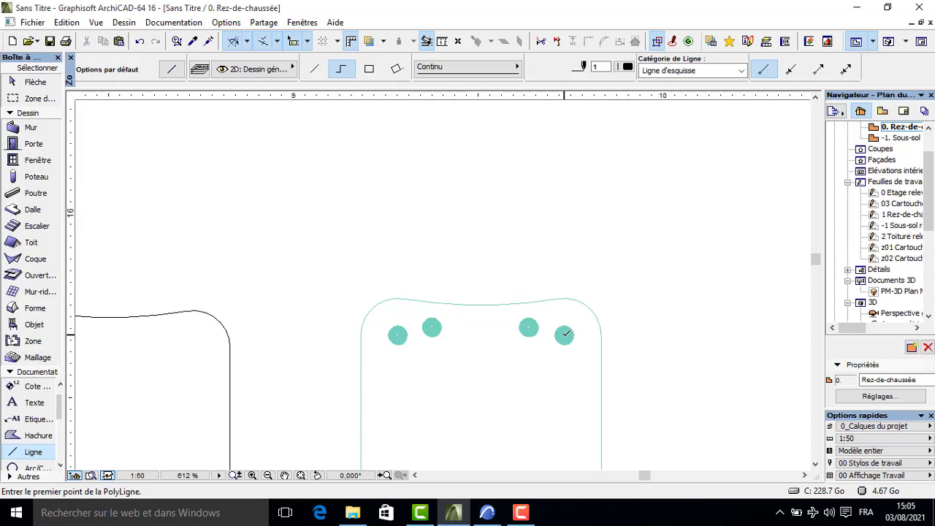
left_click(565, 335)
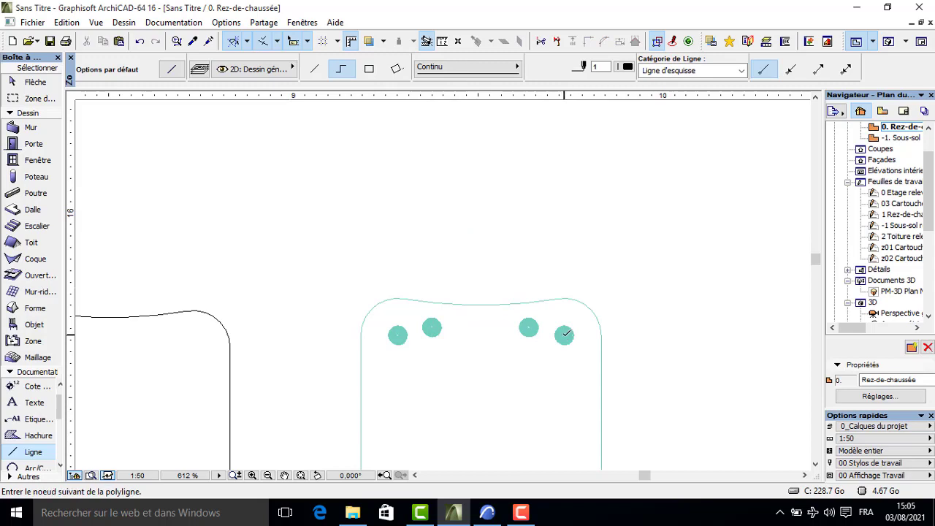
double_click(398, 334)
Draw a polyline above the slab: a 0,45 horizontal segment, a slanted end about 0,022 long, and a parallel return about 0,485 long.
left_click(265, 210)
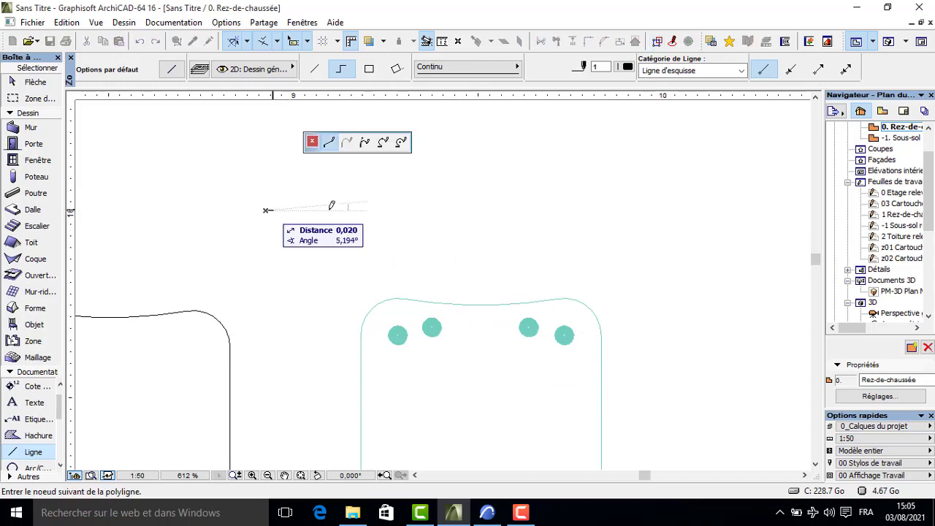
type("0")
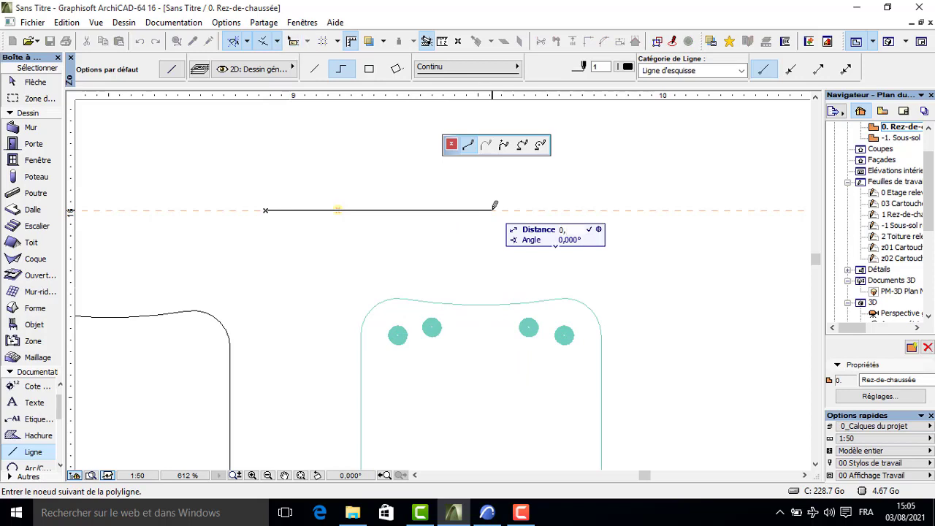
type(",45")
key("Return")
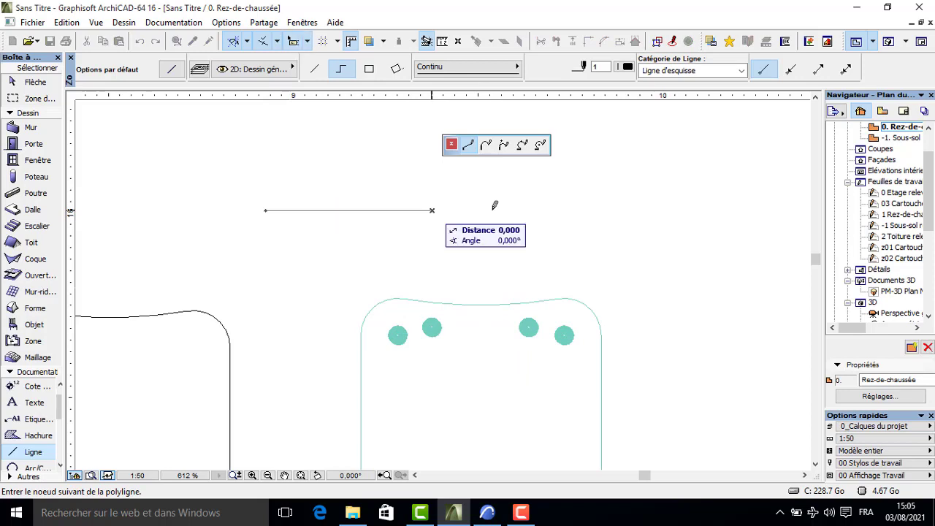
scroll(436, 197, "up", 2)
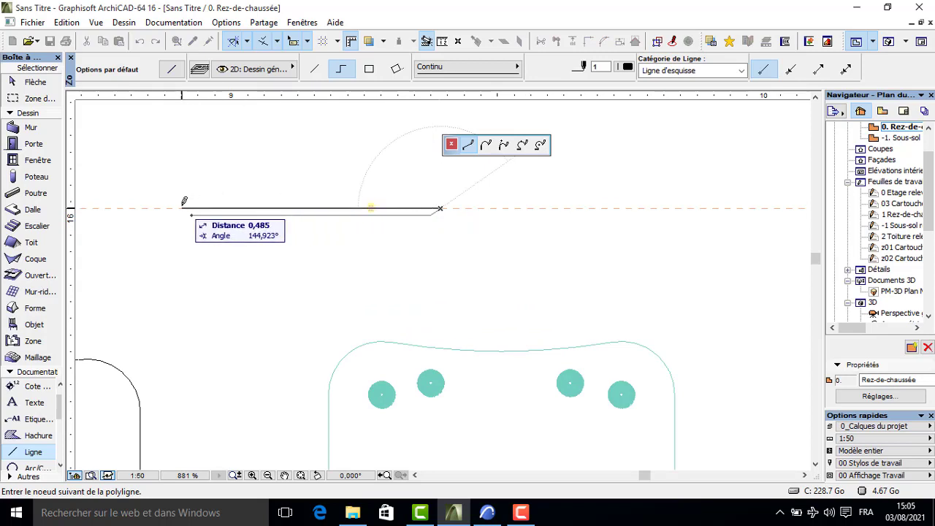
double_click(181, 207)
key("Escape")
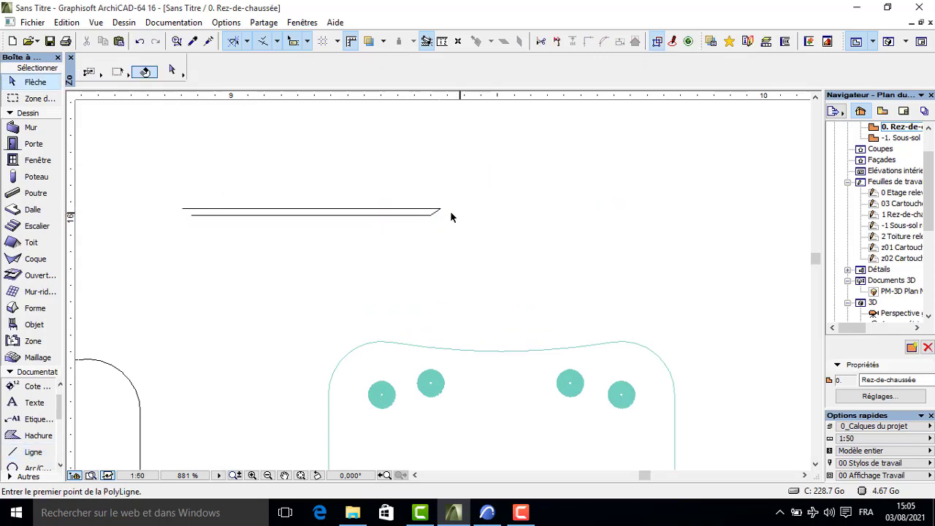
Mirror a copy of the short slanted segment about the vertical axis through the lower line's midpoint, closing the profile's open end.
scroll(449, 212, "up", 2)
left_click(434, 211)
left_click(435, 207)
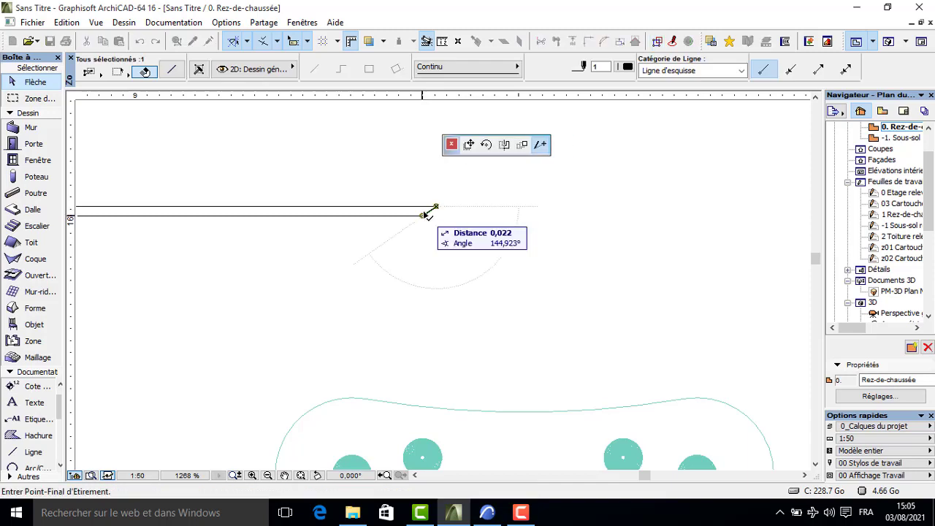
left_click(504, 144)
scroll(201, 263, "down", 2)
middle_click_drag(211, 246, 292, 296)
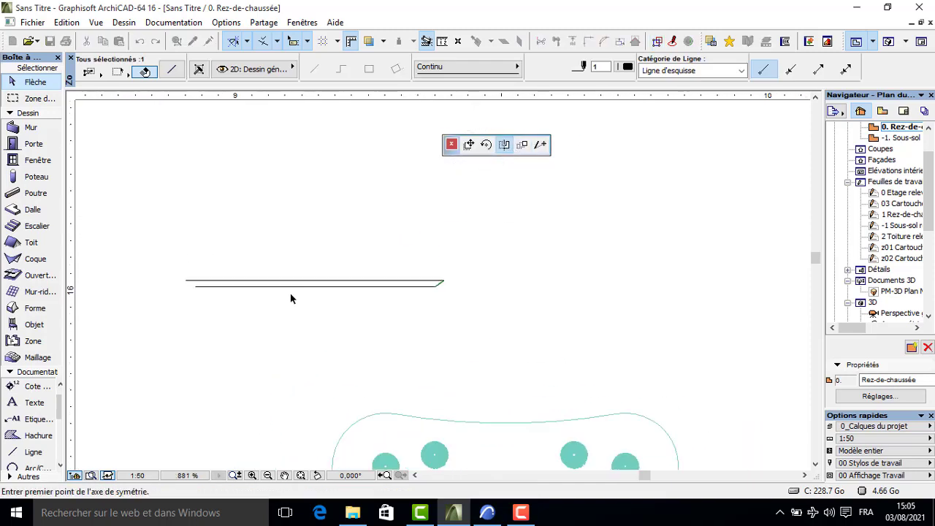
left_click(315, 286)
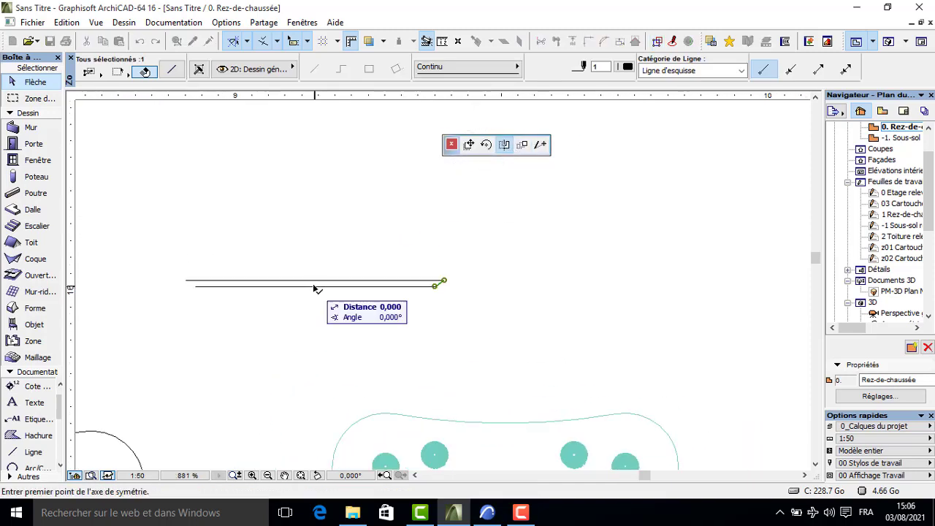
left_click(314, 252)
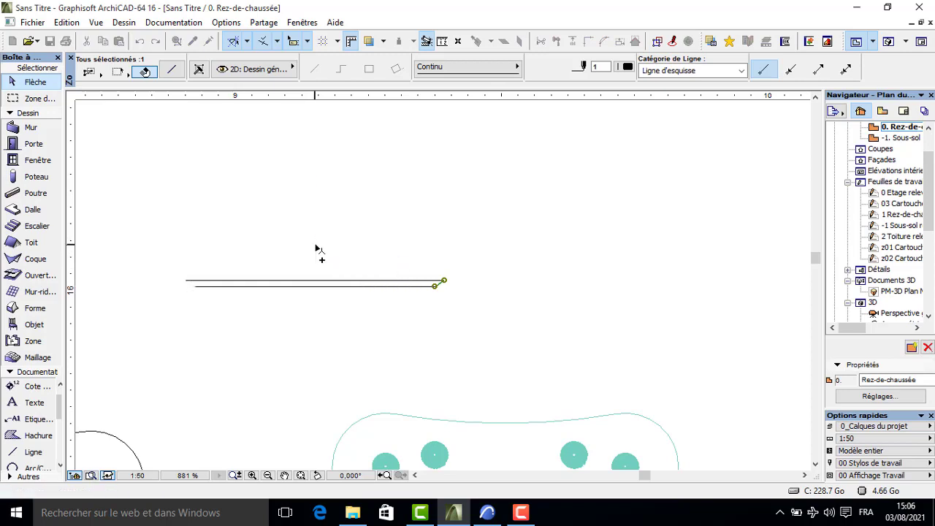
left_click(248, 308)
scroll(306, 288, "up", 2)
left_click(315, 287)
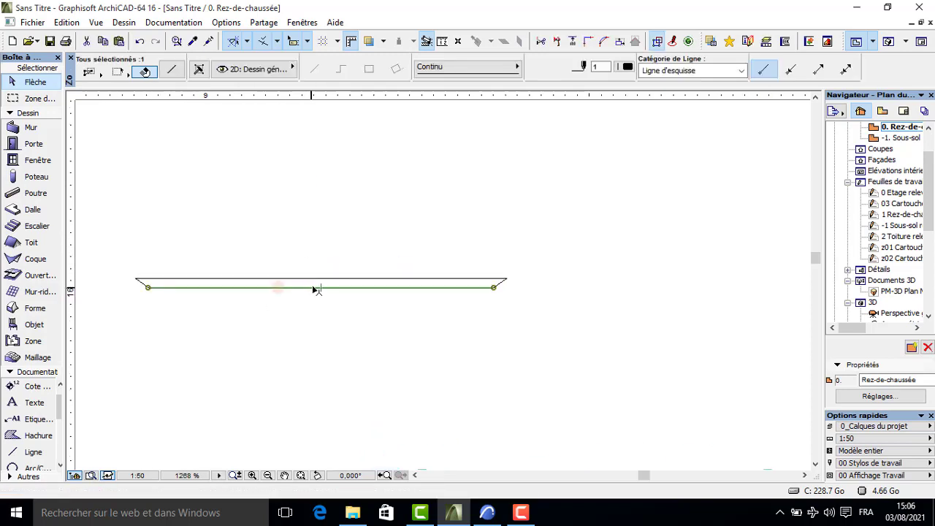
Curve the profile's lower line into an arc of about 2,054 radius reaching the upper line, and bow the upper line upward to match.
left_click(322, 287)
scroll(322, 283, "up", 1)
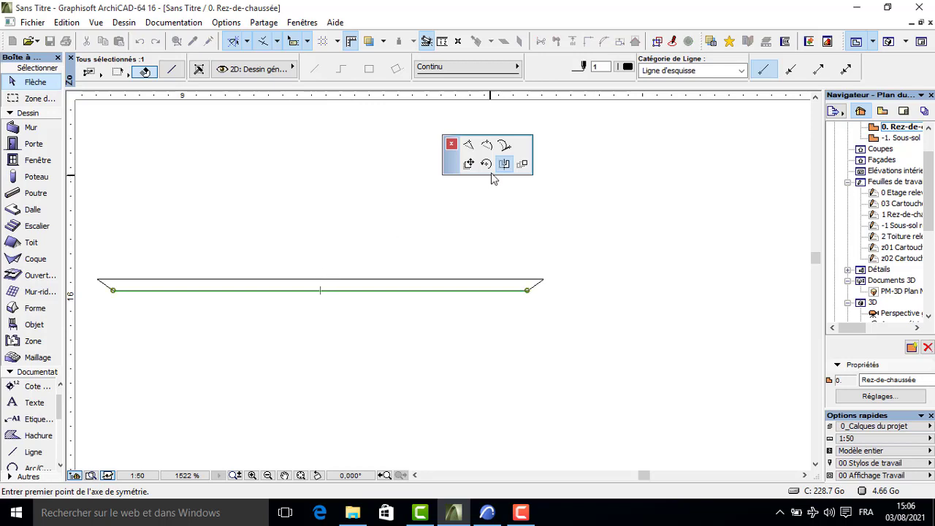
left_click(486, 146)
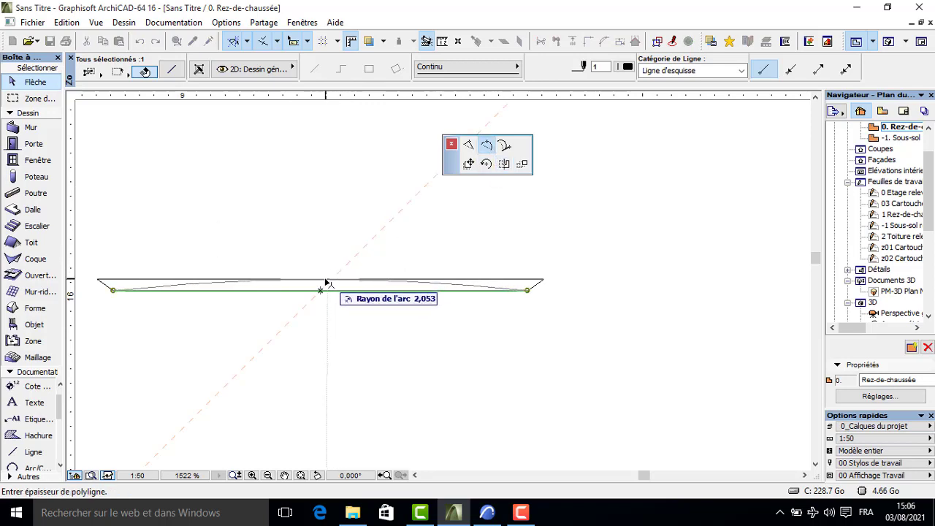
scroll(309, 285, "up", 2)
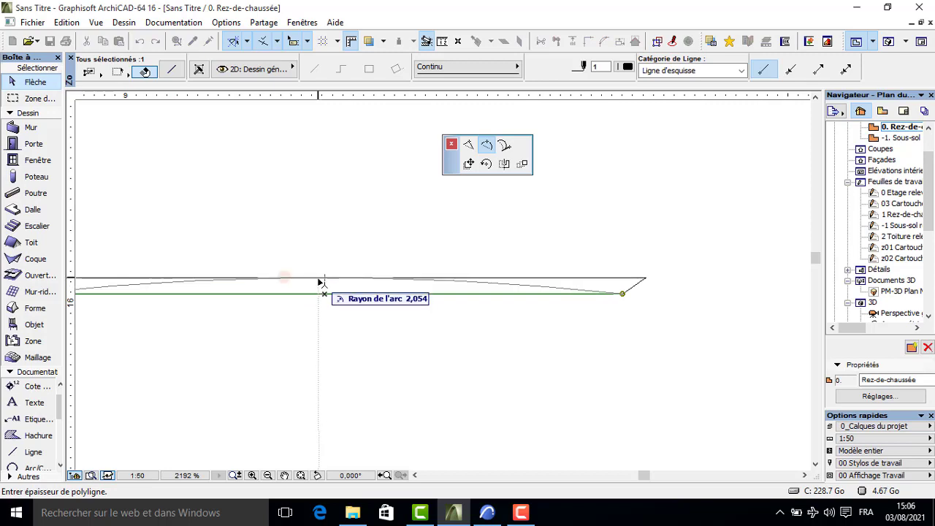
left_click(344, 280)
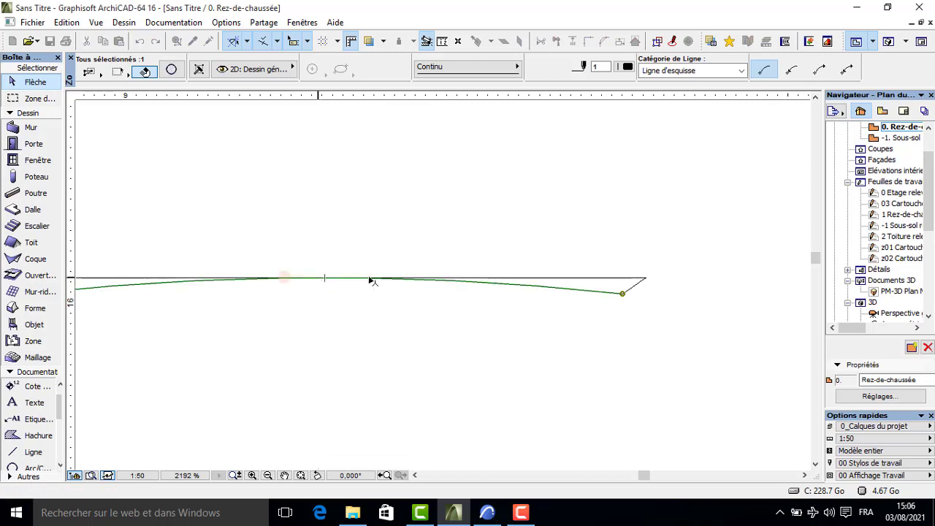
left_click(325, 276)
left_click(324, 276)
scroll(330, 281, "down", 5)
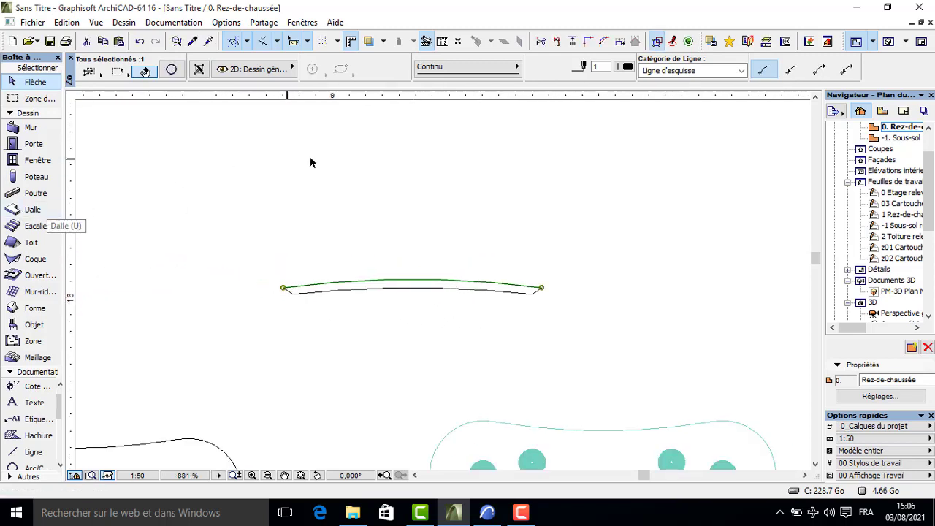
key("Escape")
Create a Bois-Noyer slab 0,100 thick from the closed curved profile.
left_click(32, 209)
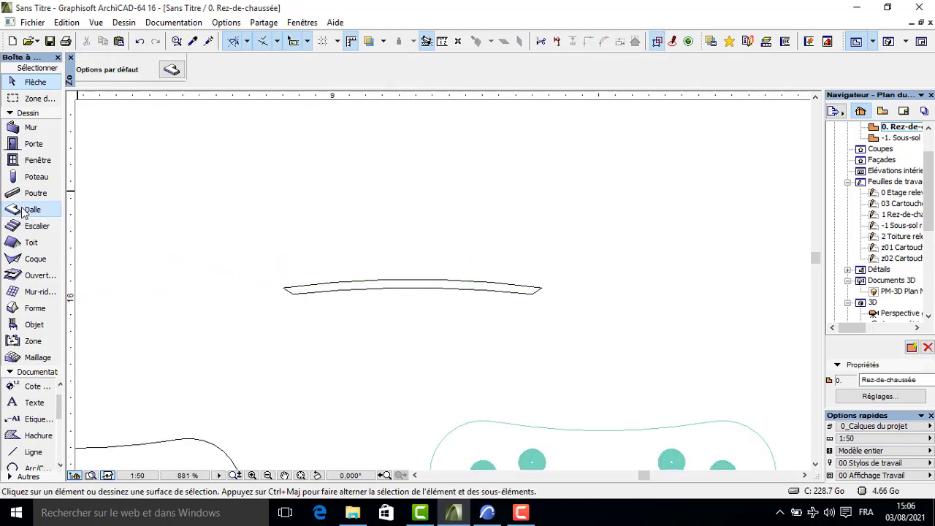
left_click(171, 68)
left_click(397, 93)
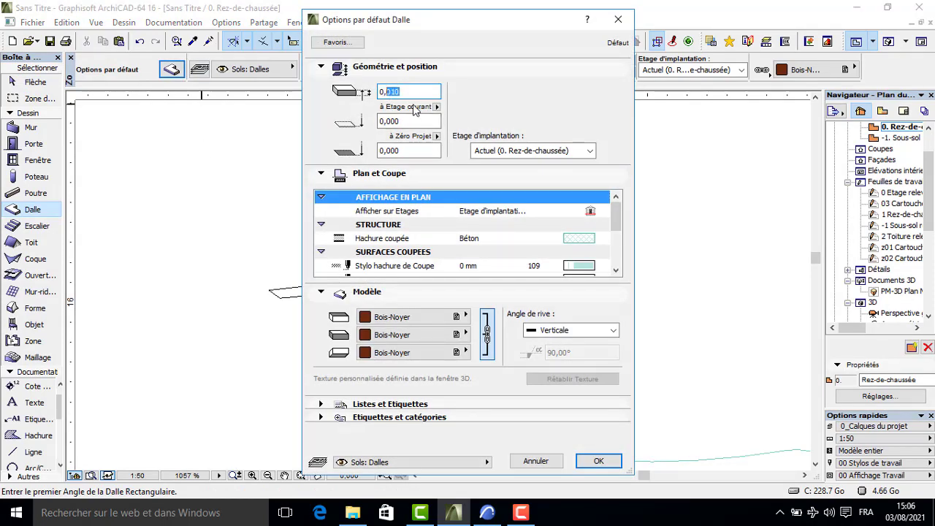
type("1")
left_click(597, 460)
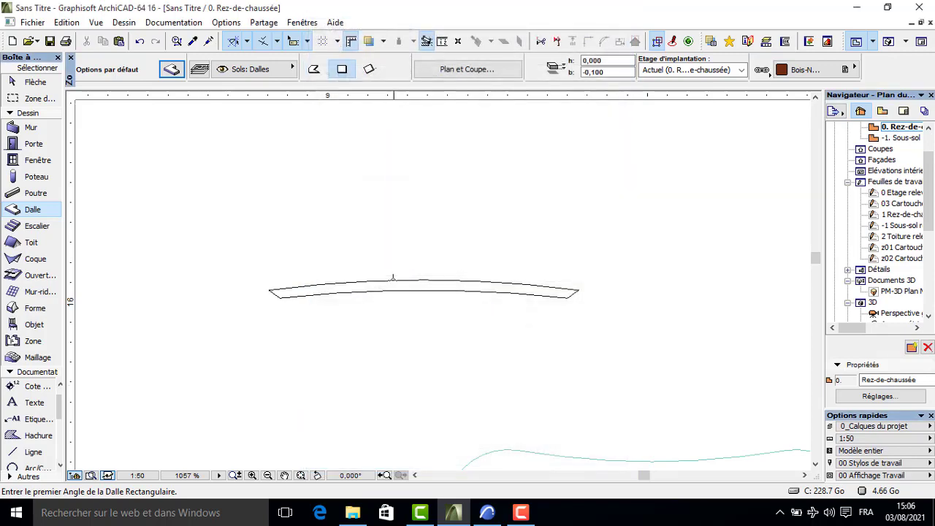
scroll(402, 282, "up", 1)
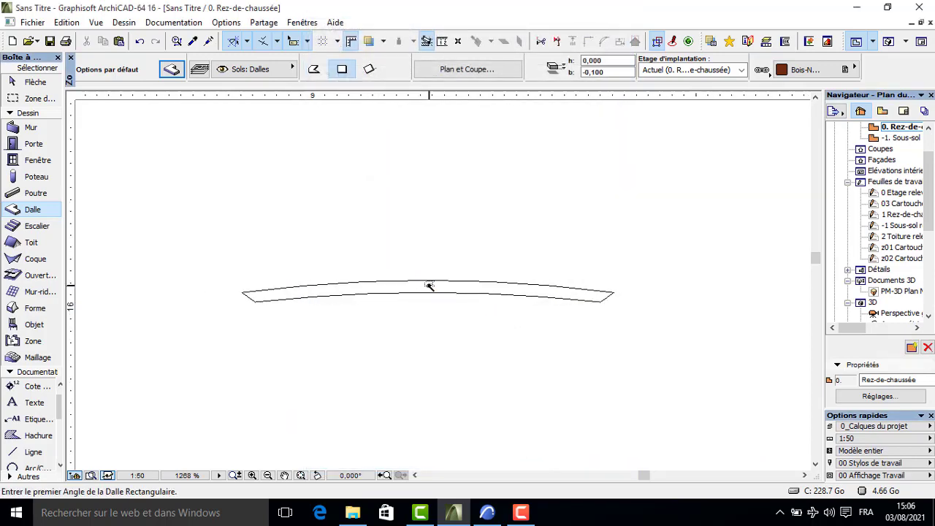
key("ctrl+a")
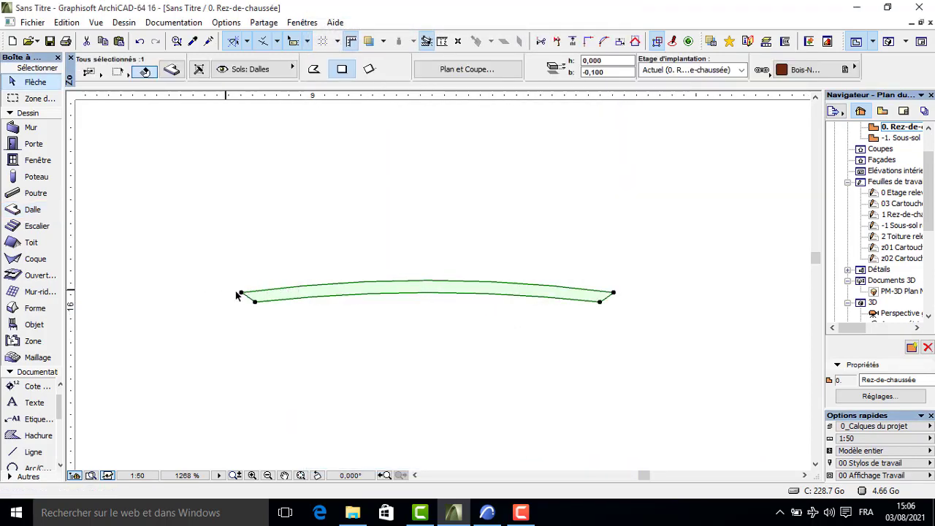
Move the curved slab by its upper left corner onto the centre of the seat's outer left upper leg.
left_click(241, 293)
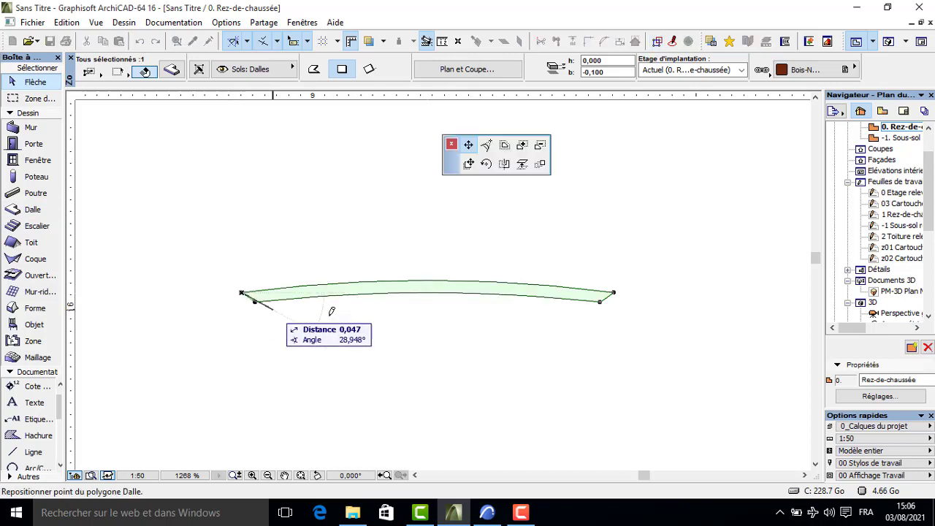
left_click(468, 163)
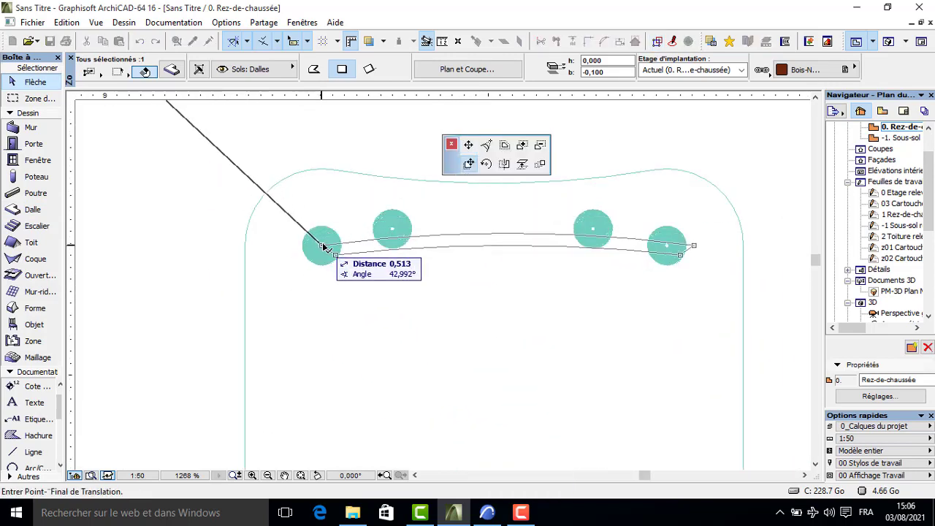
left_click(323, 246)
scroll(690, 246, "up", 1)
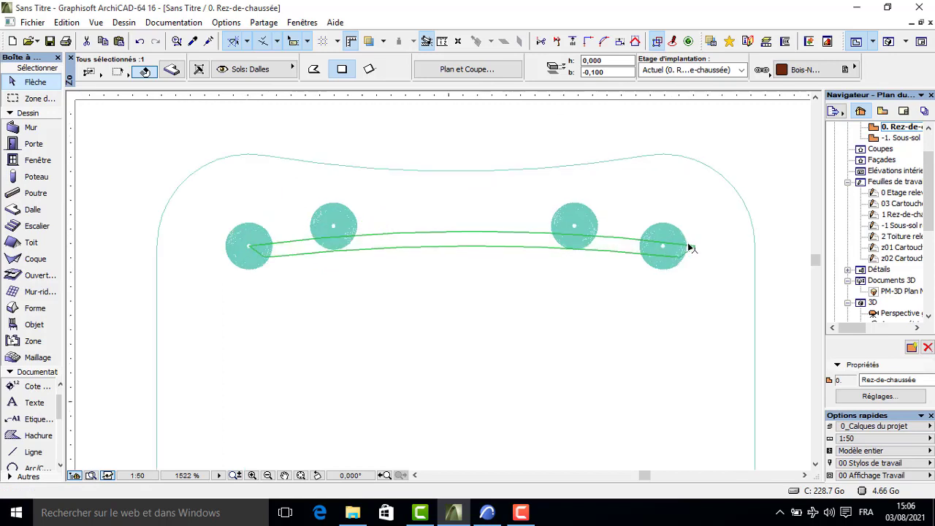
Shift the curved slab slightly left to centre it between the outer legs, and lower it in plan to touch the two inner supports.
left_click(695, 246)
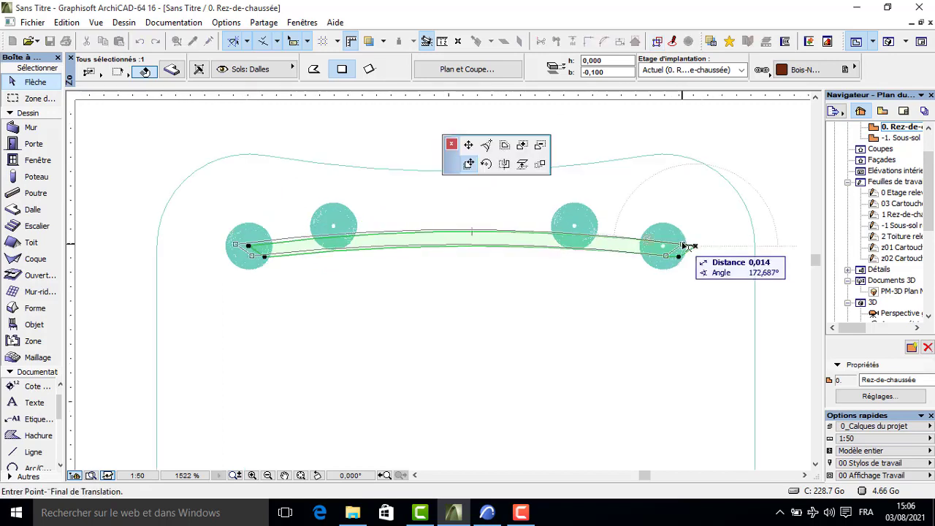
left_click(684, 246)
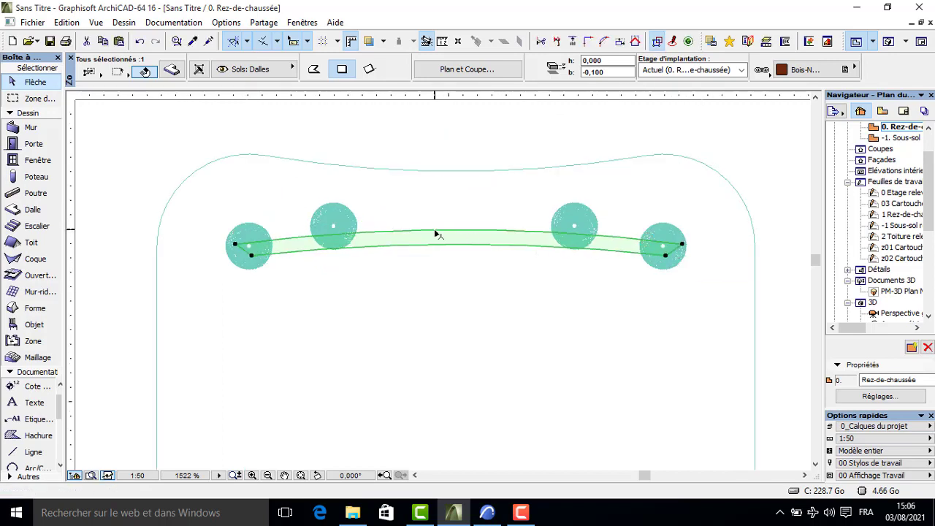
left_click(460, 232)
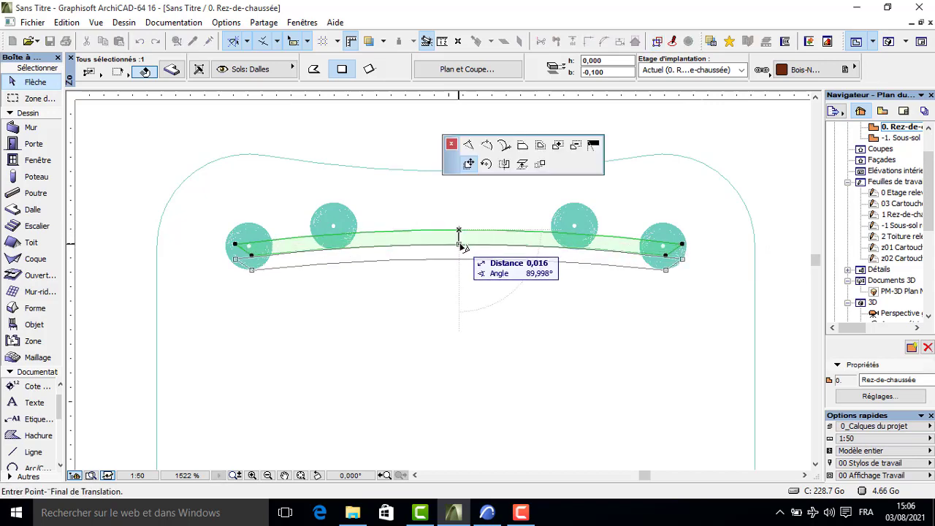
left_click(451, 254)
scroll(450, 254, "up", 2)
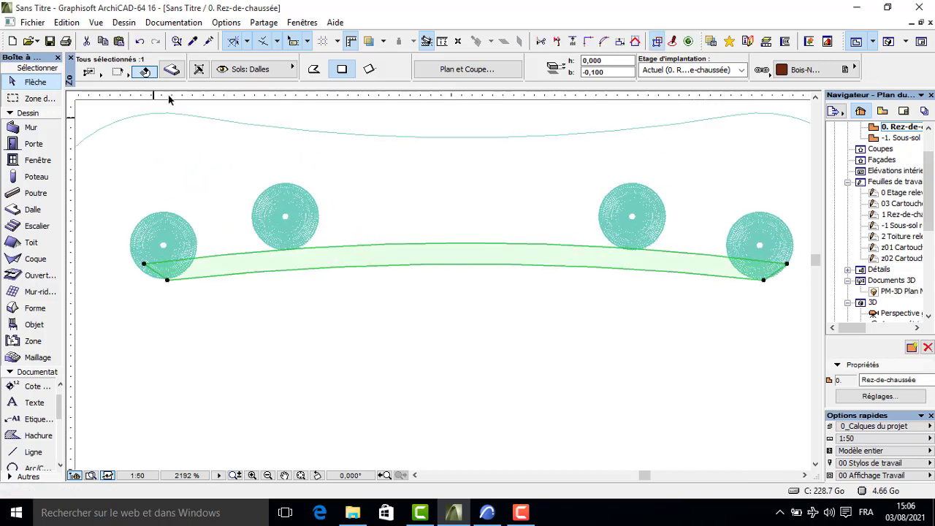
Set the curved slab's absolute elevation above project zero to 0,81.
scroll(322, 331, "down", 3)
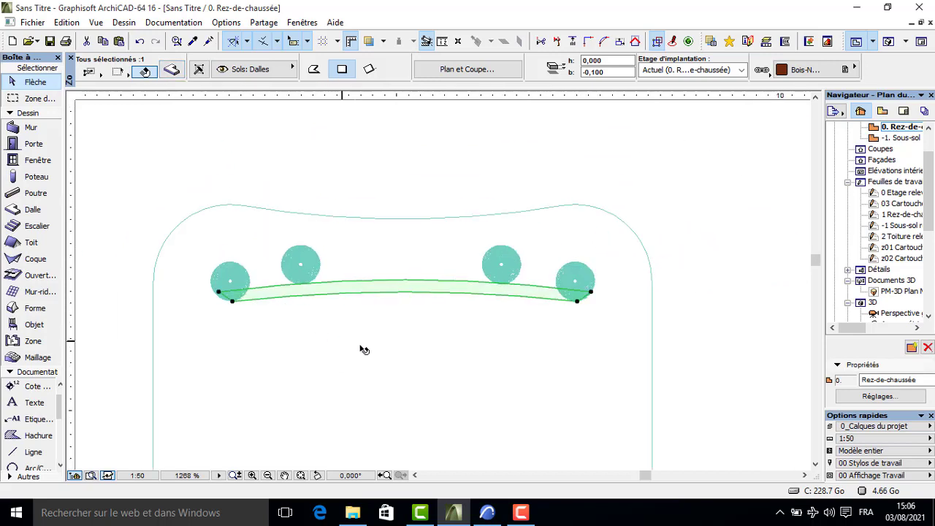
middle_click_drag(371, 351, 340, 297)
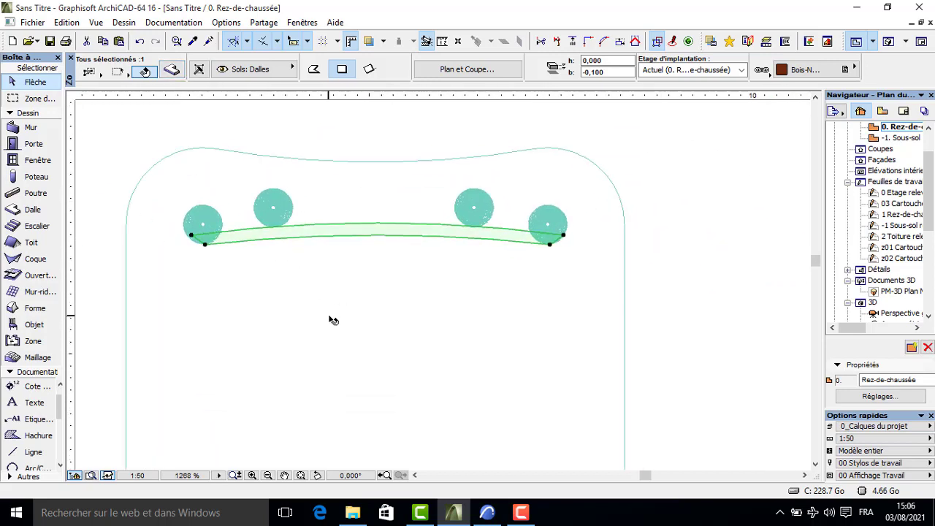
left_click(172, 70)
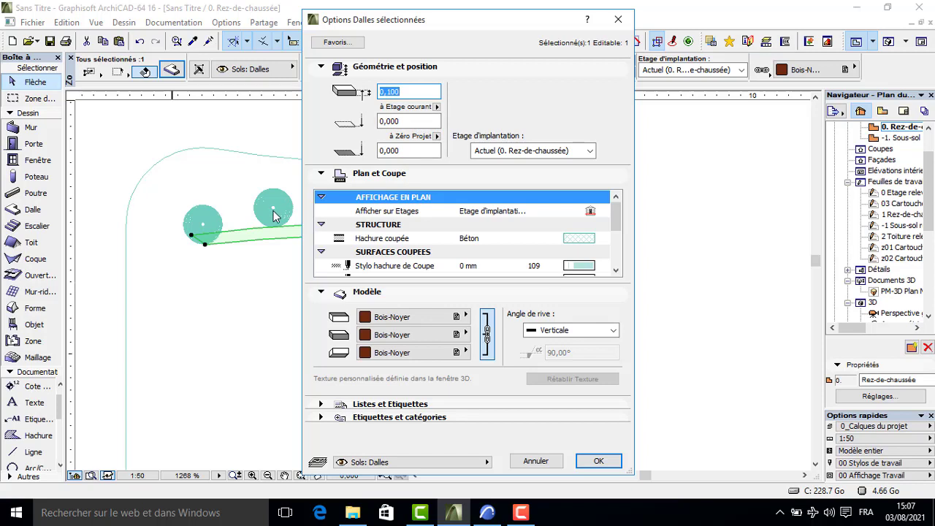
left_click(405, 149)
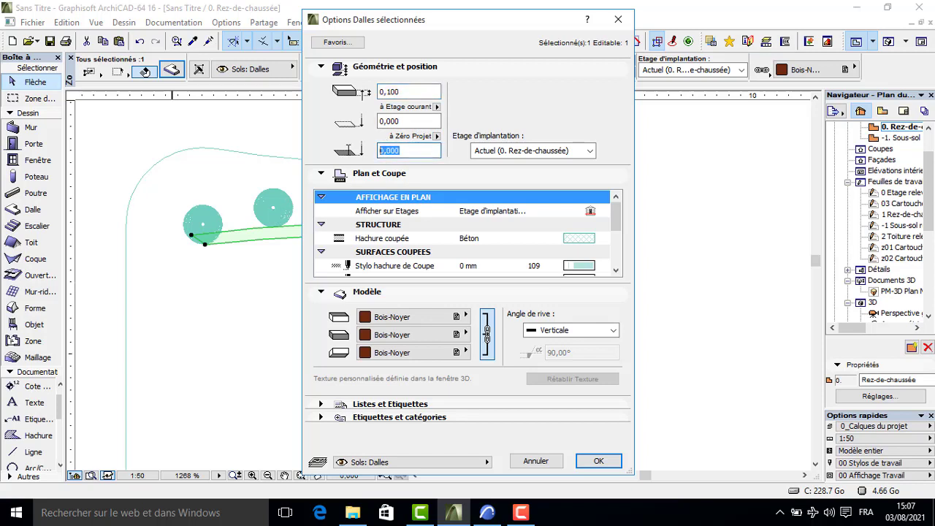
type("0,7")
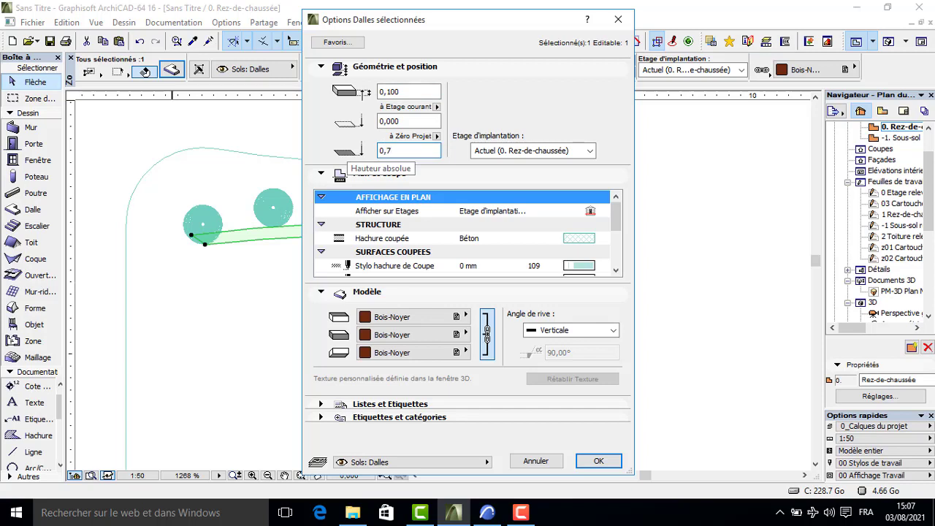
type("1")
left_click(595, 465)
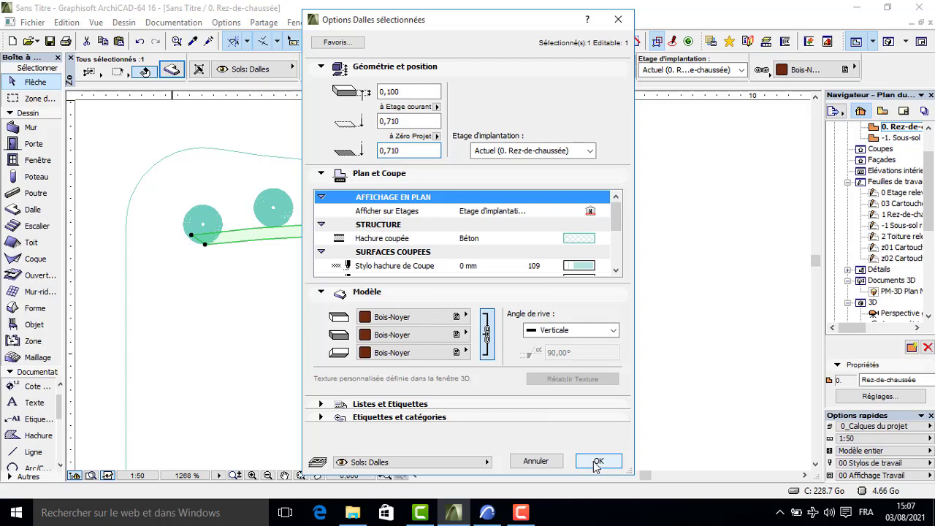
left_click_drag(406, 150, 392, 151)
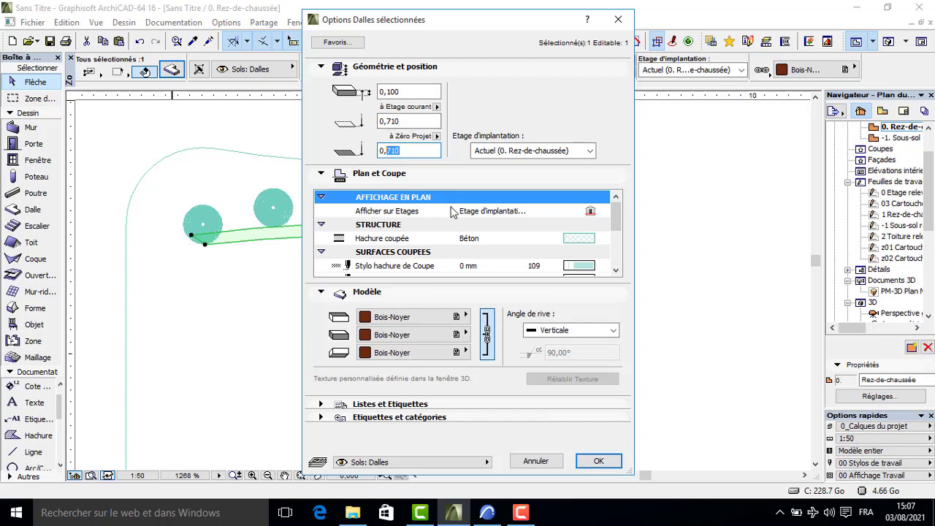
type("81")
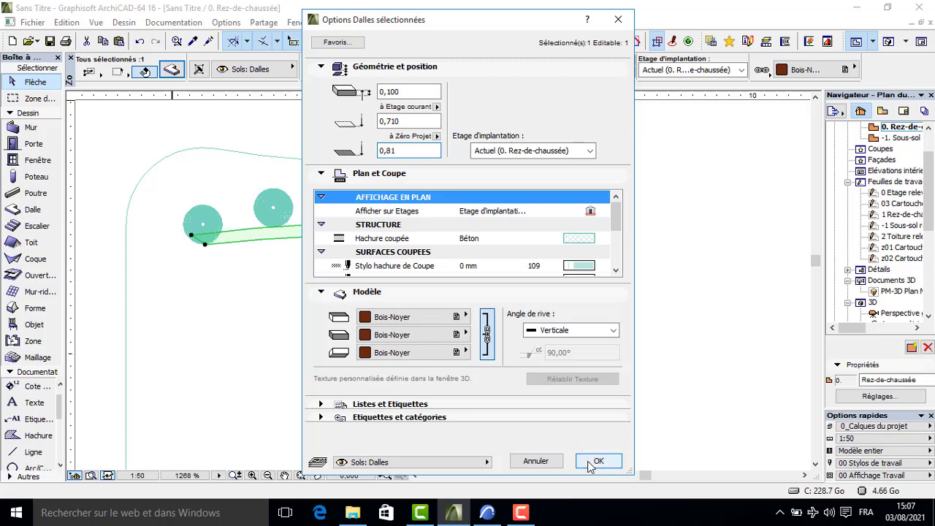
left_click(595, 458)
Select the two inner upper PIE supports together and set their height to 0,500.
left_click(475, 207)
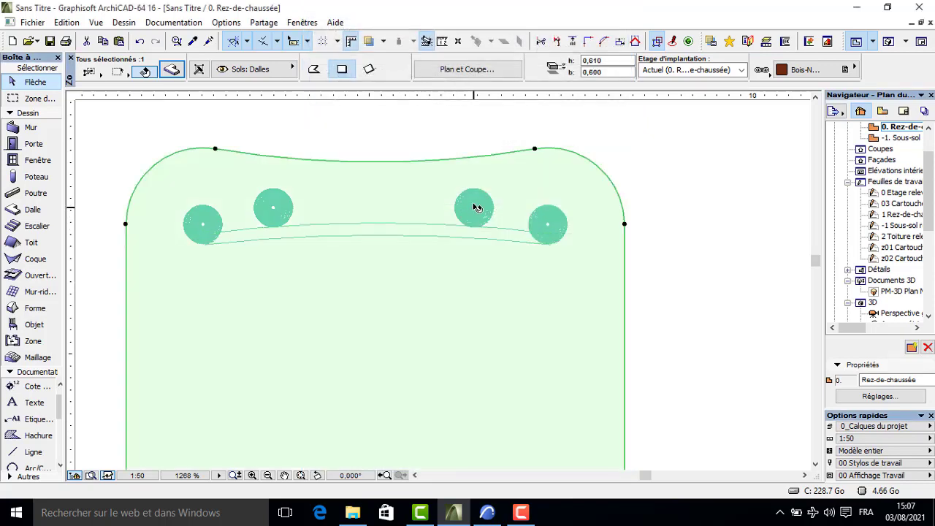
left_click(483, 140)
left_click_drag(483, 137, 258, 209)
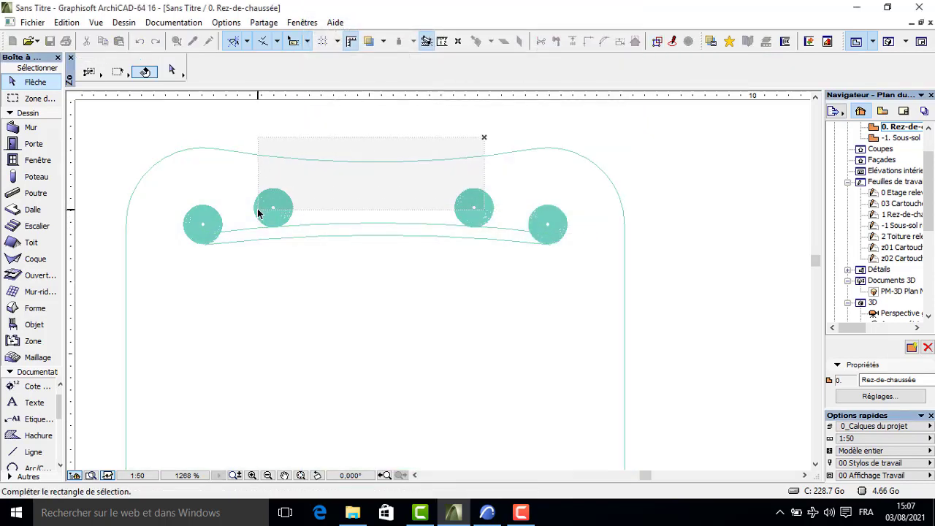
left_click(259, 209)
left_click(172, 68)
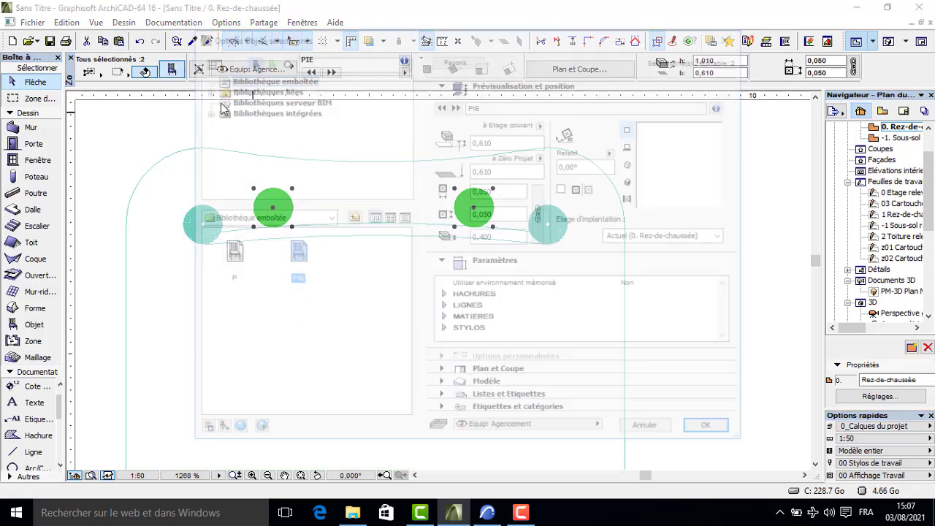
left_click_drag(493, 236, 484, 235)
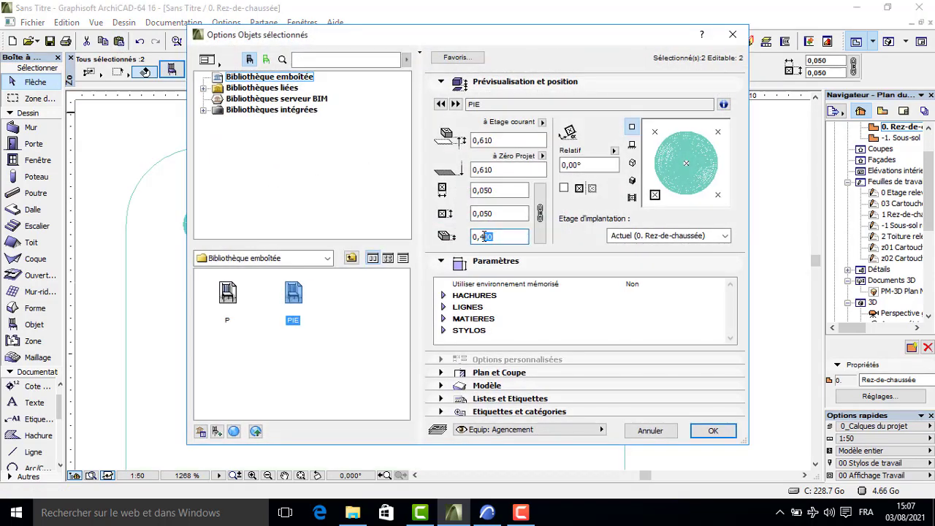
type("5")
left_click(713, 430)
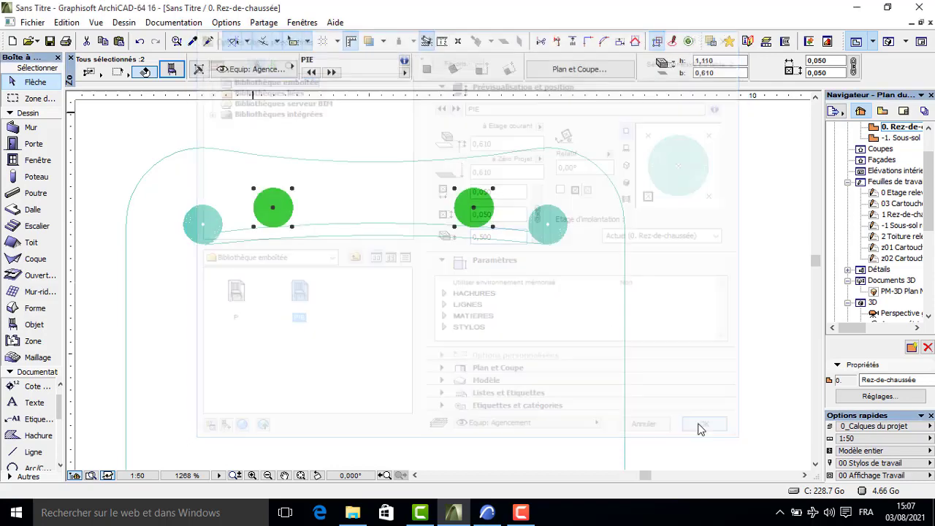
left_click(638, 297)
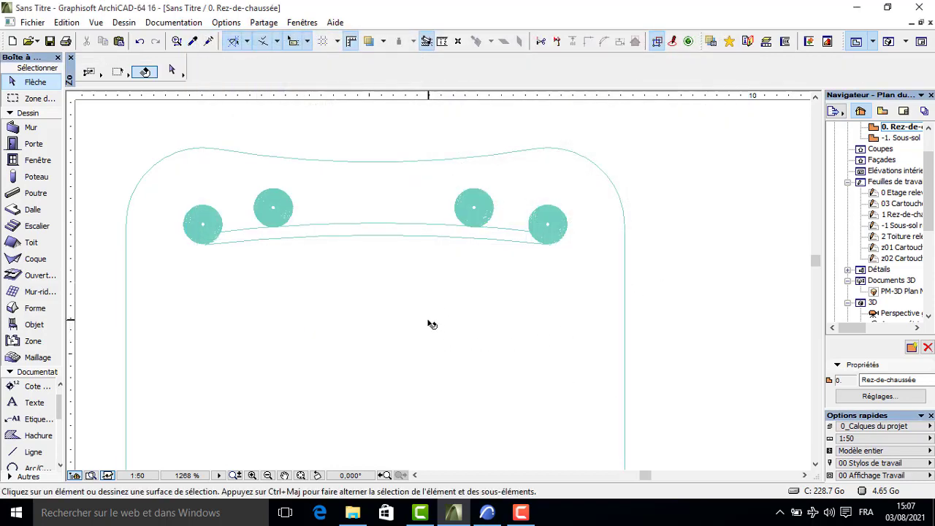
Show the complete chair assembly in 3D and orbit around it to examine the curved backrest slab and its supports.
scroll(390, 319, "down", 5)
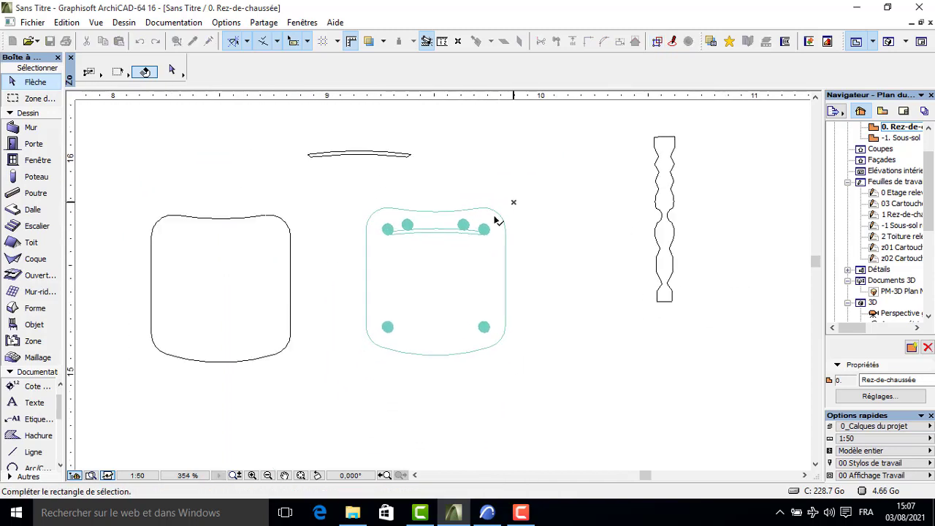
left_click_drag(511, 203, 315, 387)
key("F5")
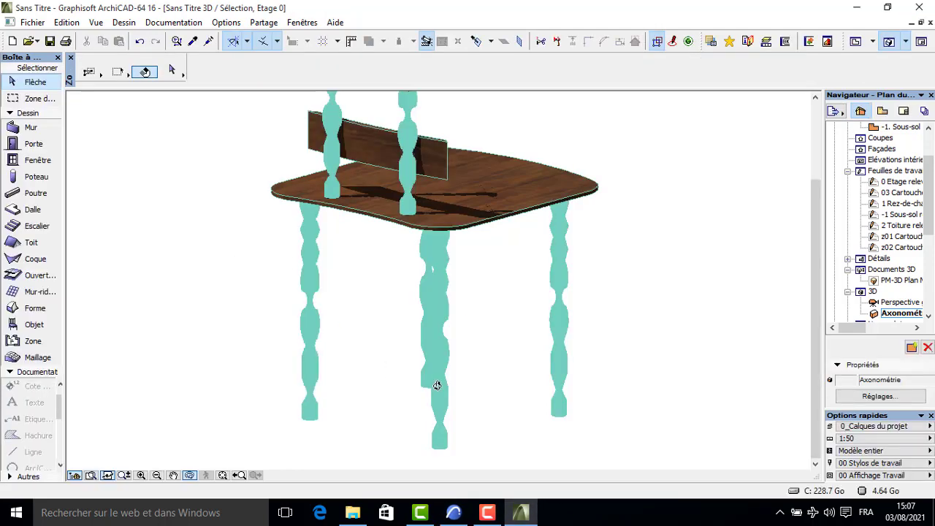
left_click_drag(438, 382, 176, 390)
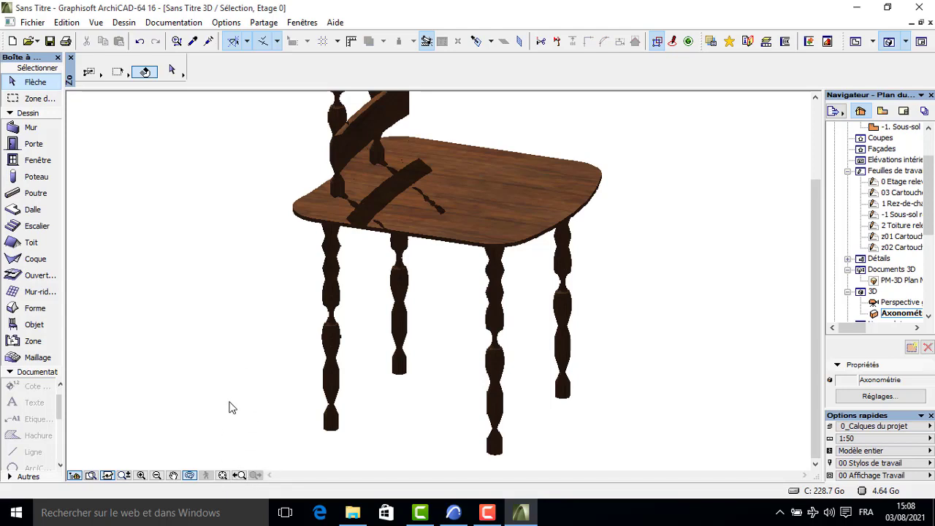
scroll(229, 402, "down", 1)
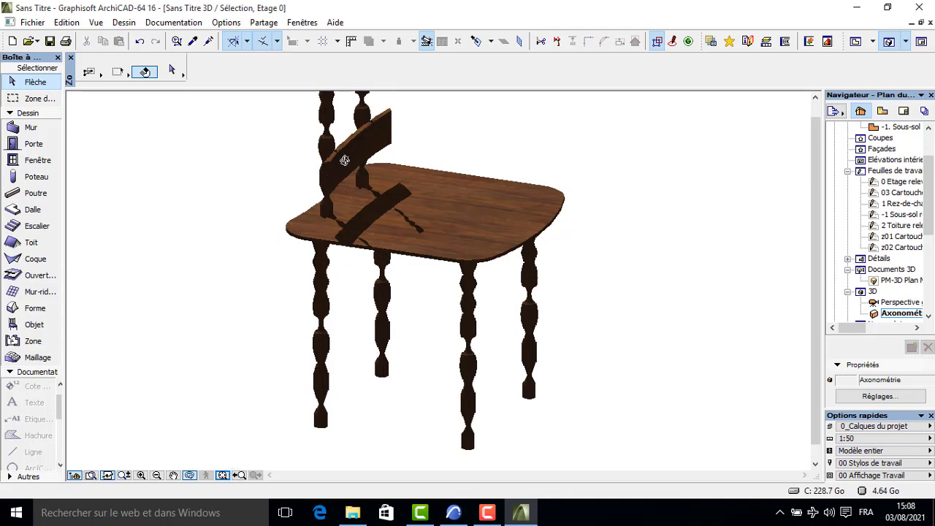
Set the curved backrest slab's thickness to 0,05 from the ground floor plan.
middle_click(328, 109)
middle_click(328, 109)
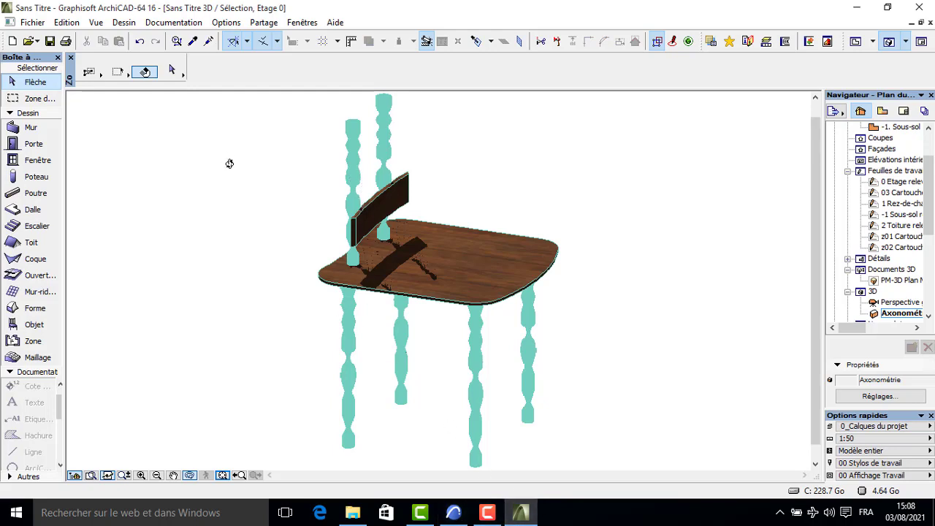
key("F2")
scroll(430, 232, "up", 4)
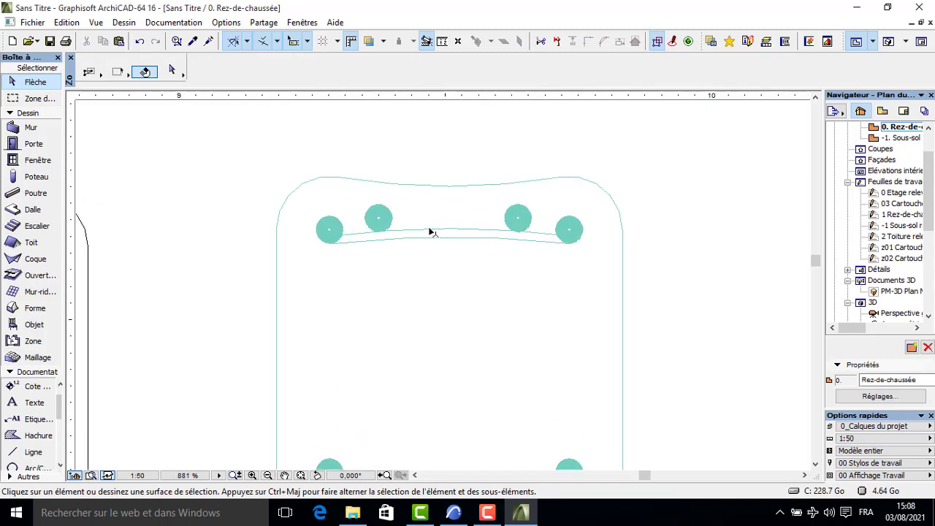
left_click(443, 235)
left_click(172, 67)
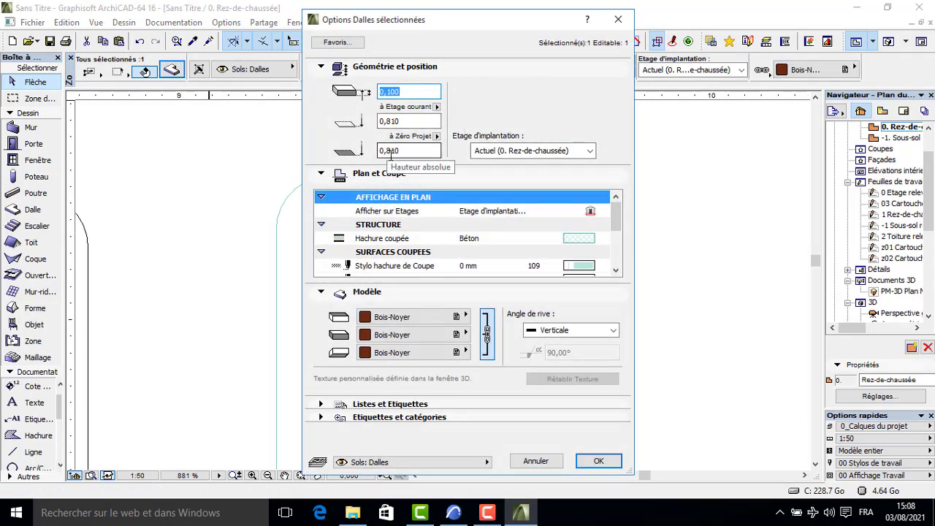
left_click(393, 92)
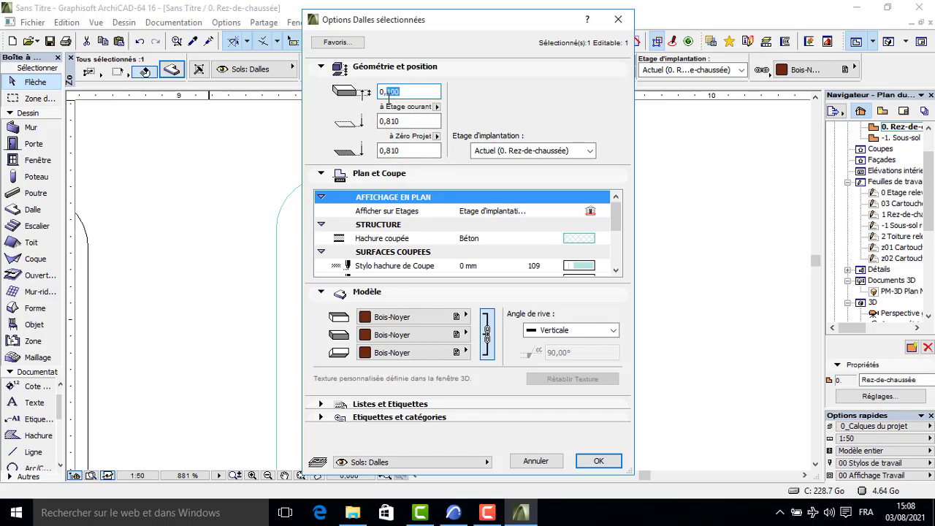
type("5")
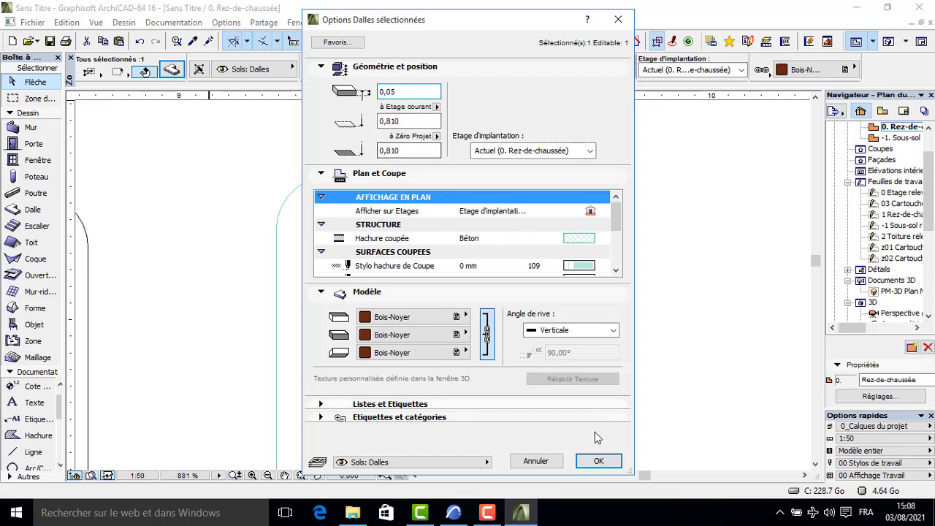
left_click(613, 464)
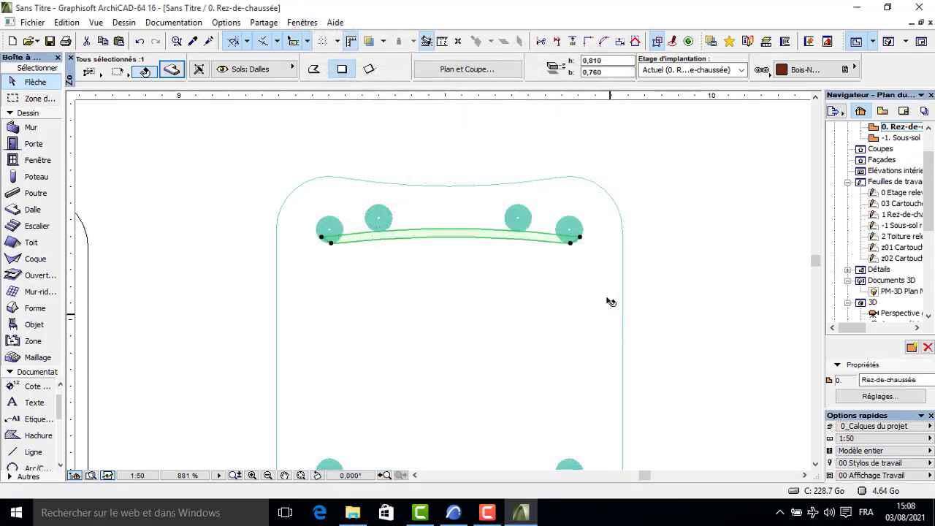
Copy the curved backrest slab in place and set the copy's absolute elevation above project zero to 0,910.
left_click(582, 238)
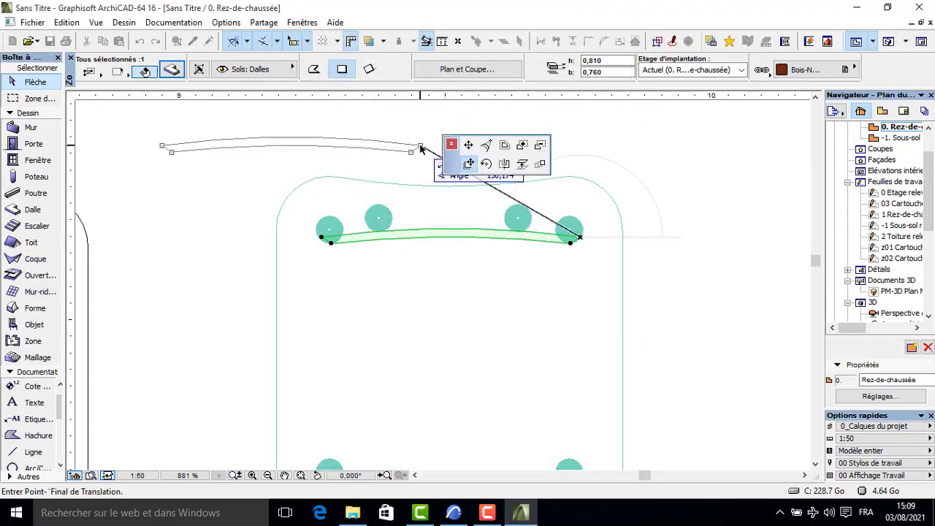
key("ctrl")
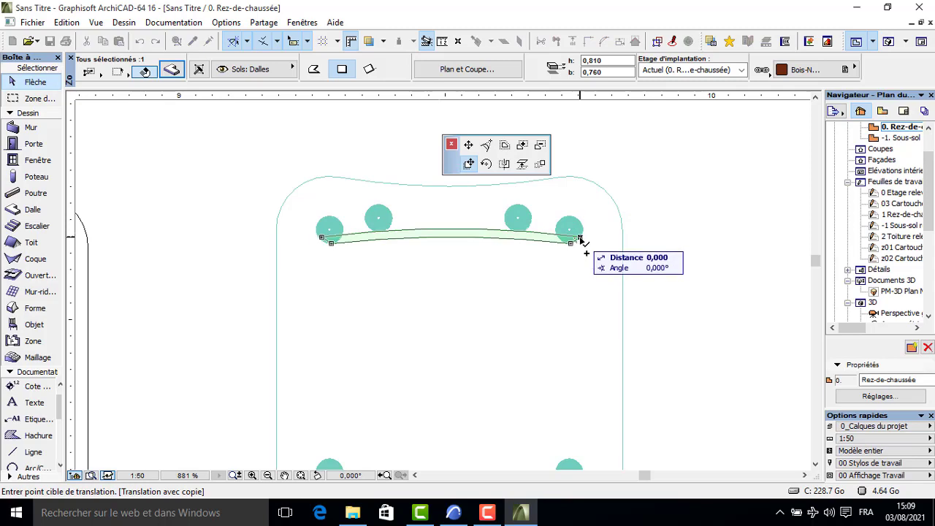
left_click(579, 239)
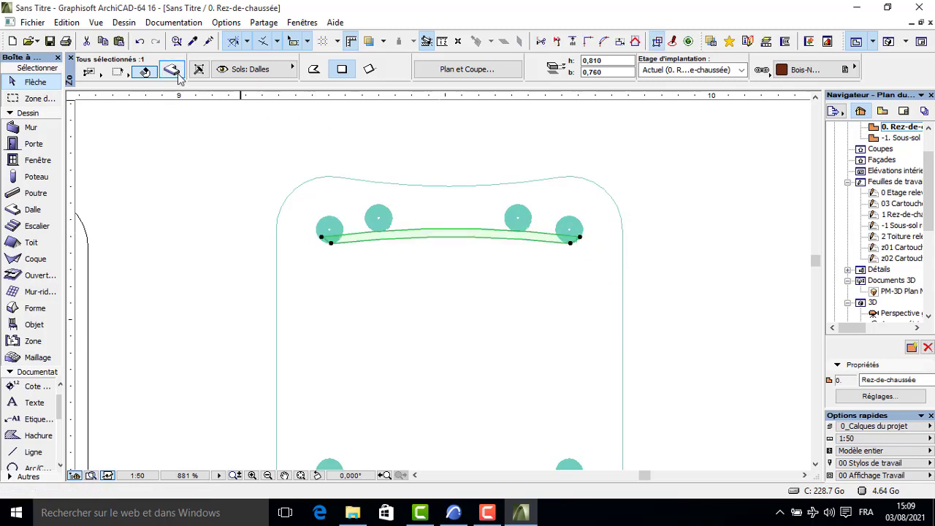
key("ctrl+t")
left_click_drag(402, 151, 393, 151)
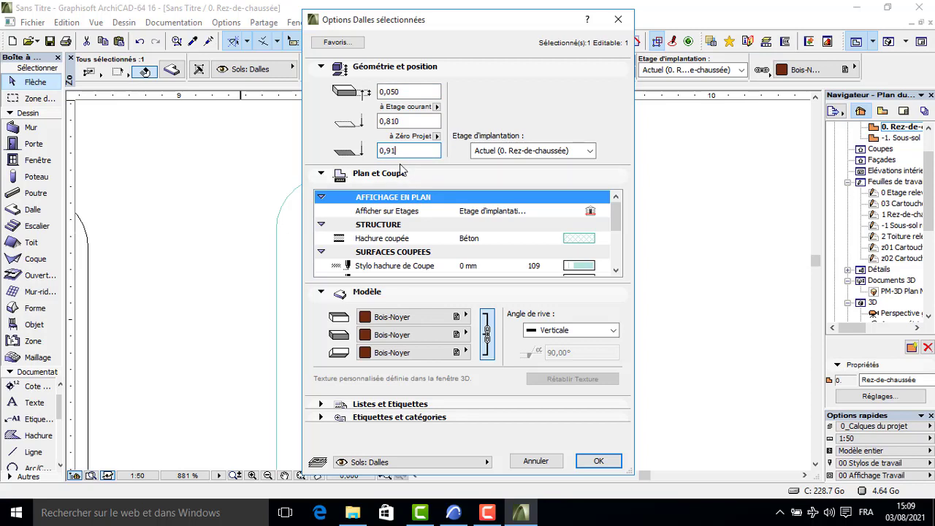
type("910")
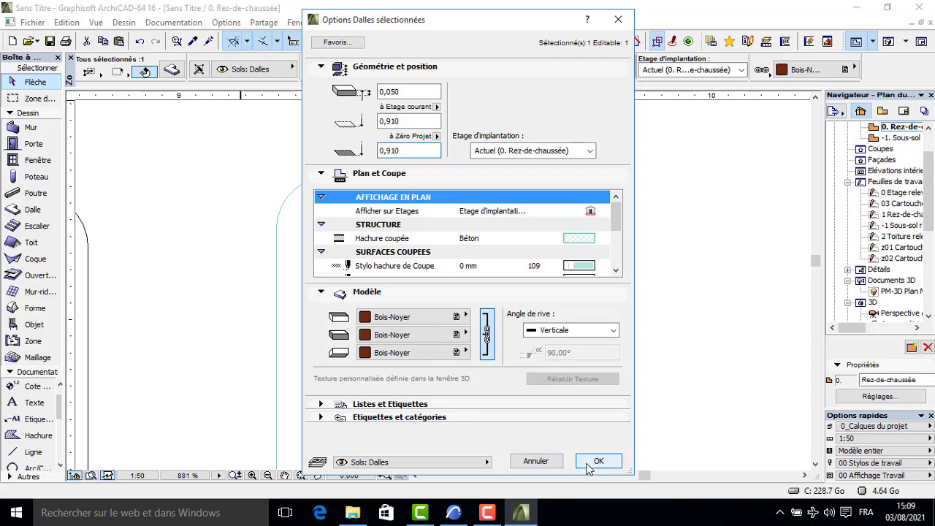
left_click(596, 461)
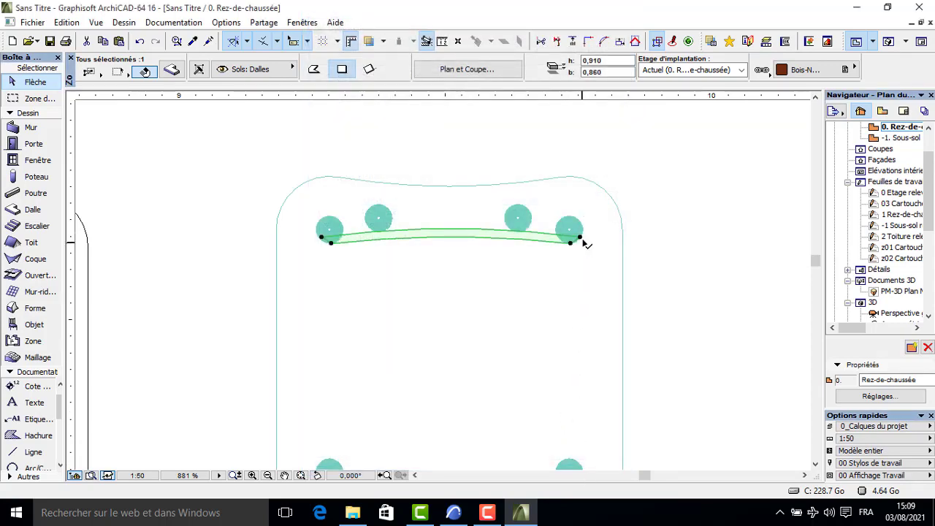
Copy the 0,910 backrest slab in place and set the new copy's absolute elevation above project zero to 1,010.
left_click(581, 238)
key("ctrl")
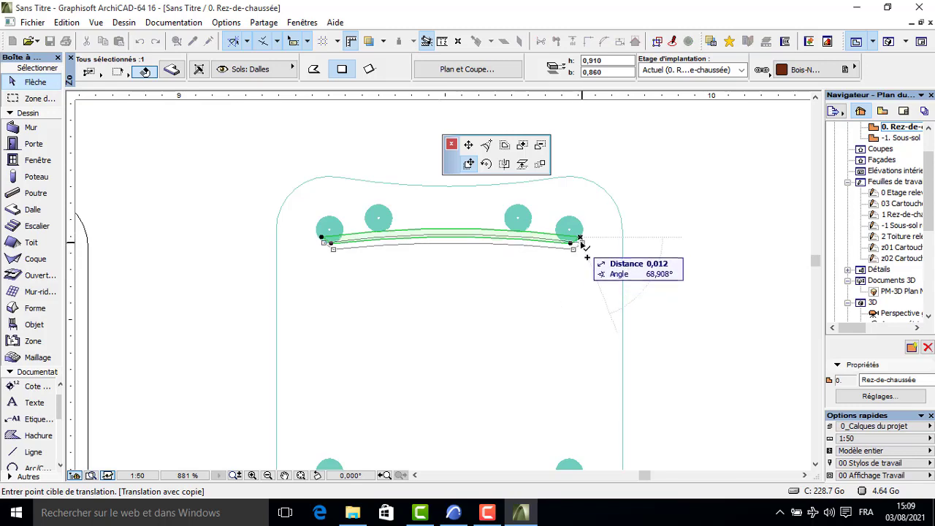
left_click(581, 238)
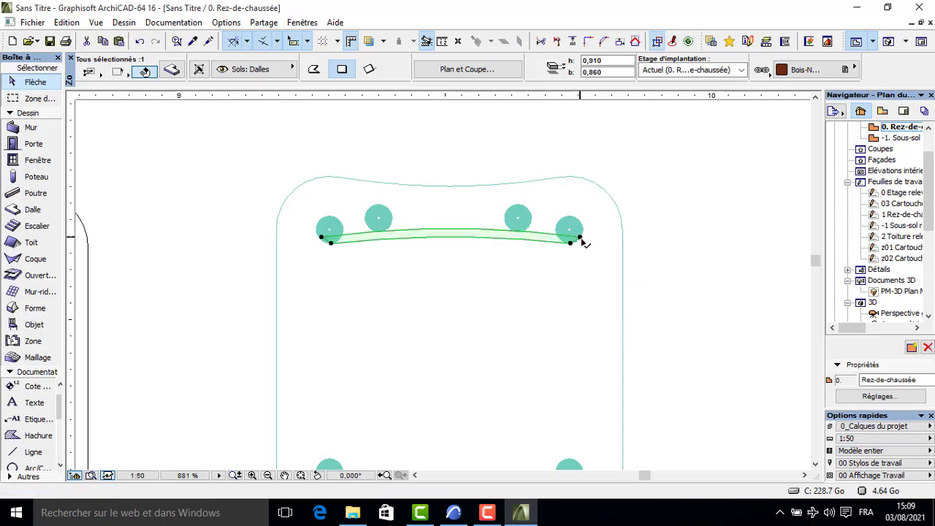
left_click(177, 66)
left_click(380, 151)
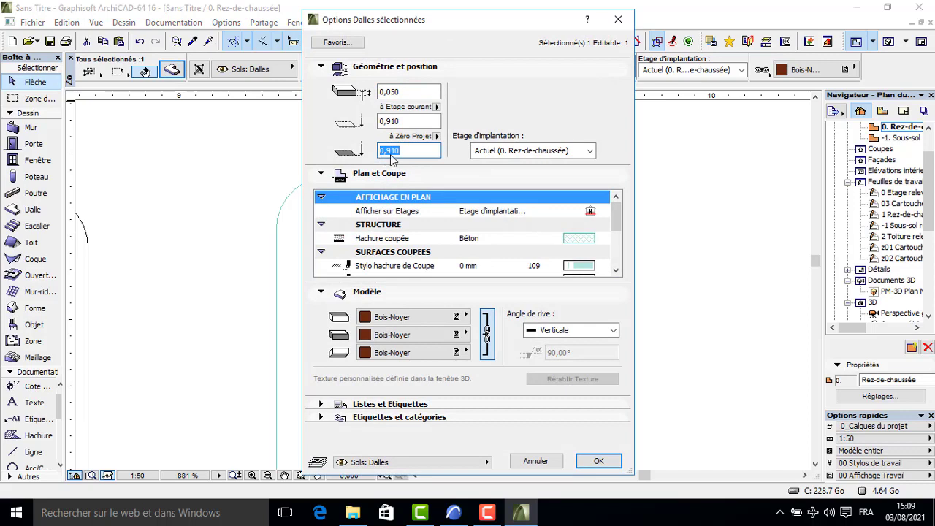
type("1,010")
left_click(598, 461)
left_click_drag(617, 346, 615, 317)
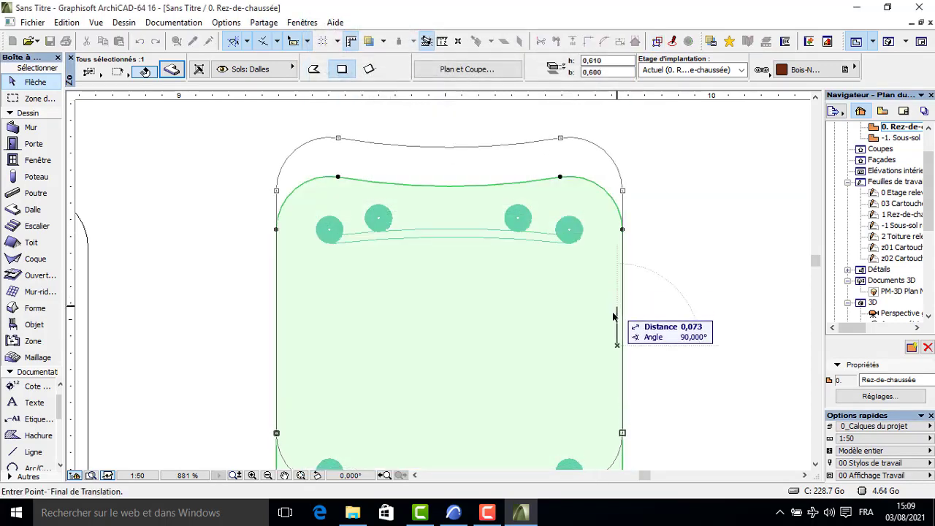
key("Escape")
Select all the chair elements in plan and show them in 3D to check the three backrest slabs.
left_click(650, 178)
scroll(651, 178, "down", 3)
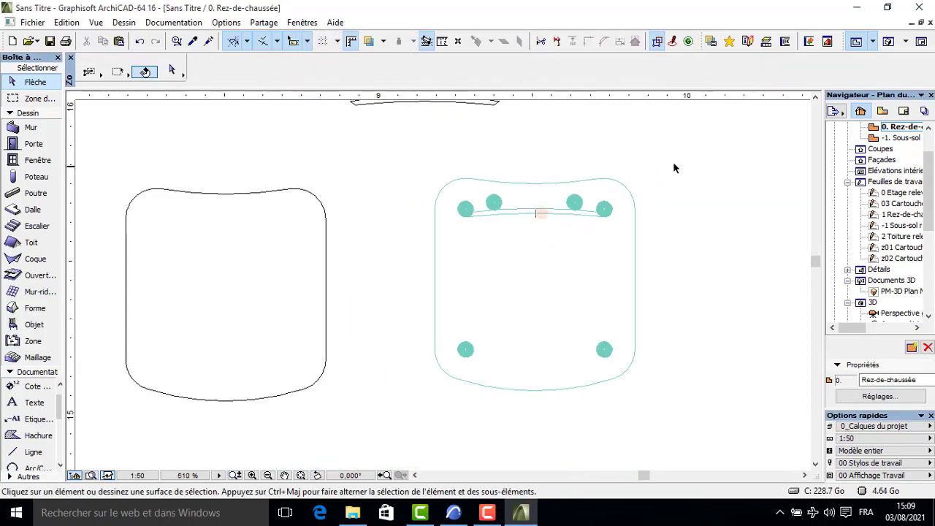
left_click(673, 173)
left_click(413, 391)
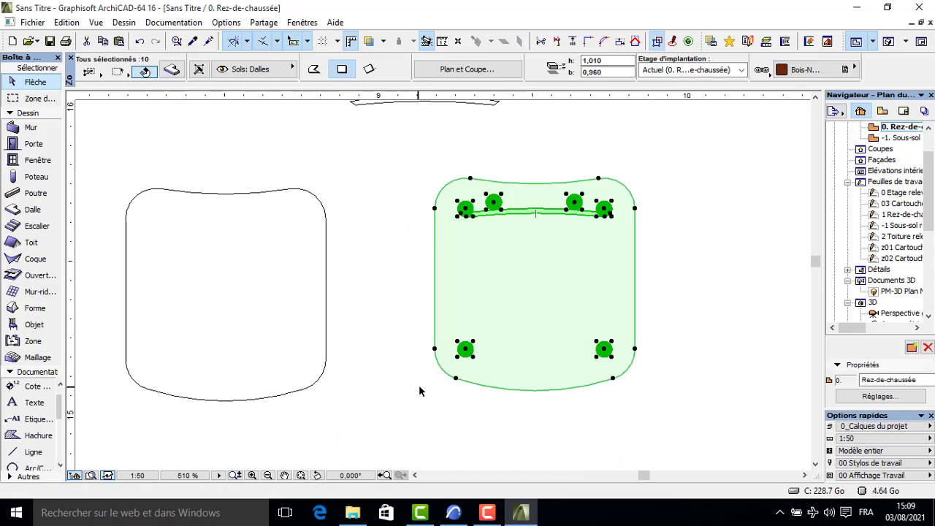
key("F5")
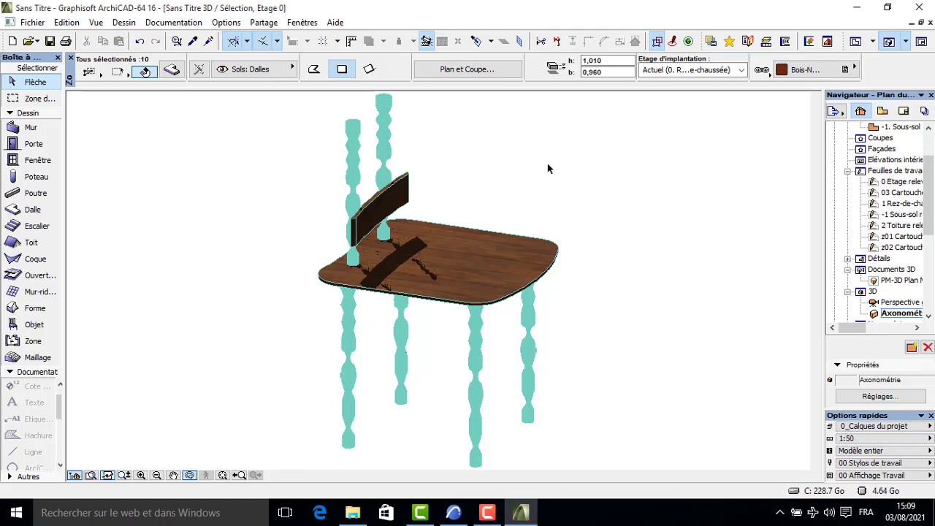
left_click(475, 163)
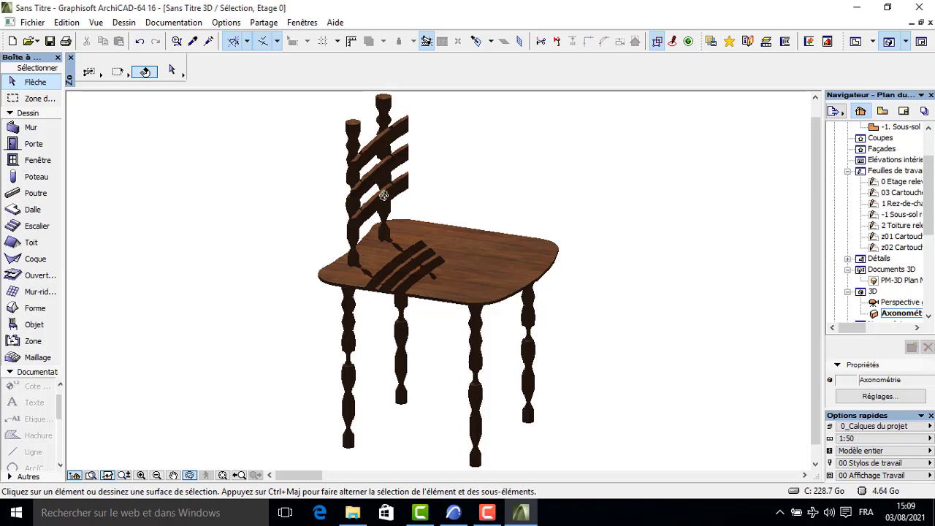
Copy the lowest backrest slab in place in plan and set the copy's absolute elevation above project zero to 1,110.
key("F2")
key("Escape")
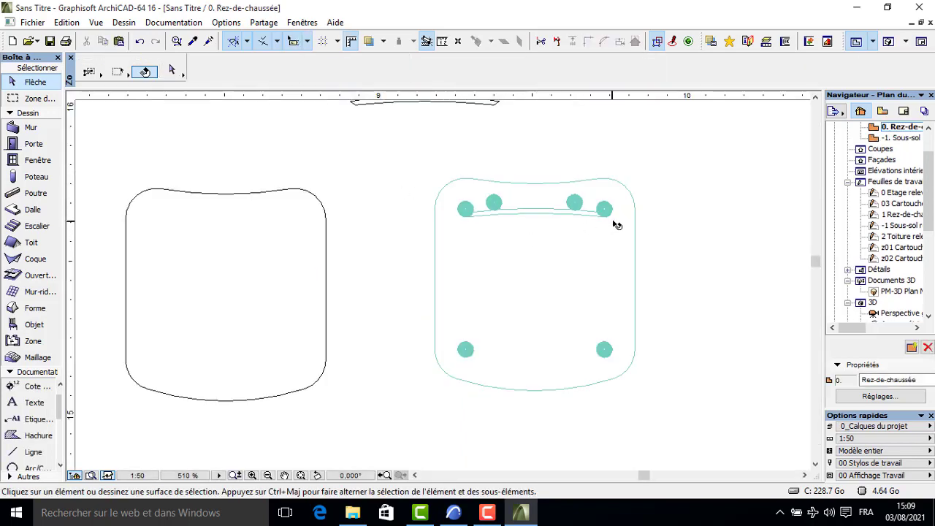
scroll(615, 224, "up", 3)
left_click(613, 214)
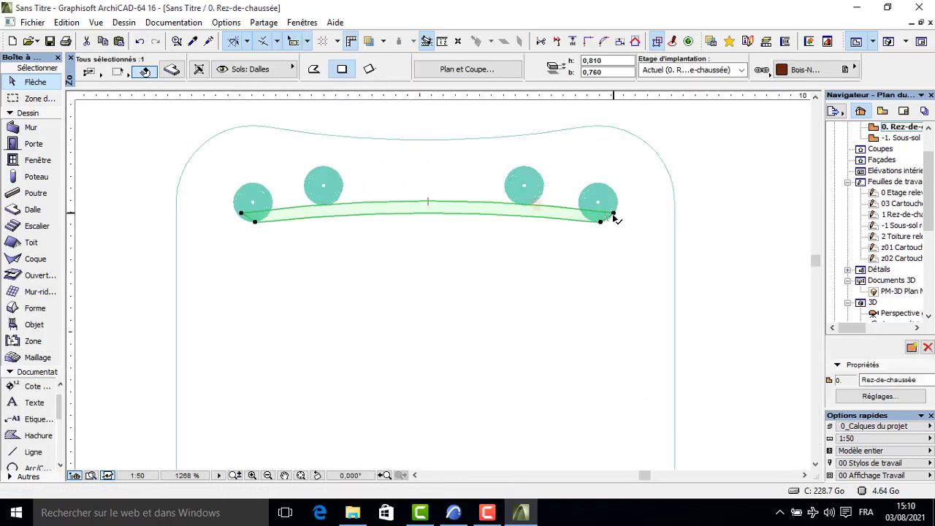
left_click(613, 215)
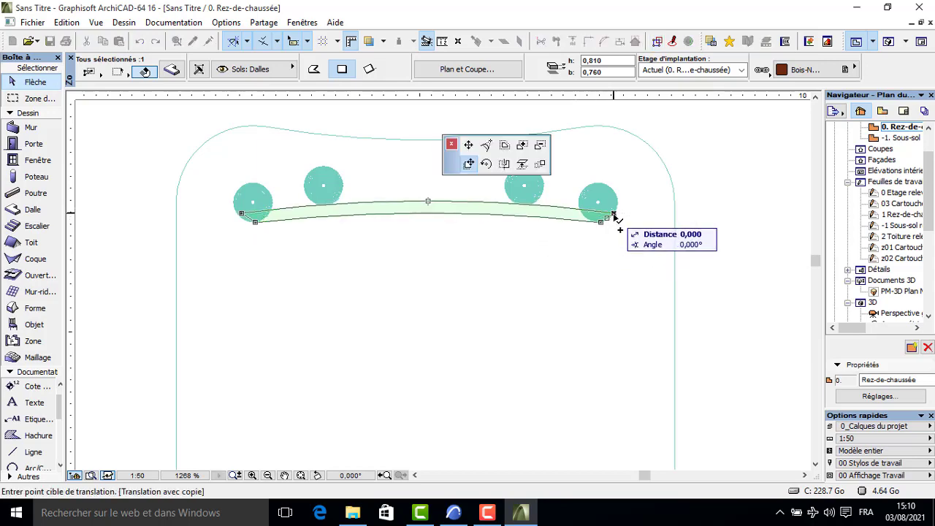
left_click(612, 214)
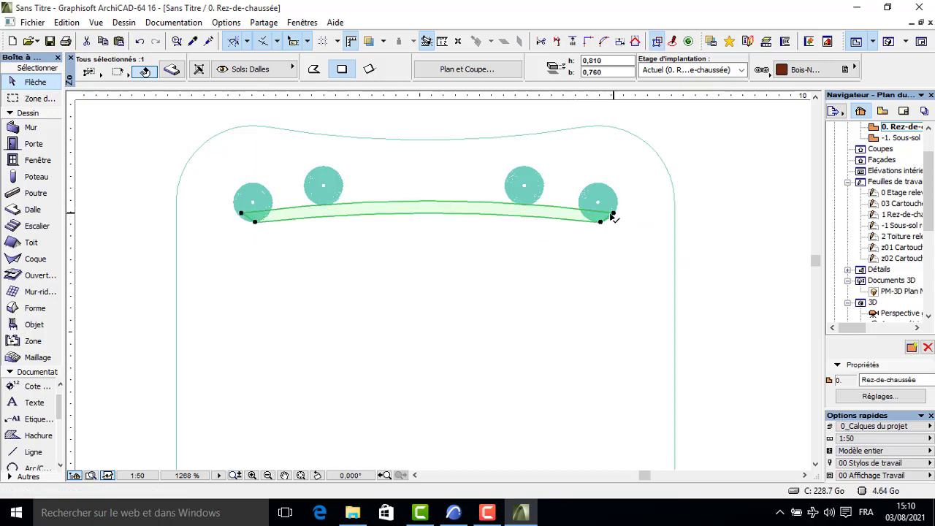
left_click(172, 70)
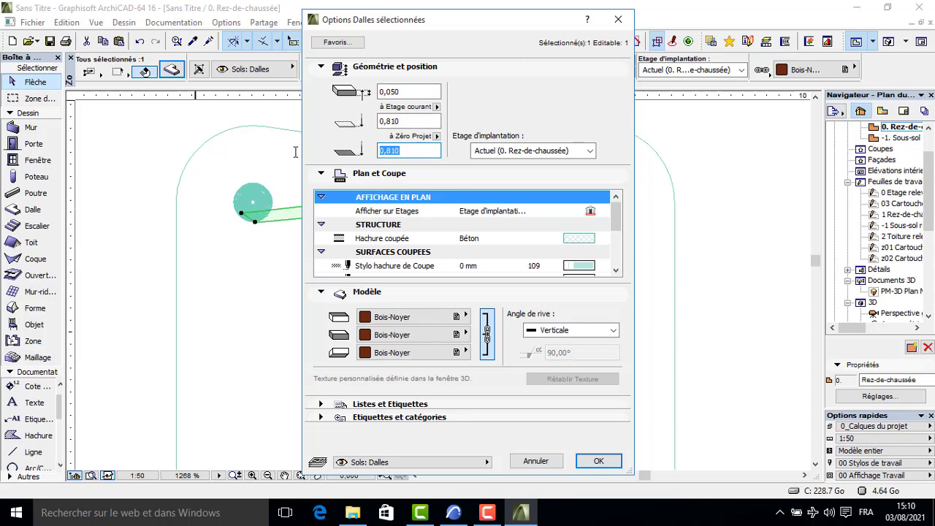
type("1")
left_click(595, 463)
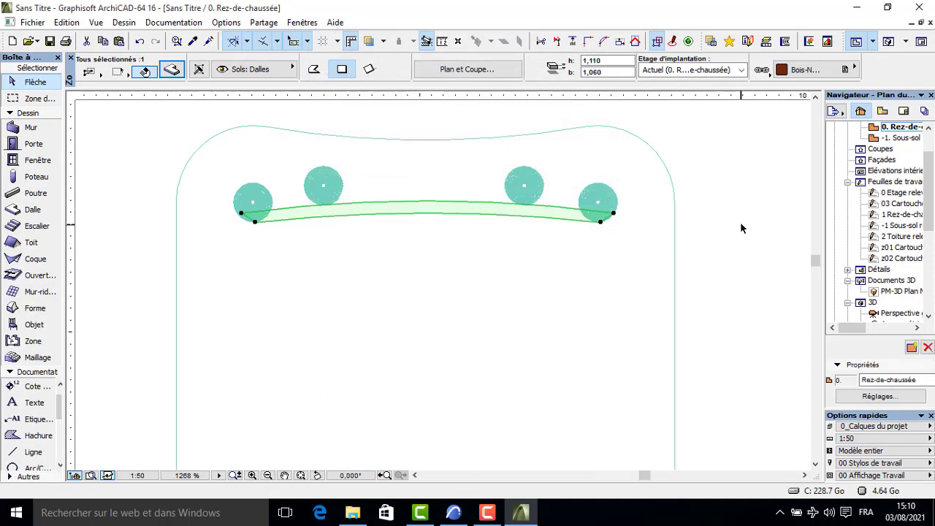
Select the complete chair in plan and display it in 3D to check the four stacked backrest slabs.
left_click(720, 227)
scroll(720, 227, "down", 5)
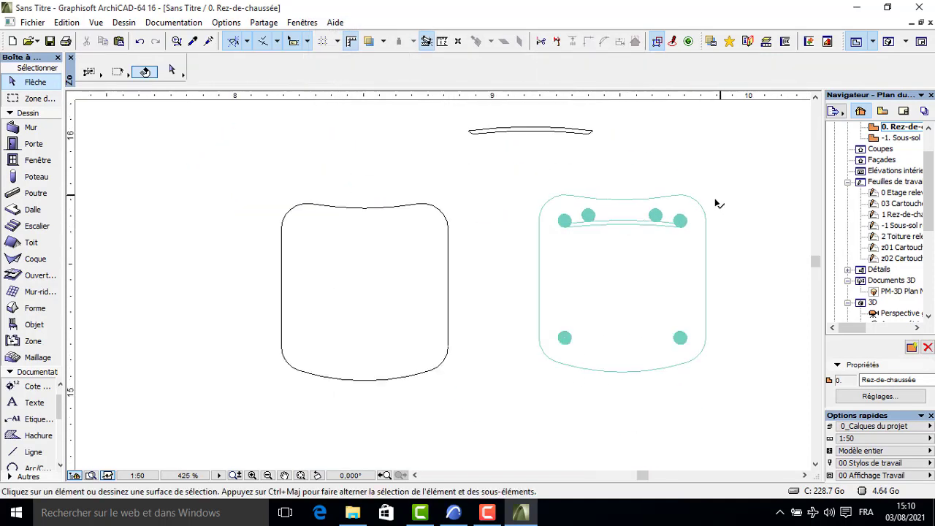
left_click_drag(722, 195, 501, 406)
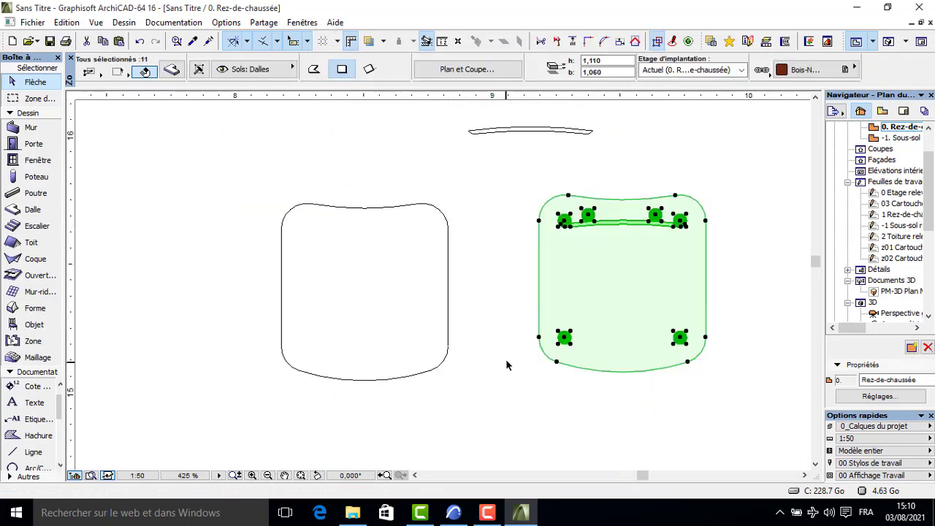
key("F5")
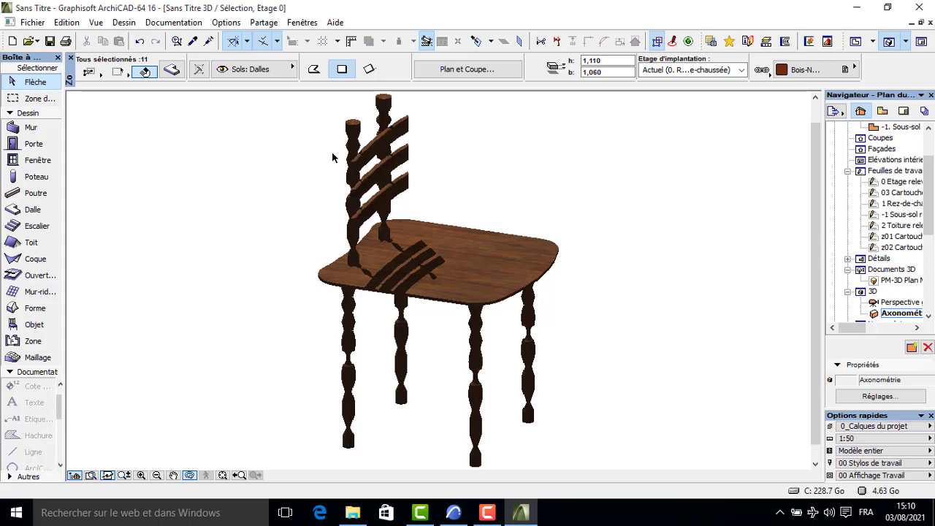
left_click(434, 161)
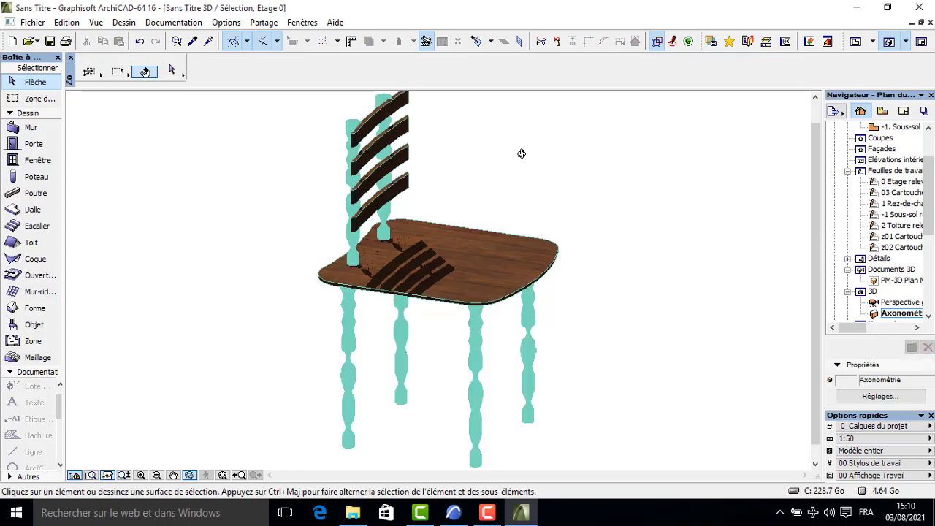
Return to the ground-floor plan and save the selected chair elements as object CHAISE BOIS in the embedded library.
key("F2")
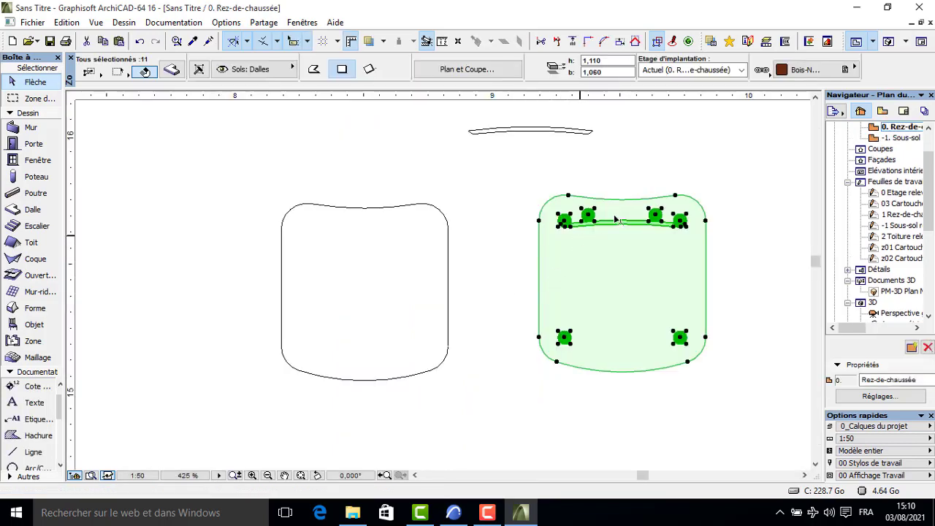
left_click(32, 21)
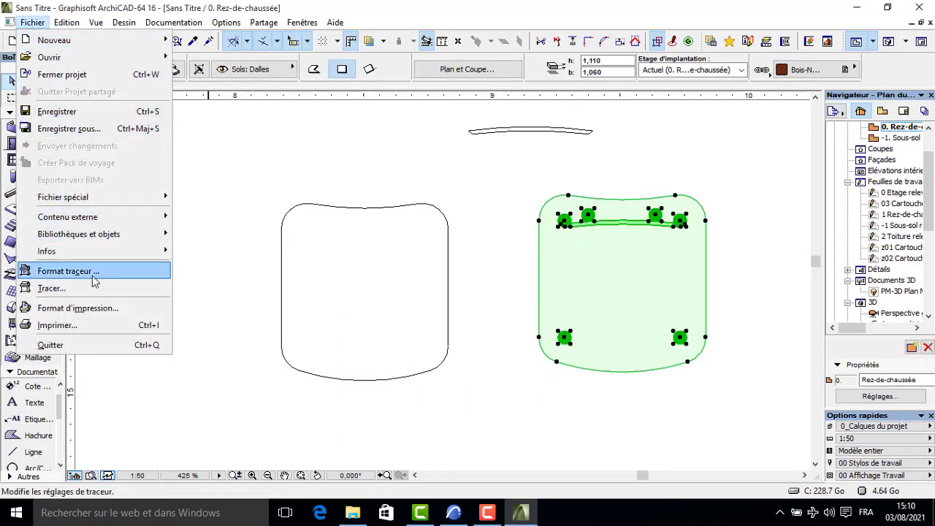
mouse_move(133, 236)
mouse_move(294, 349)
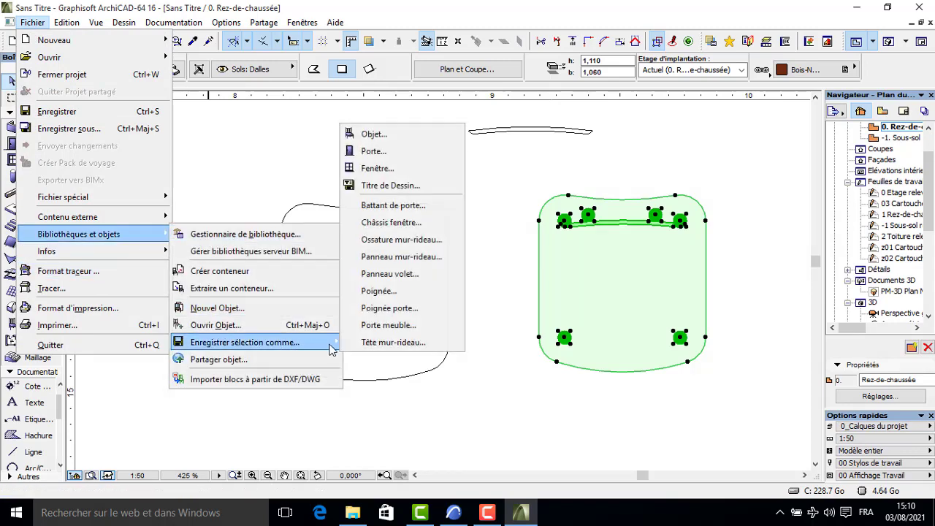
left_click(373, 133)
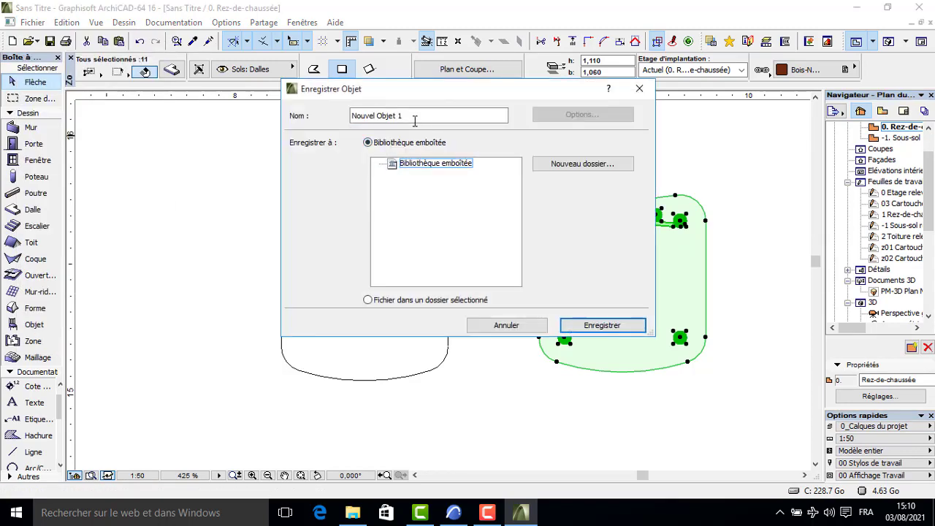
left_click_drag(415, 121, 321, 131)
type("CHAISE BOIS")
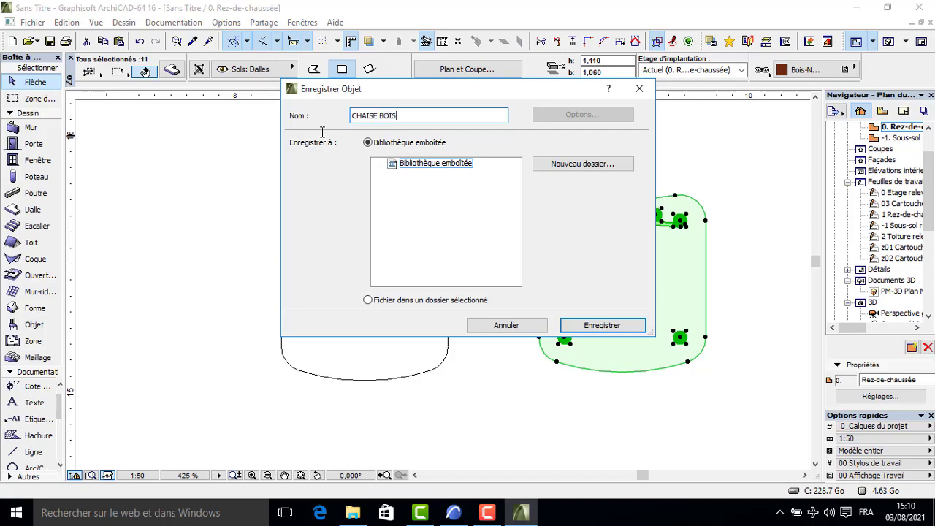
left_click(593, 325)
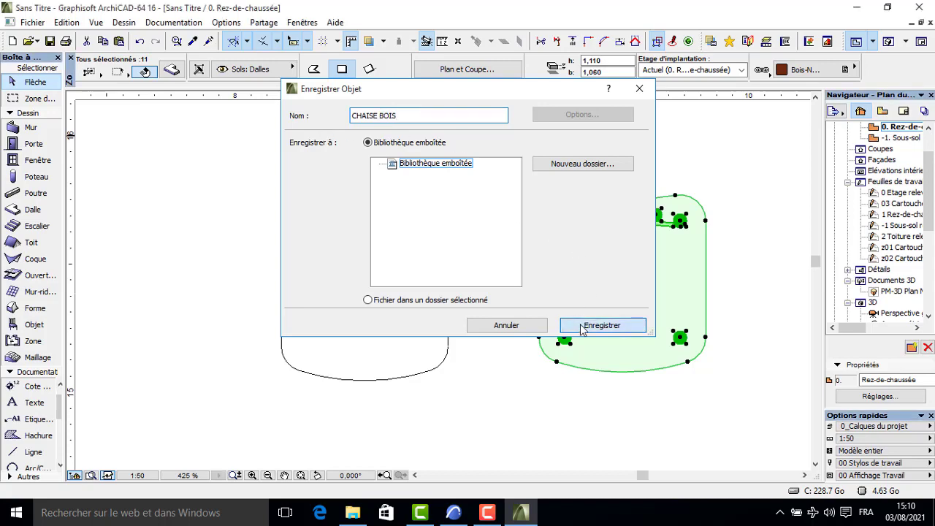
left_click(605, 346)
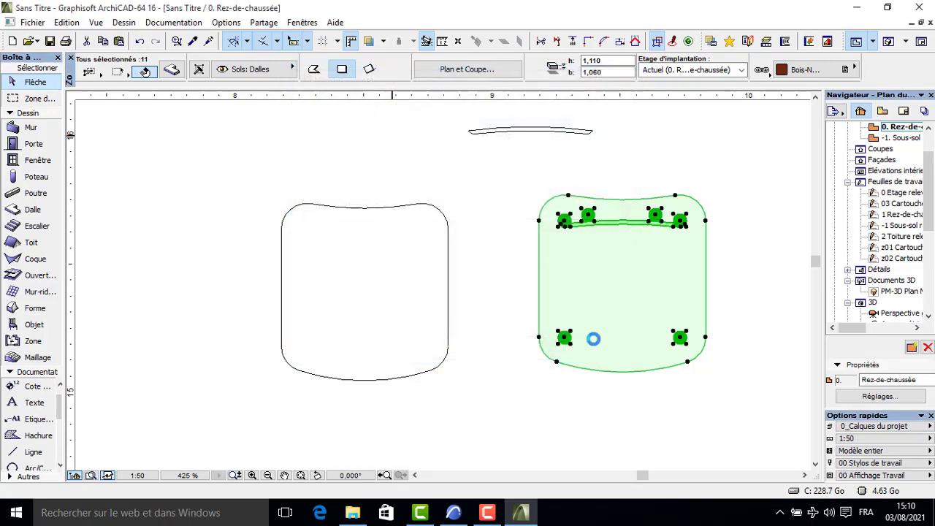
Place one CHAISE BOIS library object in the empty area of the plan, to the left of the original chair parts.
scroll(538, 303, "down", 5)
middle_click_drag(504, 351, 583, 268)
left_click(531, 200)
scroll(583, 268, "down", 1)
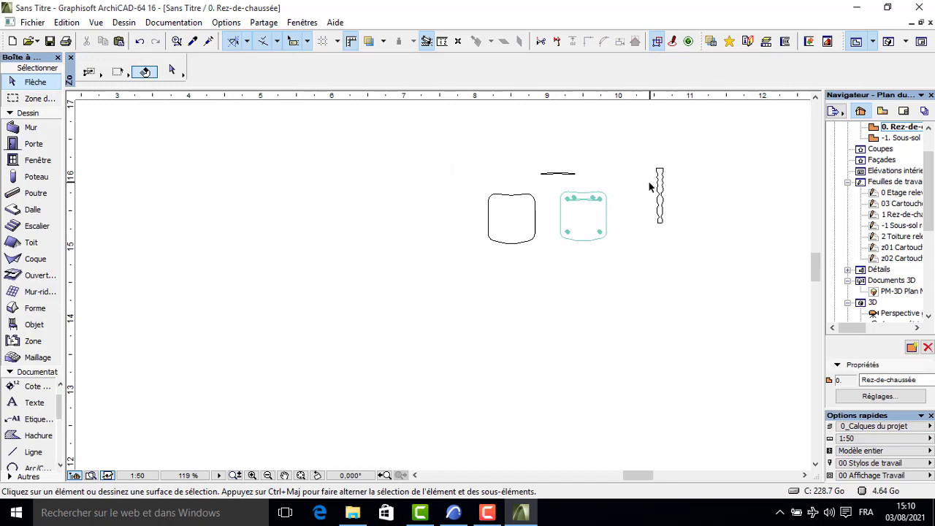
middle_click_drag(459, 261, 492, 217)
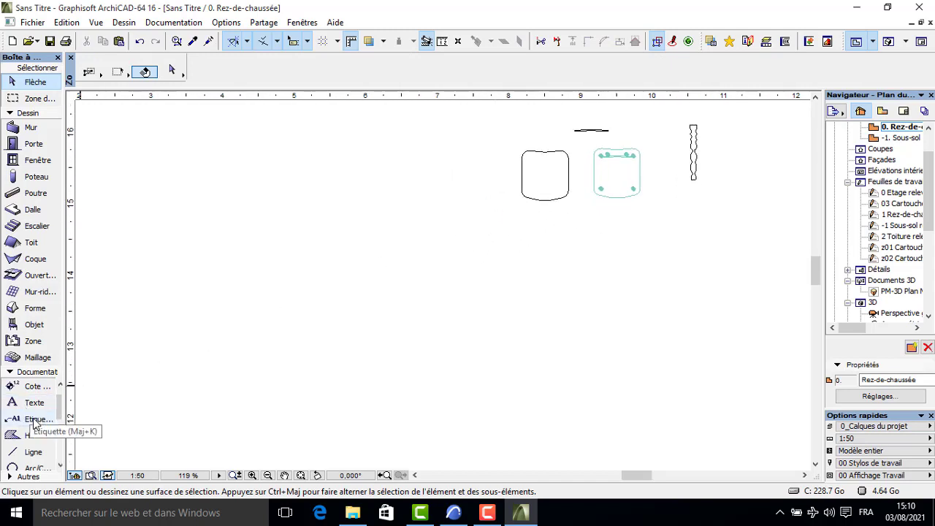
left_click(38, 328)
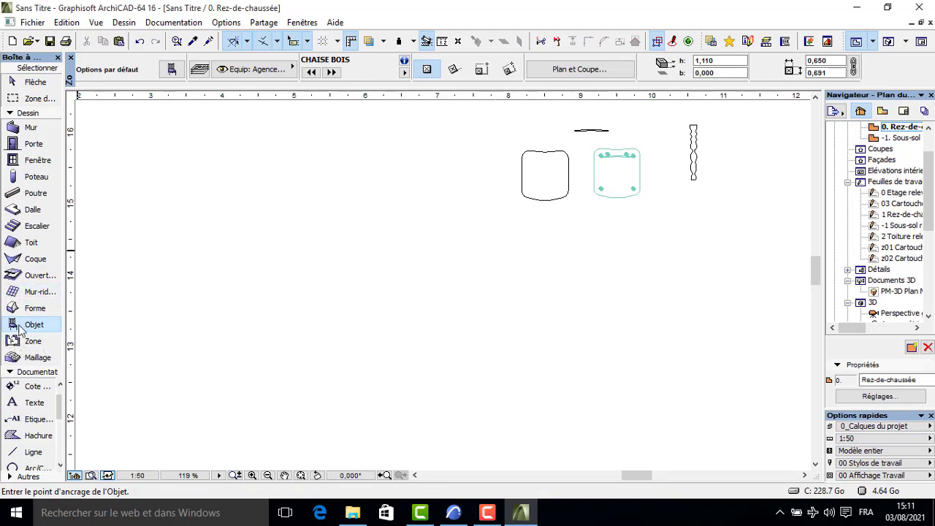
double_click(18, 329)
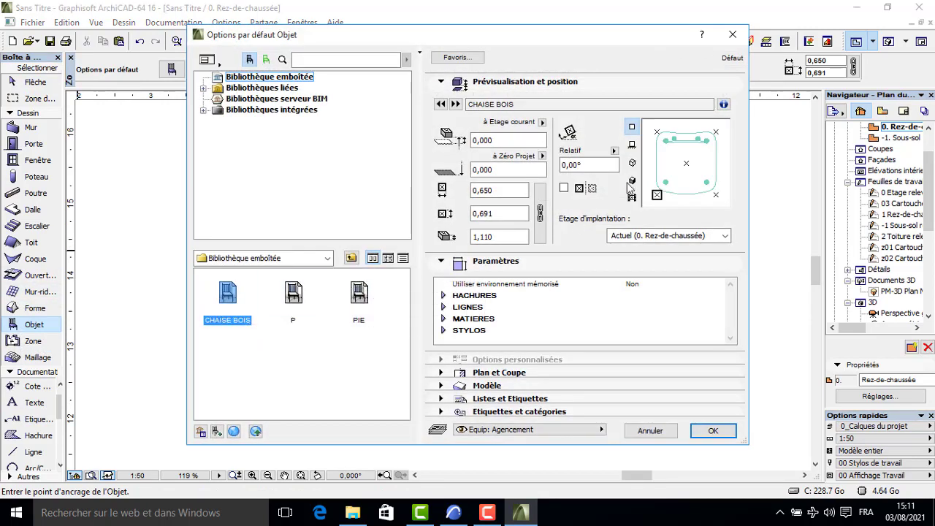
left_click(712, 430)
left_click(264, 284)
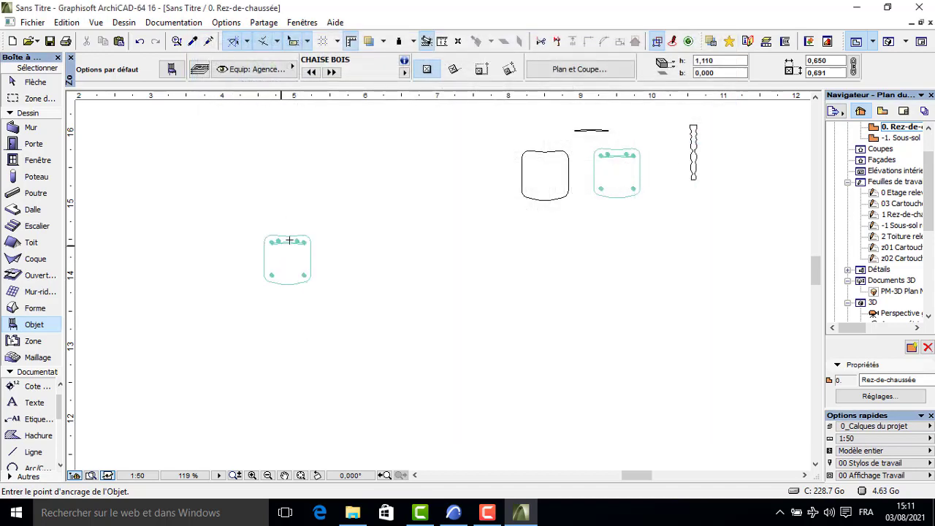
key("Escape")
Select the placed CHAISE BOIS object in plan and show it in 3D to examine the chair from several sides.
left_click_drag(321, 227, 242, 292)
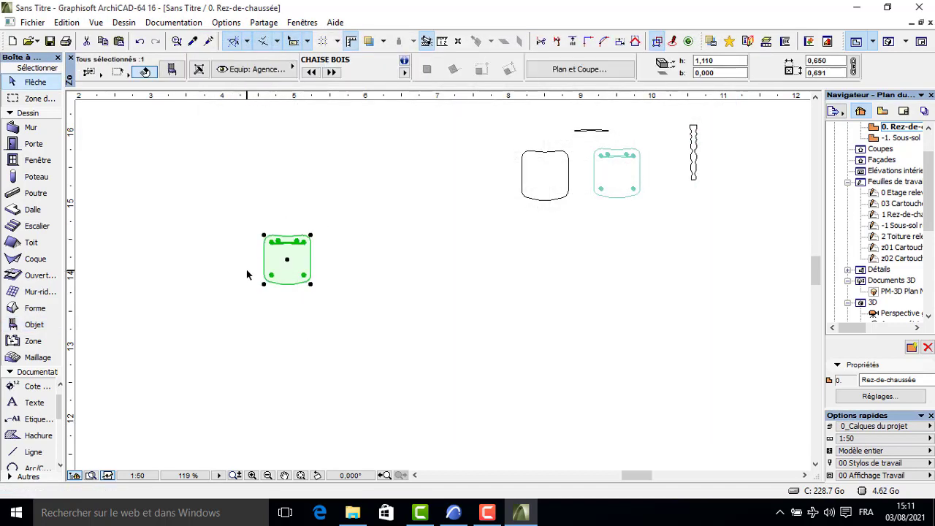
key("F5")
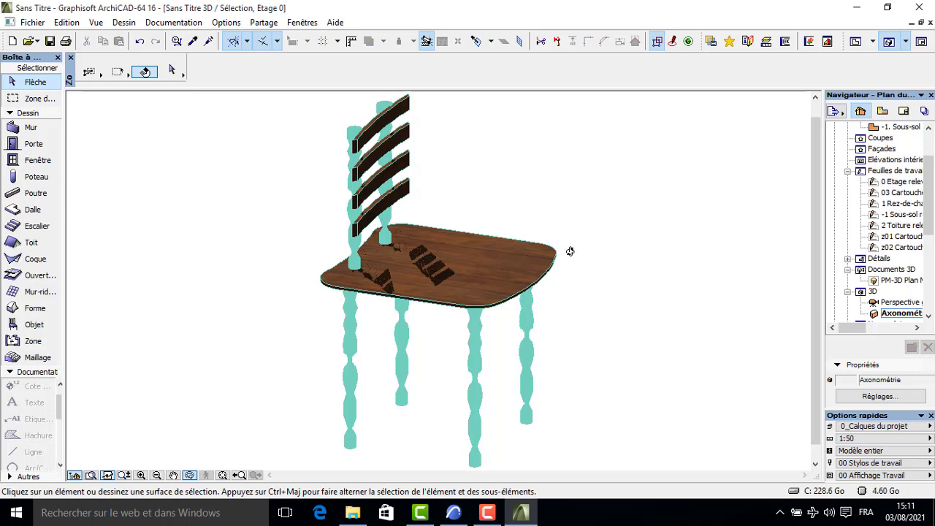
left_click_drag(570, 251, 617, 285)
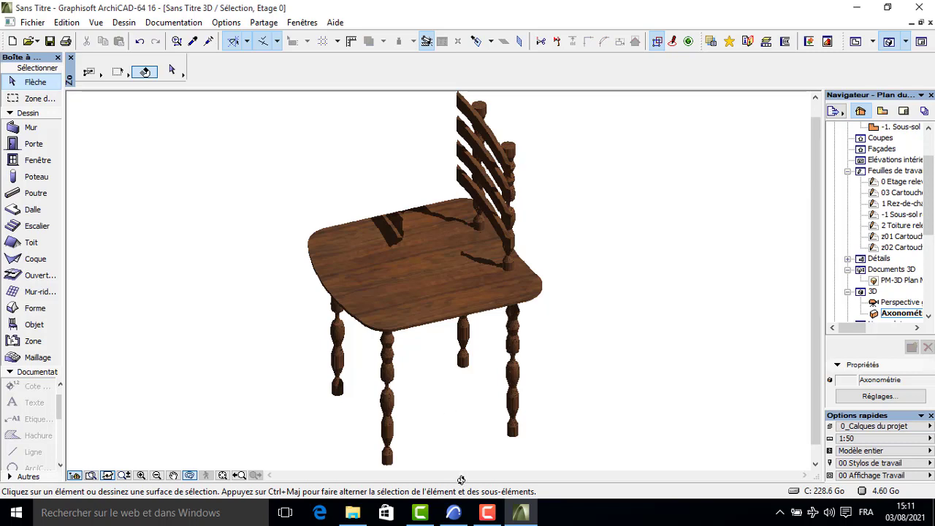
left_click(471, 442)
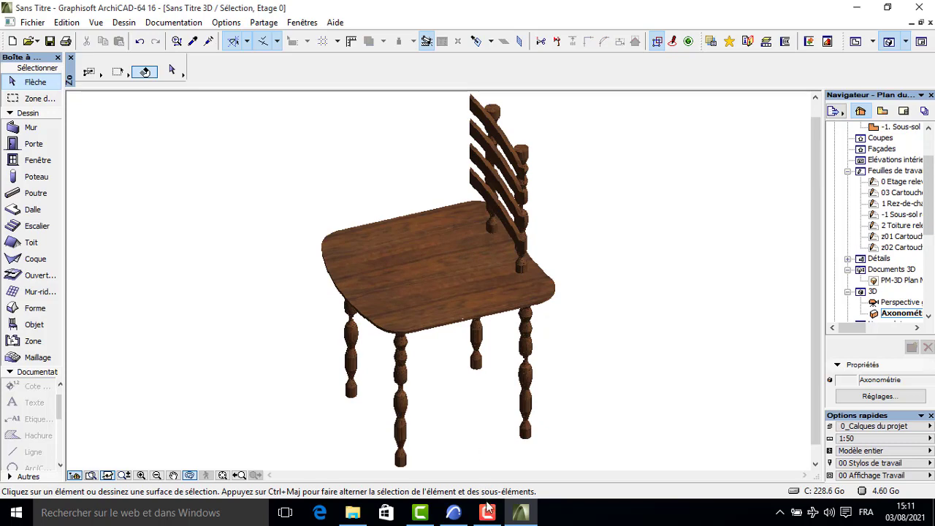